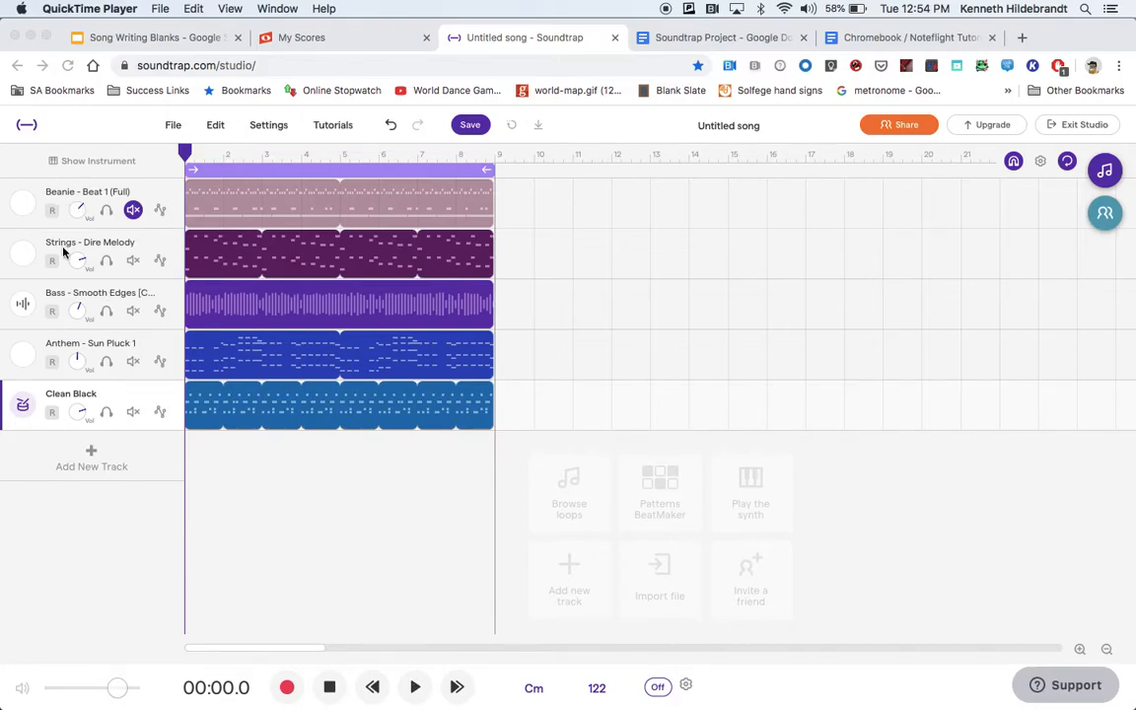
# Solo the Strings - Dire Melody track and listen to its opening measures, stopping the playback around measure 5.
pyautogui.click(99, 267)
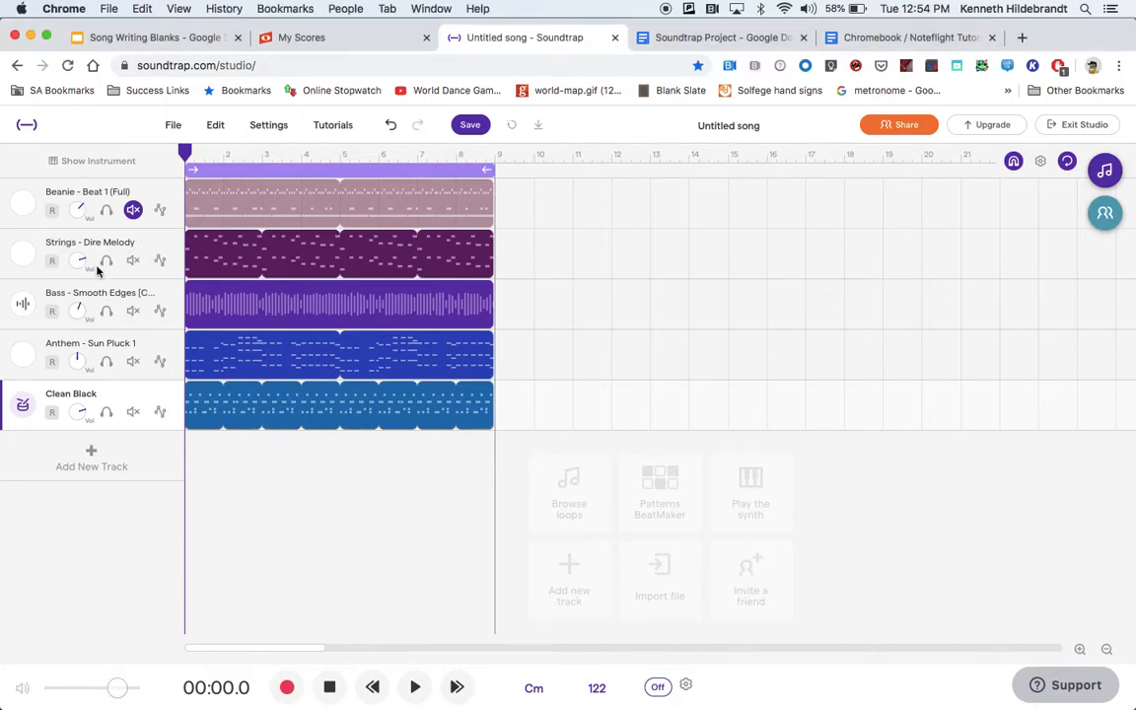
pyautogui.click(107, 262)
pyautogui.click(416, 694)
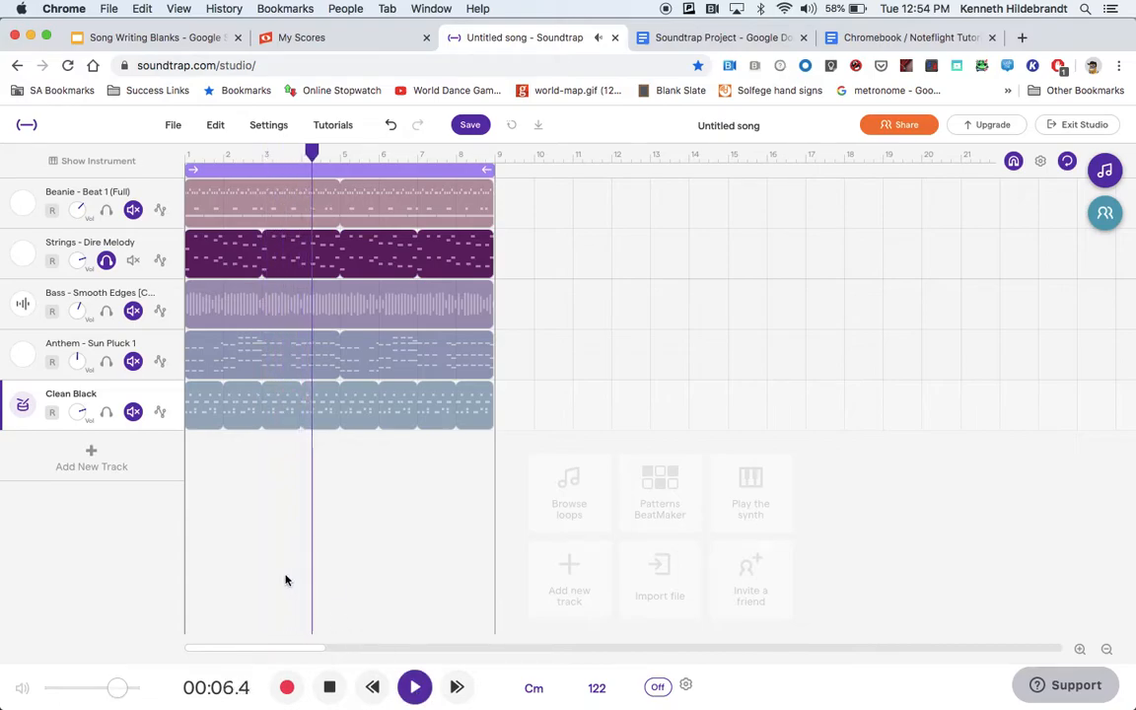
pyautogui.click(330, 683)
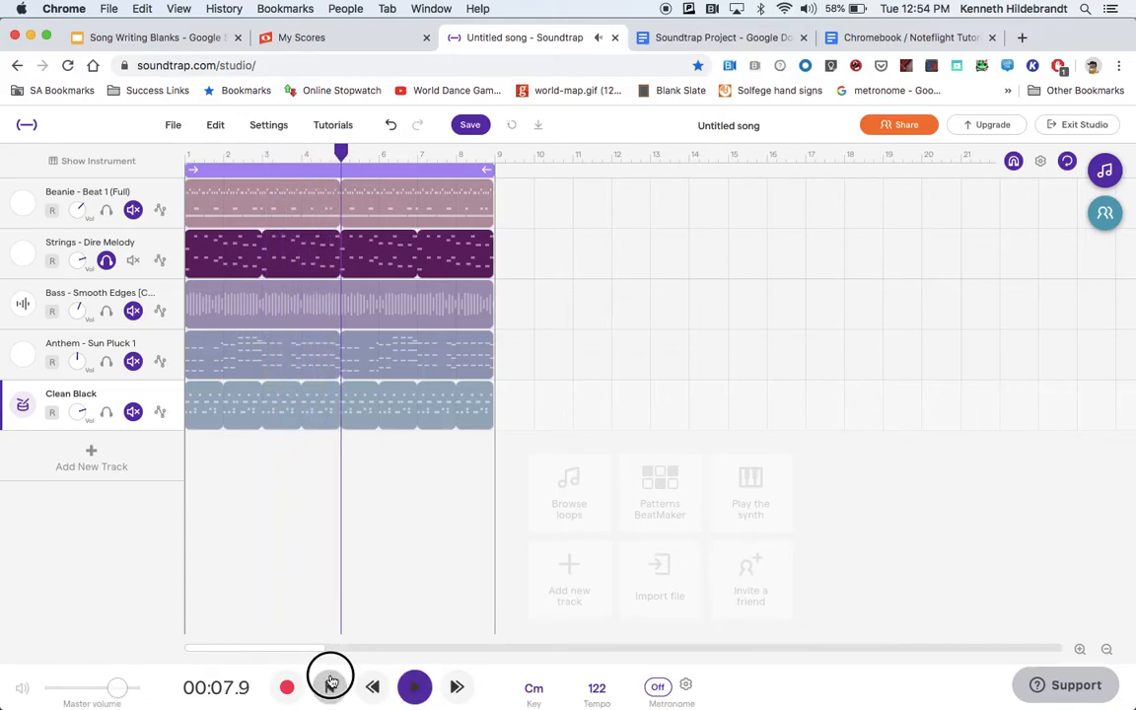
# Solo the Bass - Smooth Edges track, listen to it from the start, and return the playhead to the beginning.
pyautogui.click(106, 311)
pyautogui.click(330, 687)
pyautogui.click(415, 687)
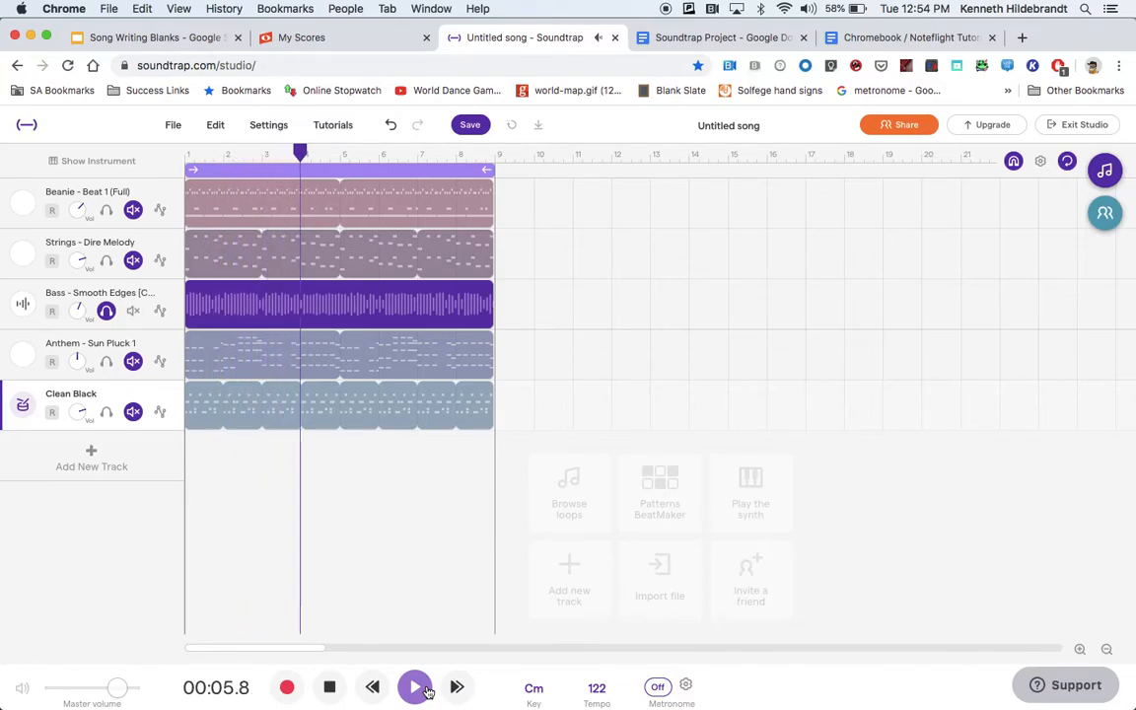
pyautogui.click(329, 687)
pyautogui.click(373, 687)
pyautogui.click(340, 683)
# Switch the solo from the bass to the Anthem - Sun Pluck 1 track and listen to its first measures.
pyautogui.click(105, 311)
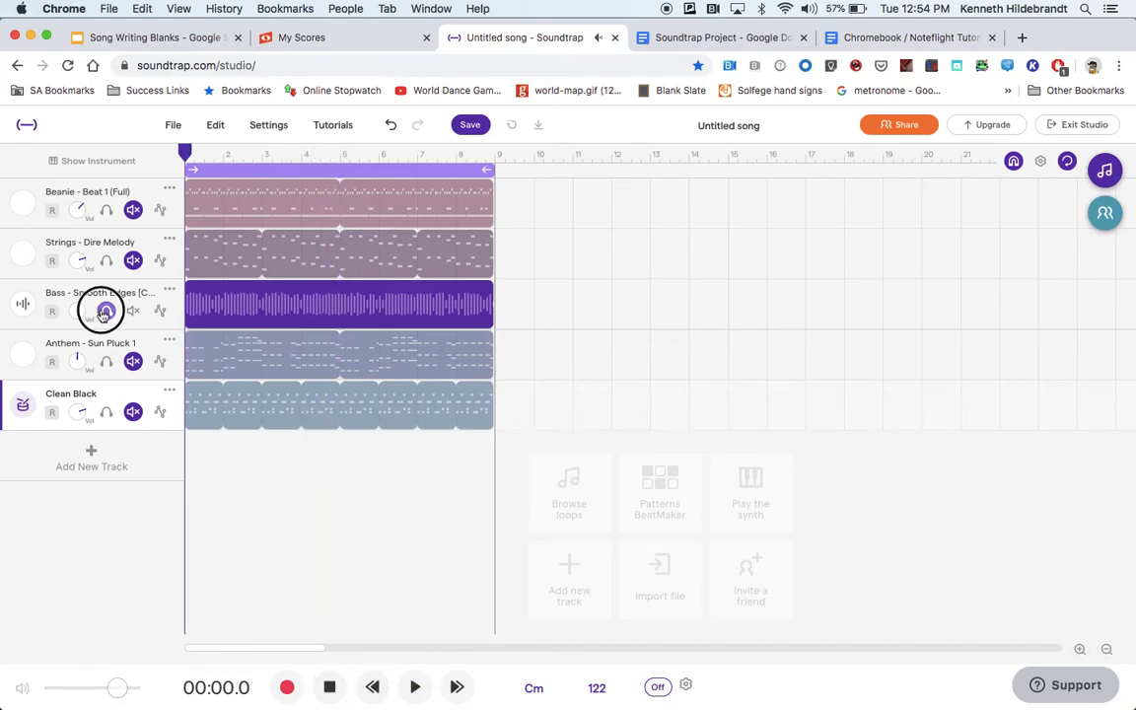
pyautogui.click(106, 361)
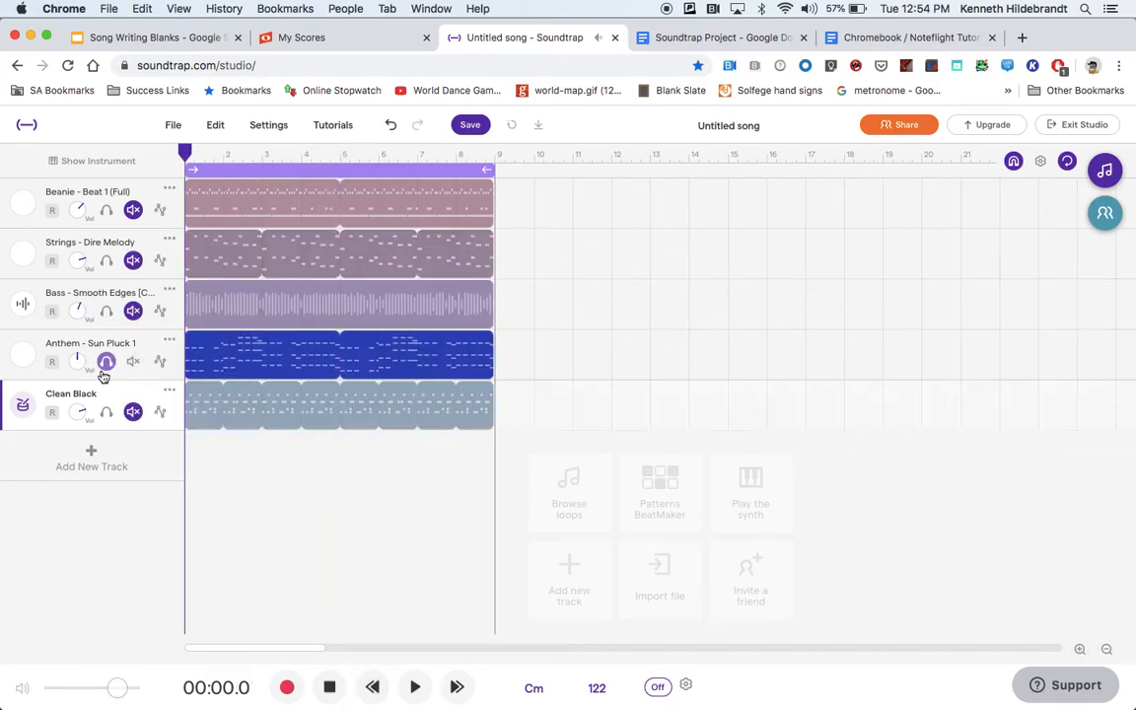
pyautogui.click(417, 690)
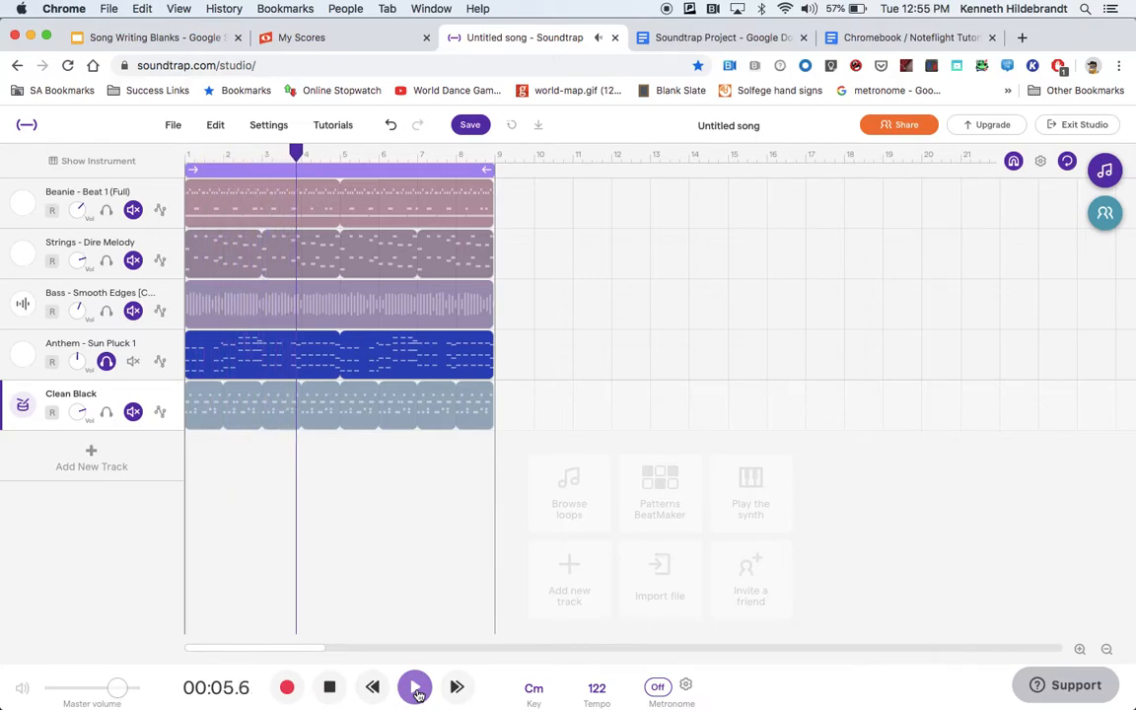
pyautogui.click(329, 687)
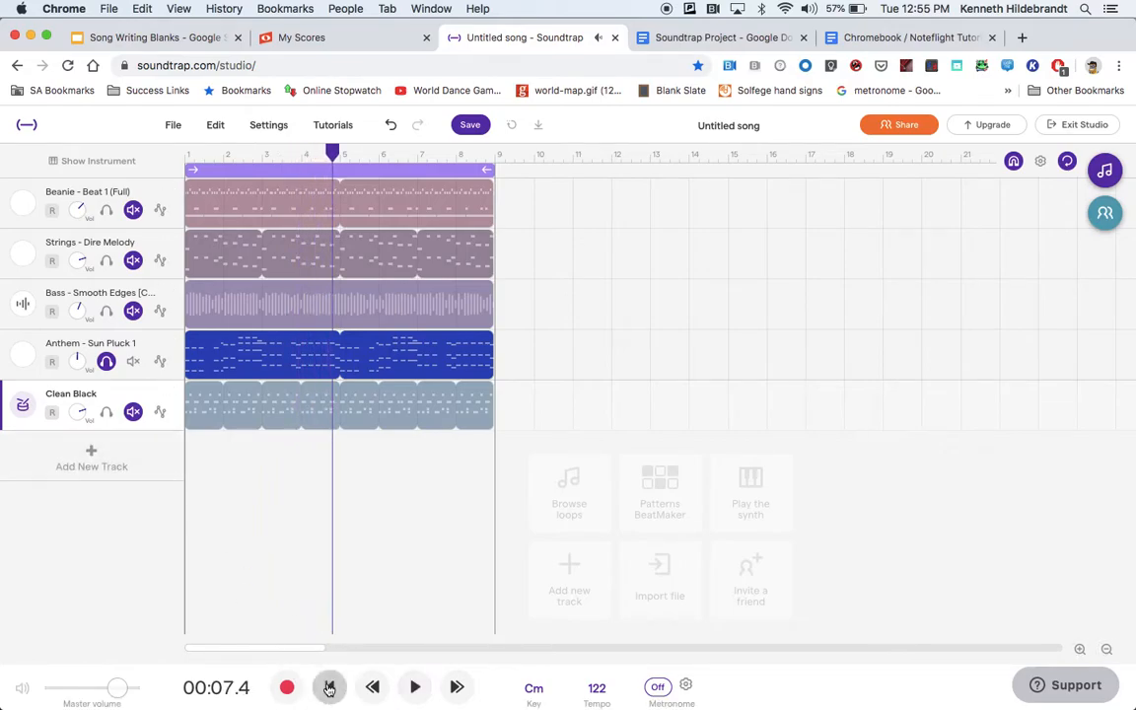
# Switch the solo from Anthem - Sun Pluck 1 to the Clean Black drum track and listen to it from the start.
pyautogui.click(107, 411)
pyautogui.click(107, 361)
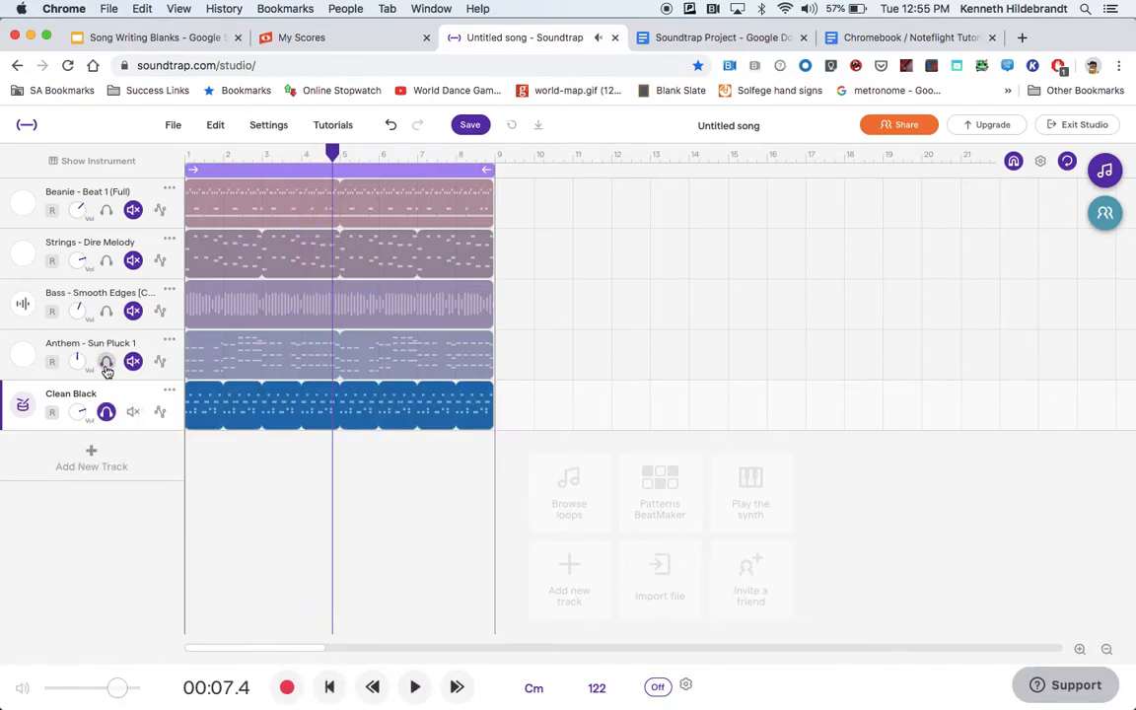
pyautogui.click(329, 688)
pyautogui.click(416, 687)
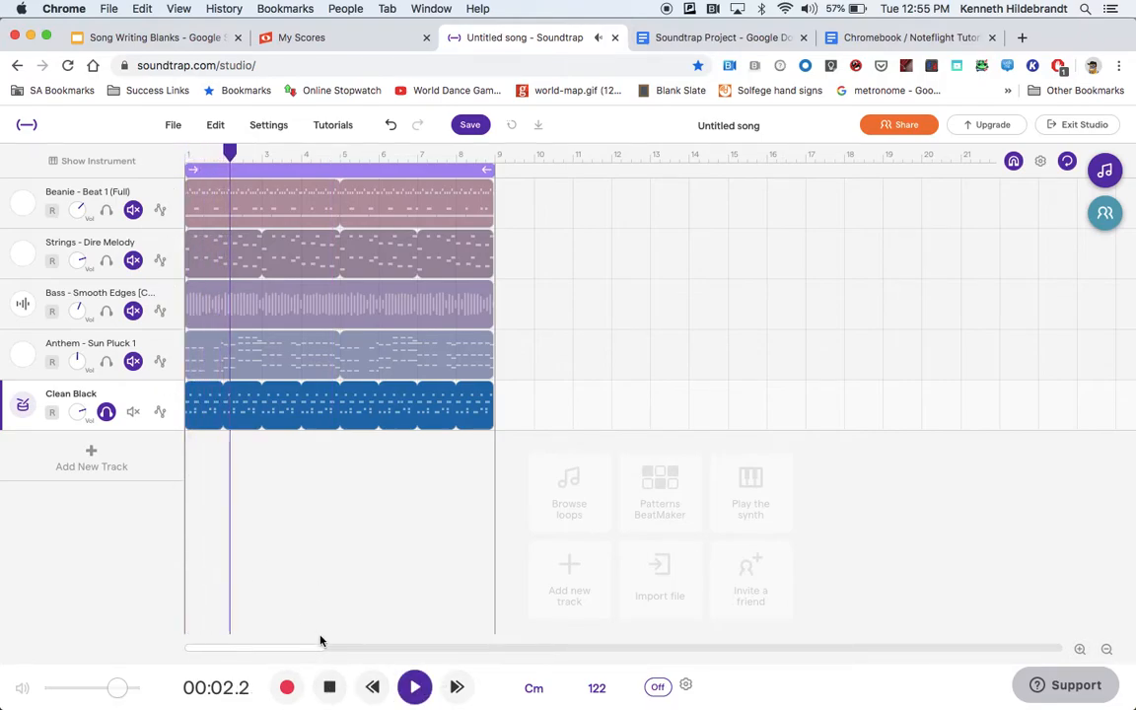
pyautogui.click(326, 687)
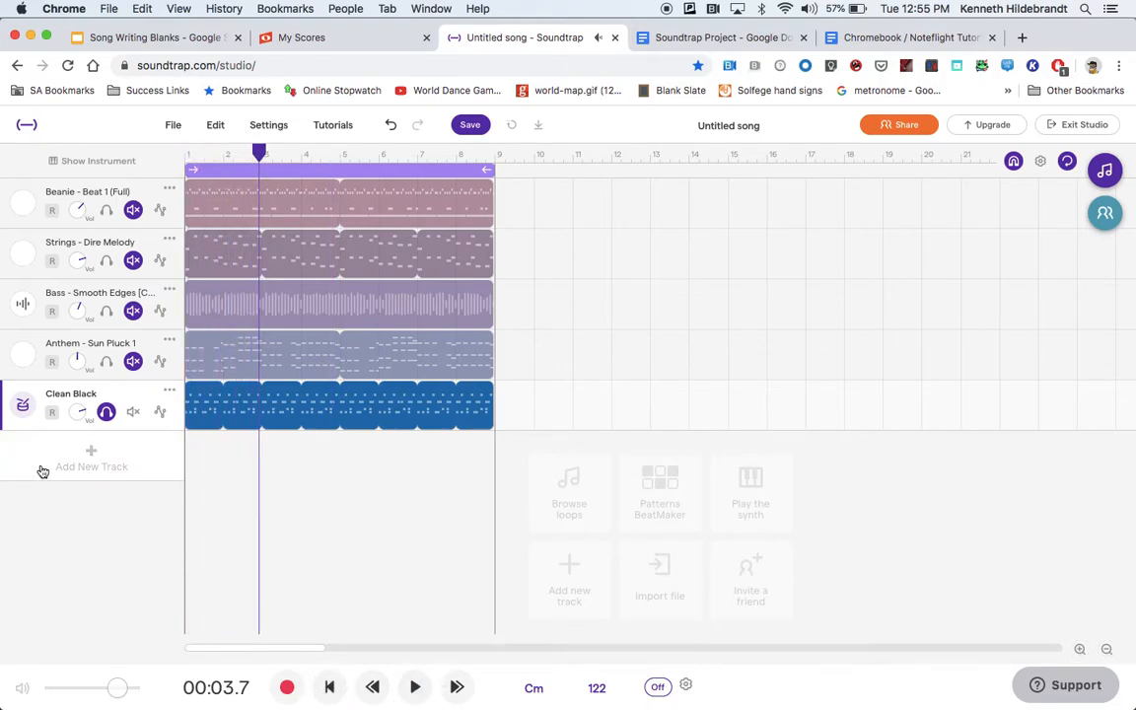
# Open the Clean Black track's drum pattern grid and start playing the pattern.
pyautogui.click(22, 403)
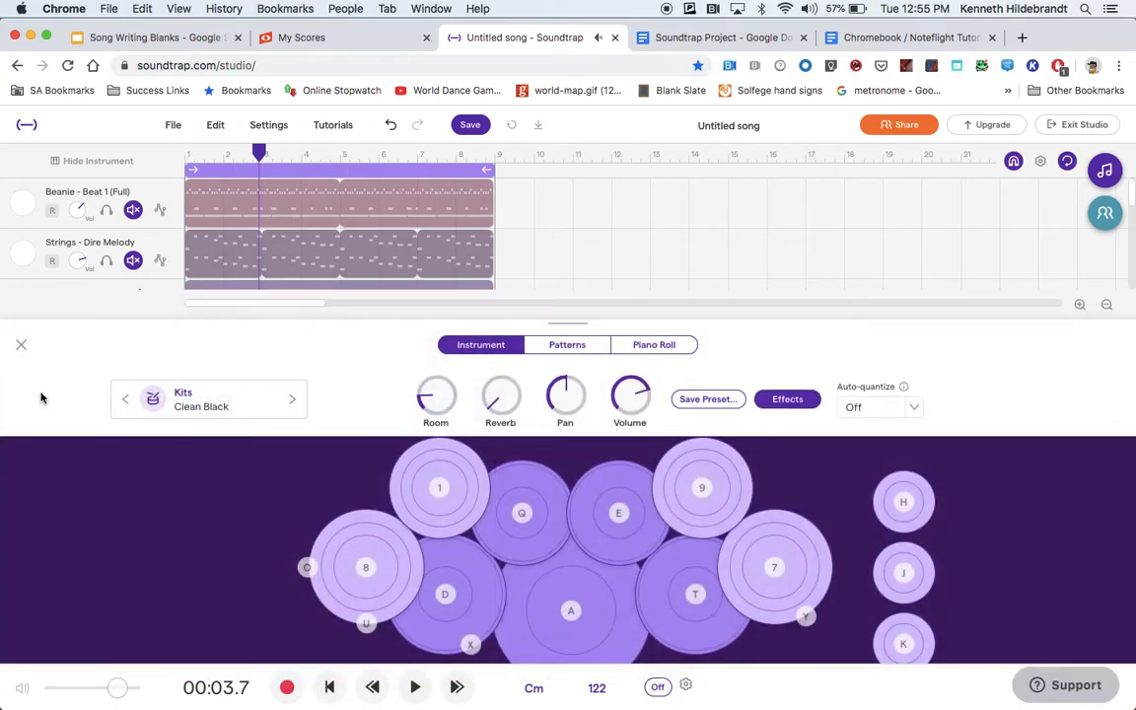
pyautogui.click(21, 346)
pyautogui.click(22, 404)
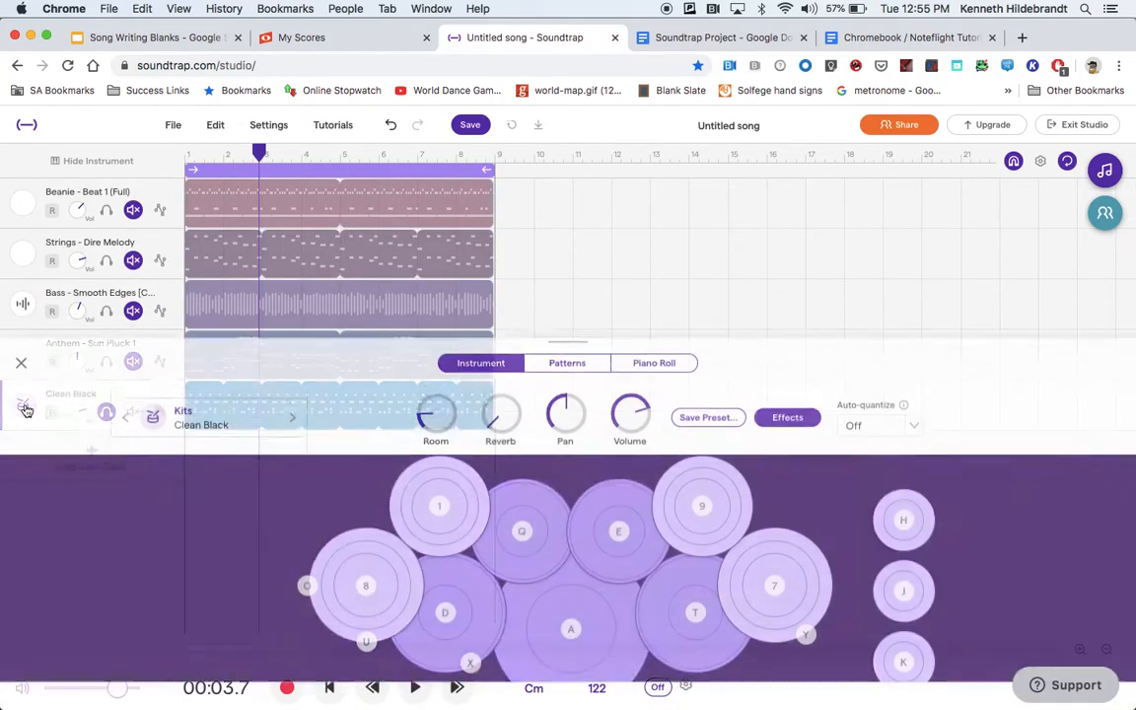
pyautogui.click(560, 345)
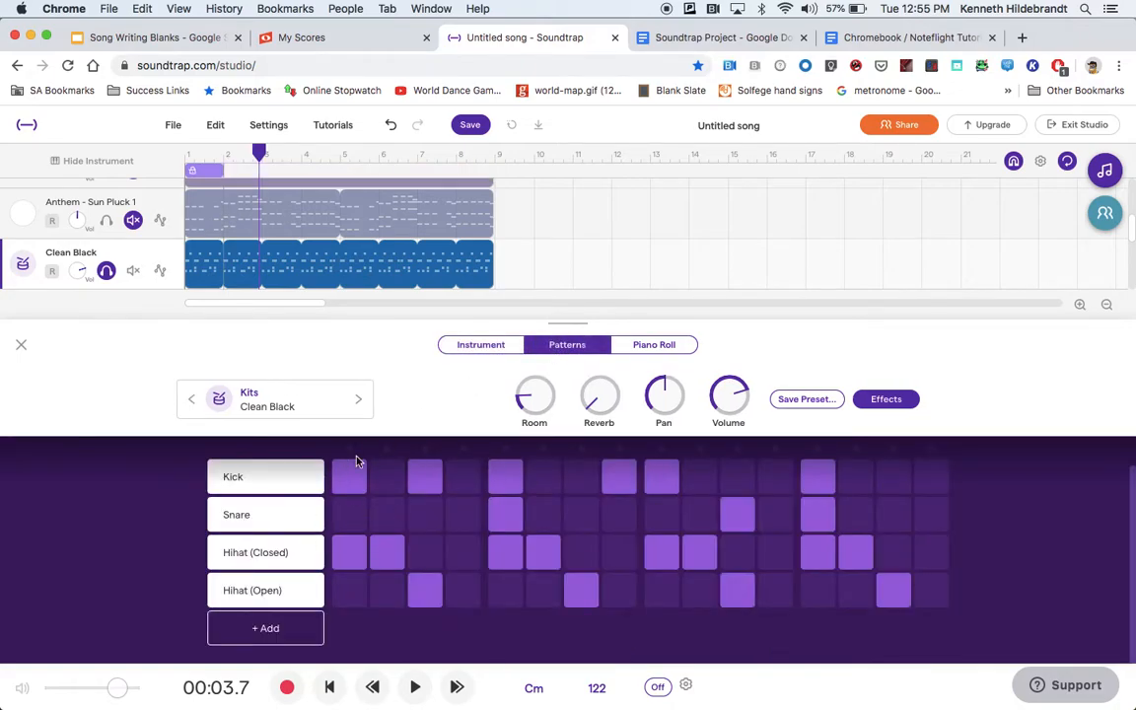
pyautogui.click(416, 688)
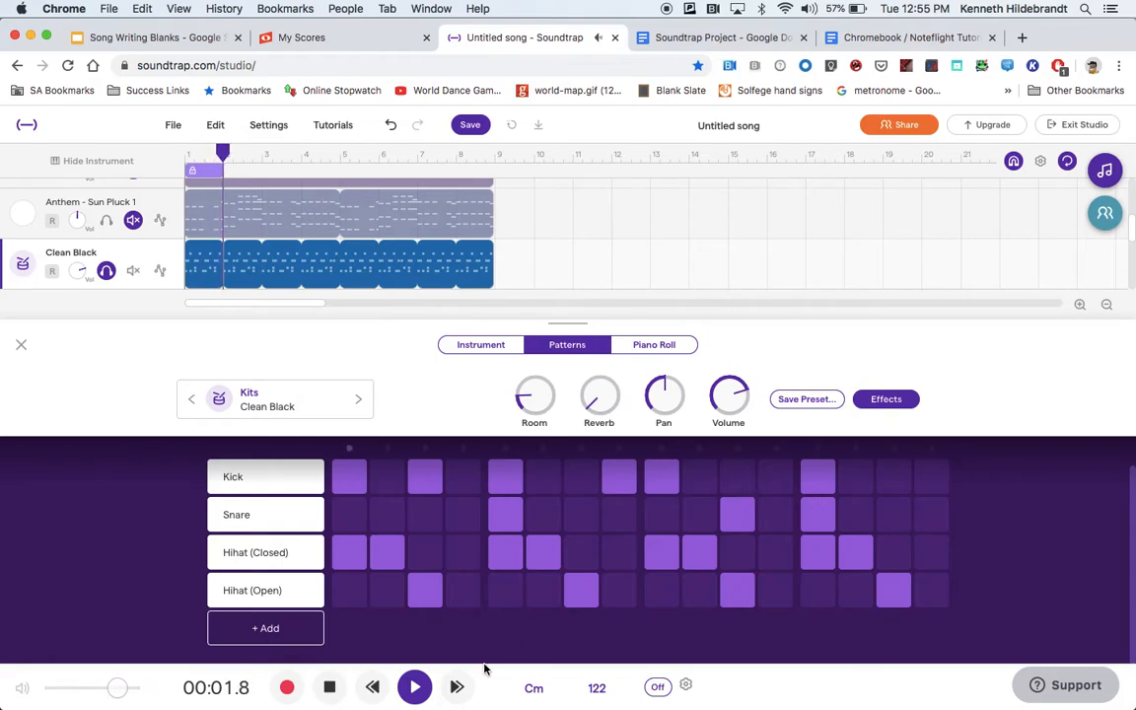
# Clear every hit from the Hihat (Open) row of the drum pattern.
pyautogui.click(430, 597)
pyautogui.click(605, 586)
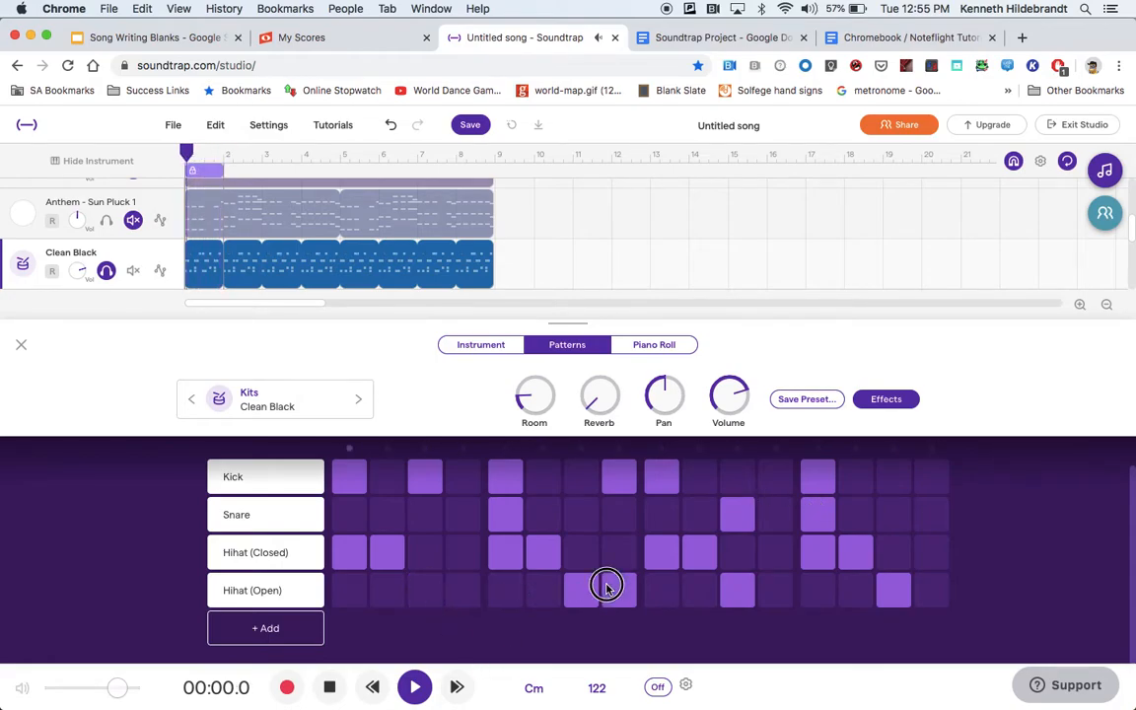
pyautogui.click(901, 586)
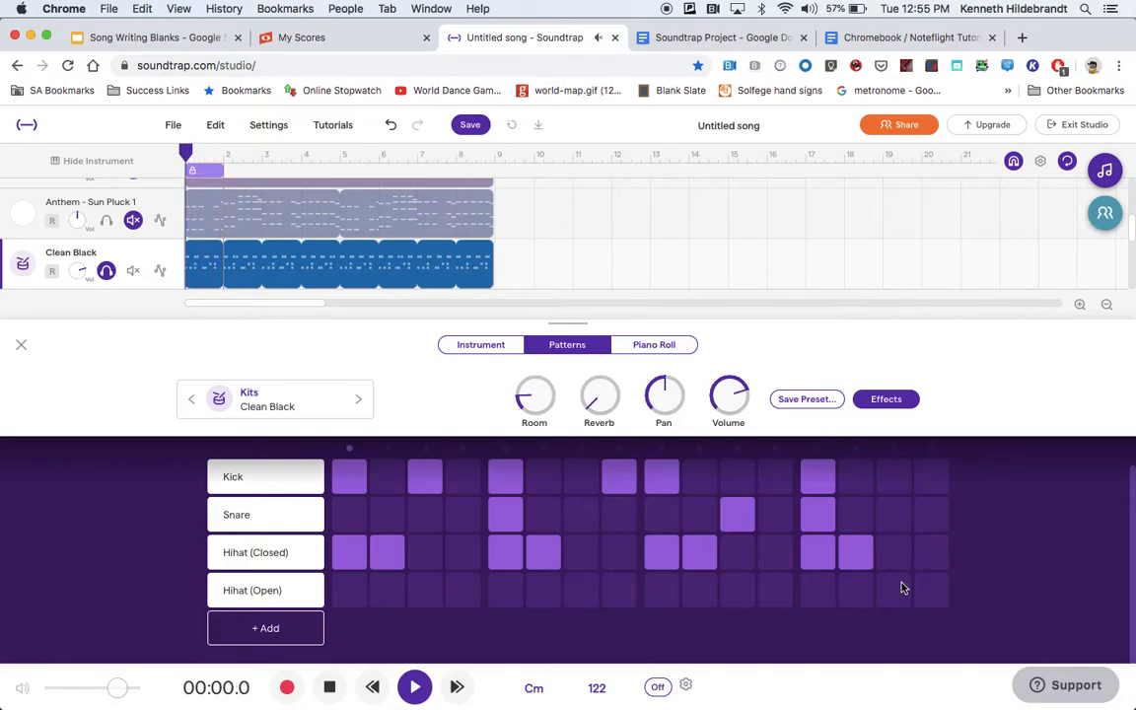
# Add a Crash row with a hit on step 1 and an open hi-hat hit on step 11, then stop the playback.
pyautogui.click(282, 634)
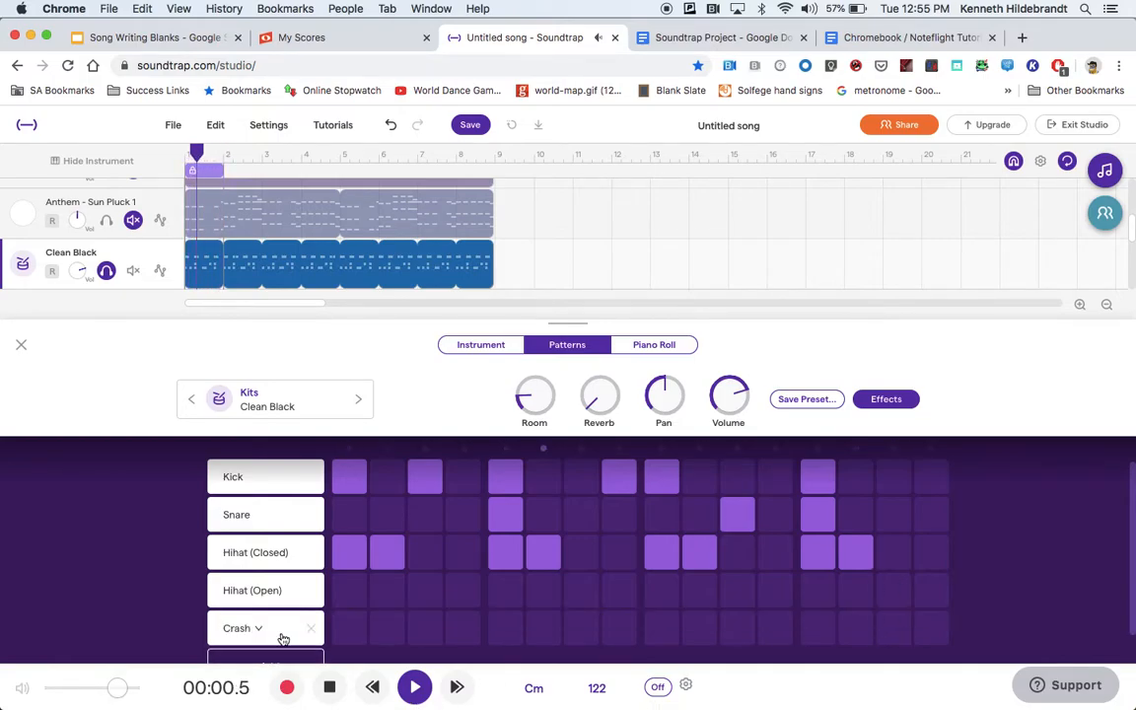
pyautogui.click(347, 626)
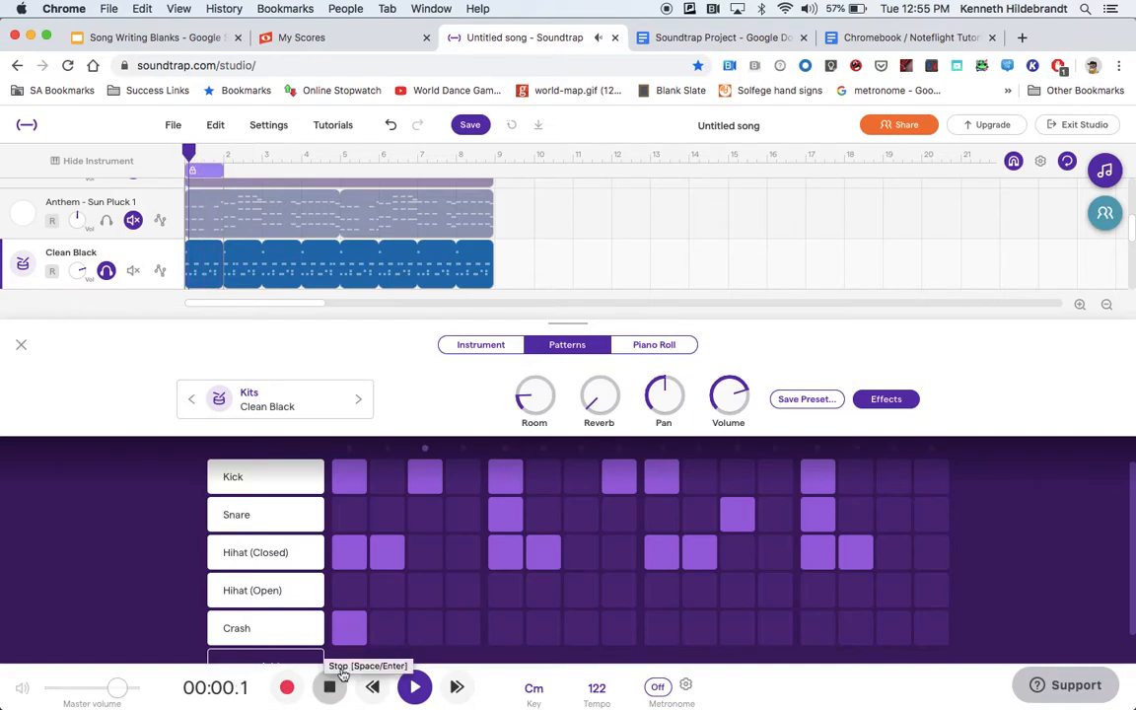
pyautogui.click(745, 599)
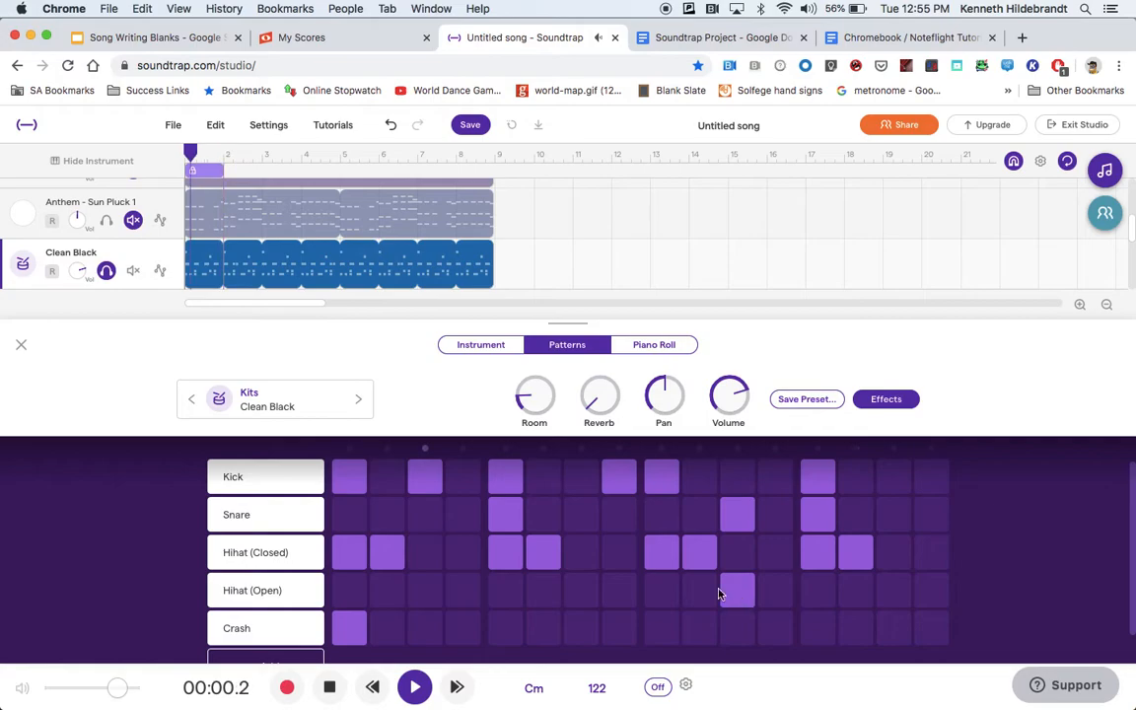
pyautogui.click(328, 693)
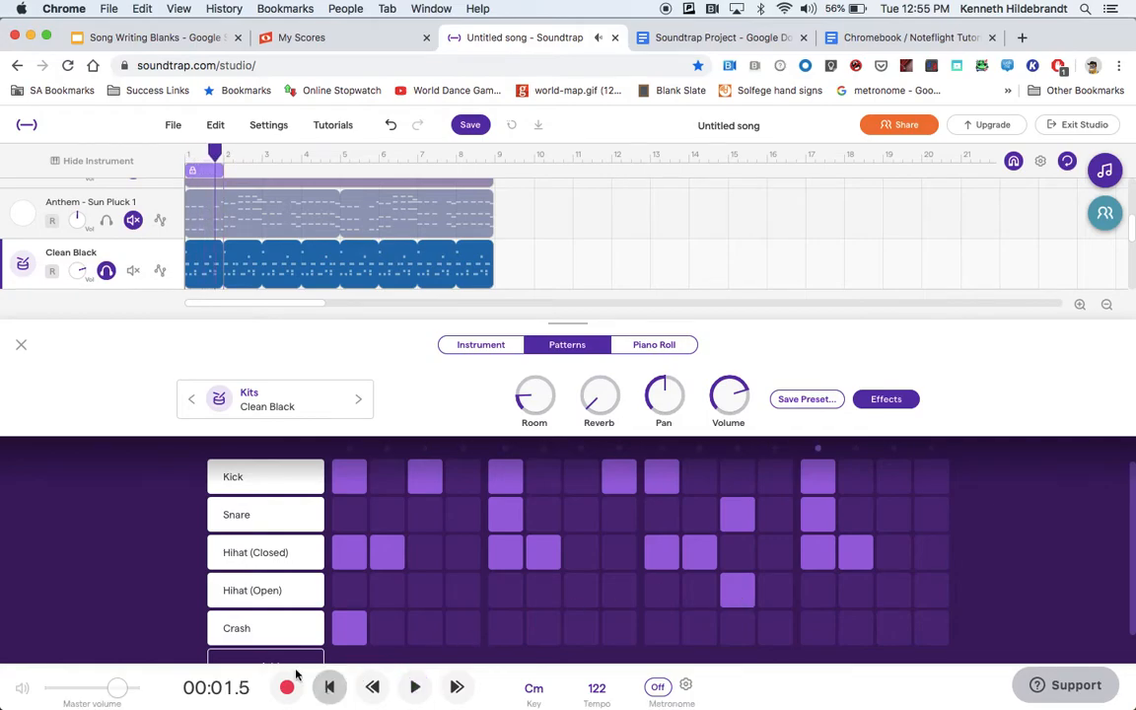
# Leave the pattern editor, unsolo the Clean Black track and listen to the song from the start to about measure 5.
pyautogui.click(21, 344)
pyautogui.click(109, 412)
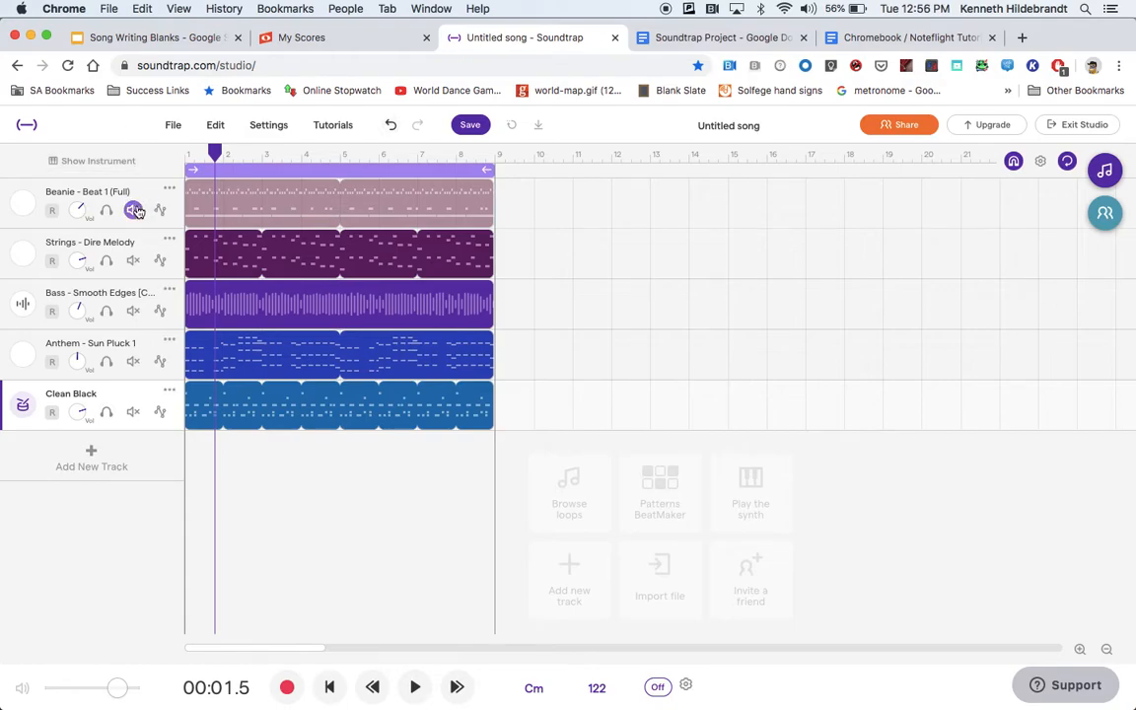
pyautogui.click(330, 688)
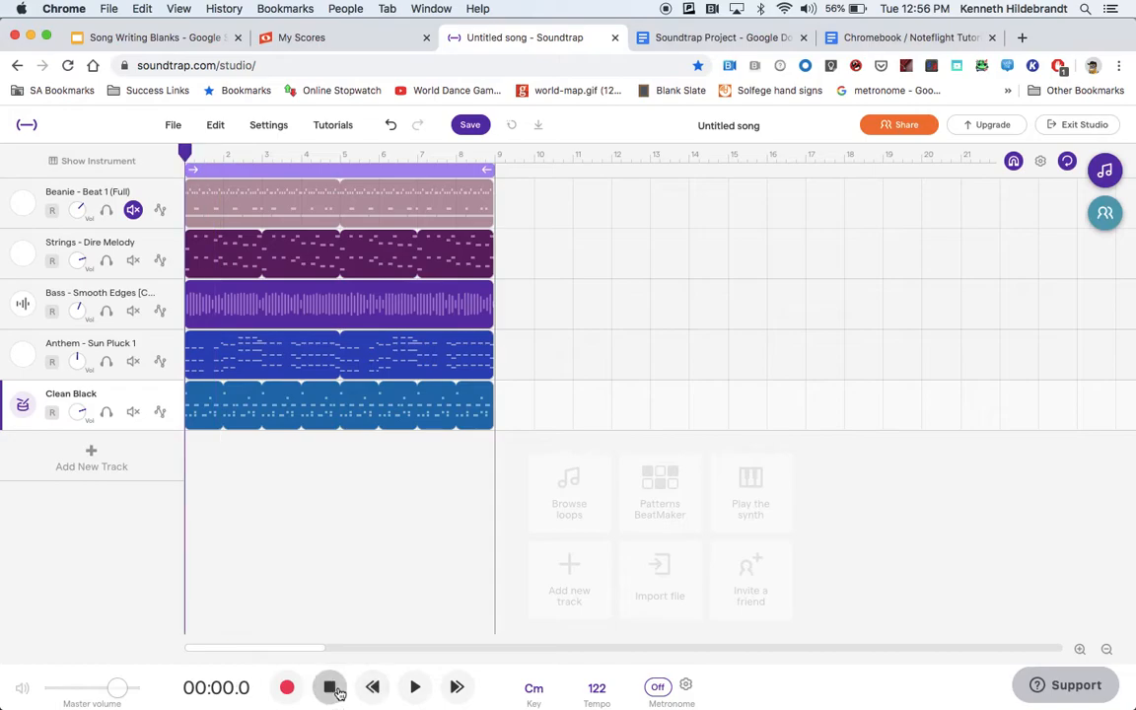
pyautogui.click(416, 689)
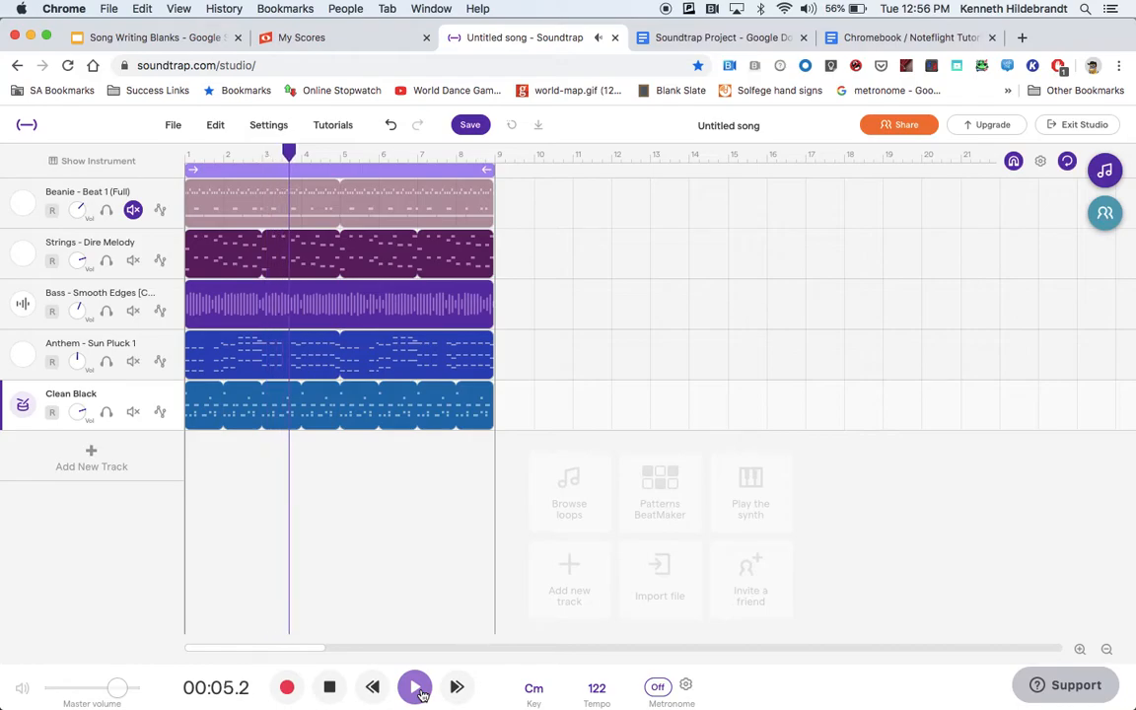
pyautogui.click(326, 695)
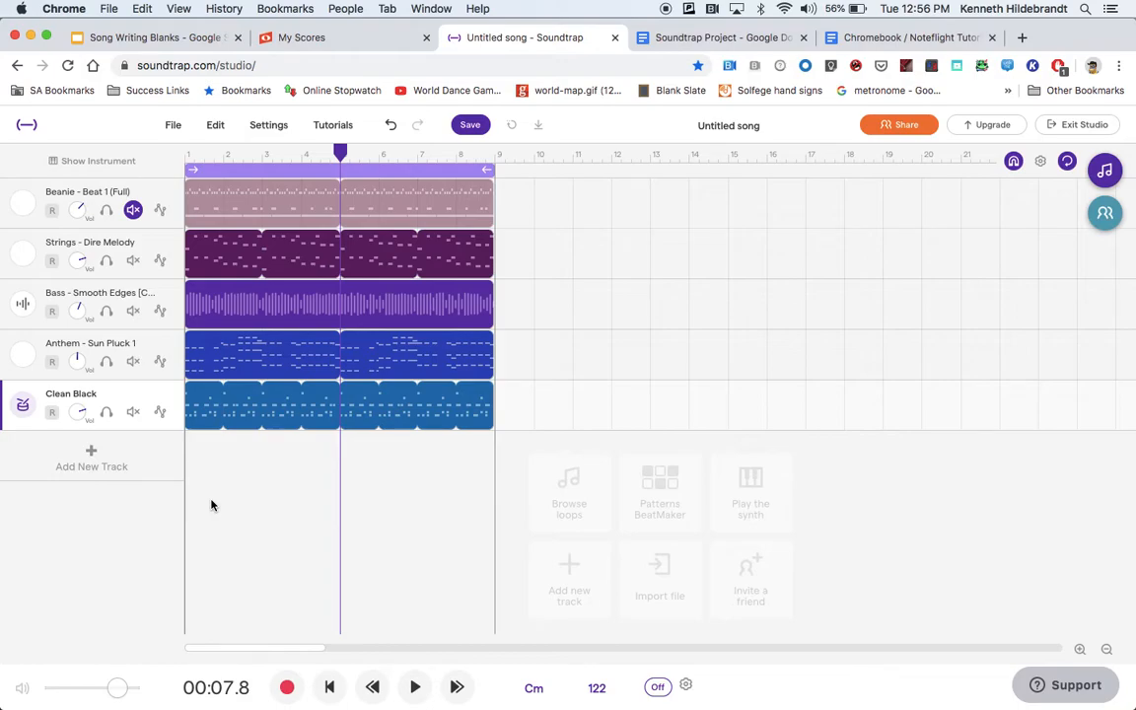
# Turn the Clean Black track's volume well down, and switch its solo on and off again.
pyautogui.click(80, 415)
pyautogui.moveTo(81, 415); pyautogui.dragTo(58, 557)
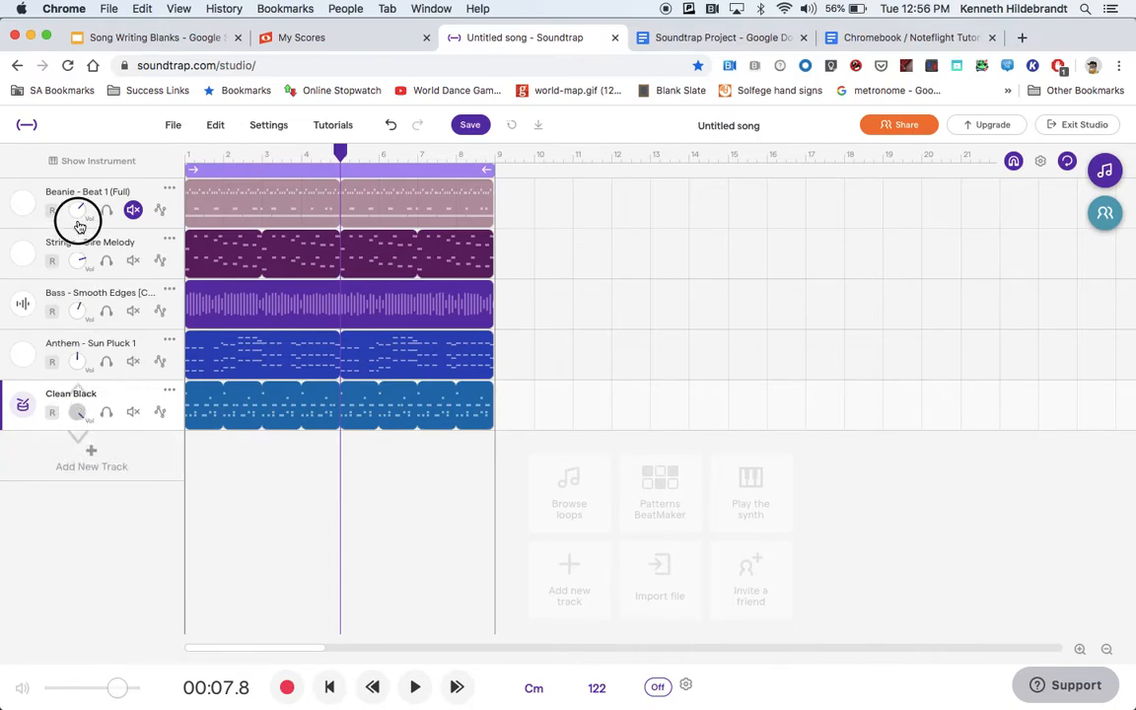
pyautogui.click(106, 411)
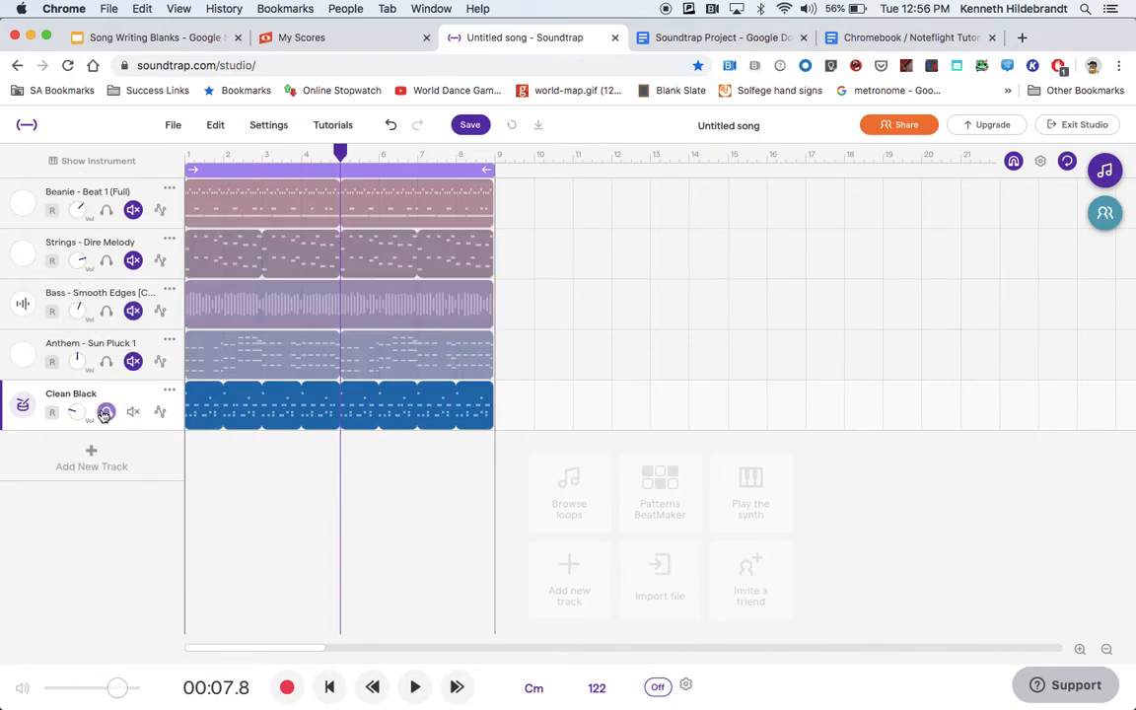
pyautogui.click(107, 412)
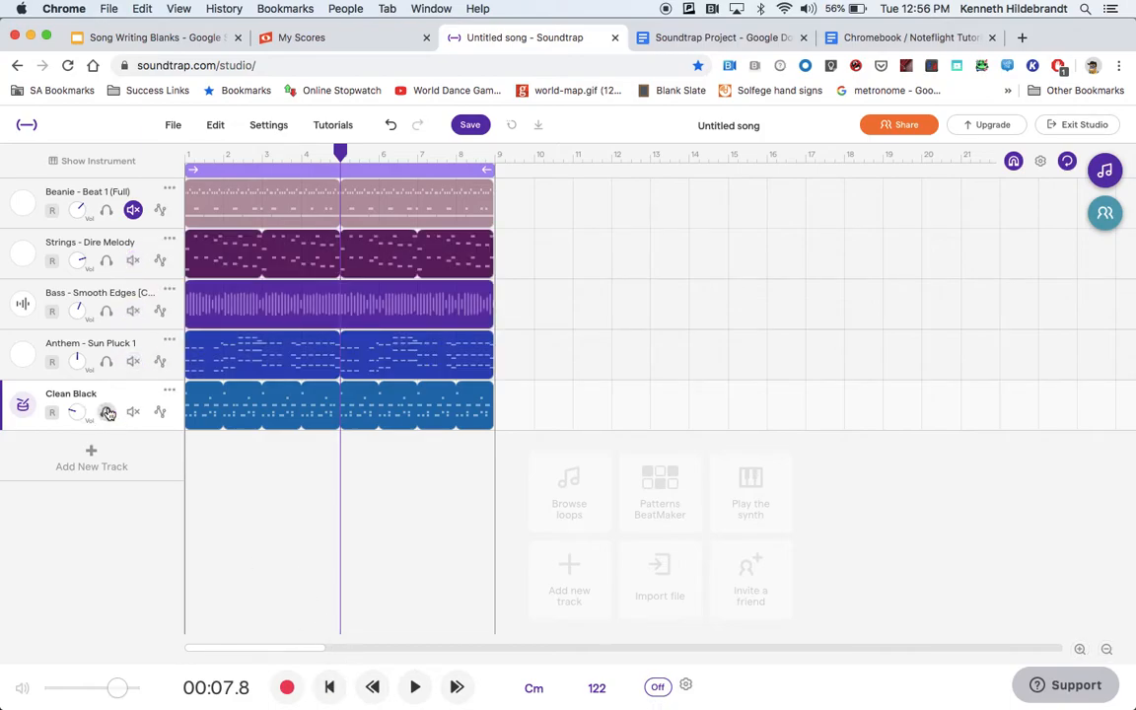
# Play the song from the start and raise the Clean Black track's volume to about the middle of its range.
pyautogui.click(330, 687)
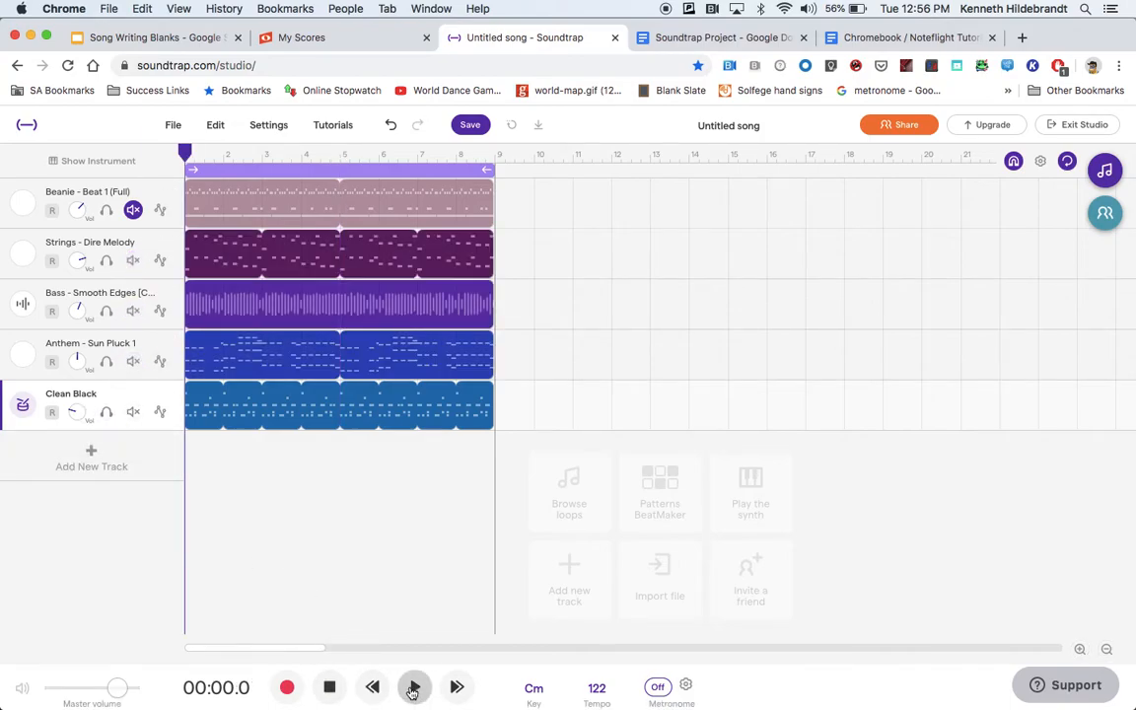
pyautogui.click(412, 689)
pyautogui.click(81, 412)
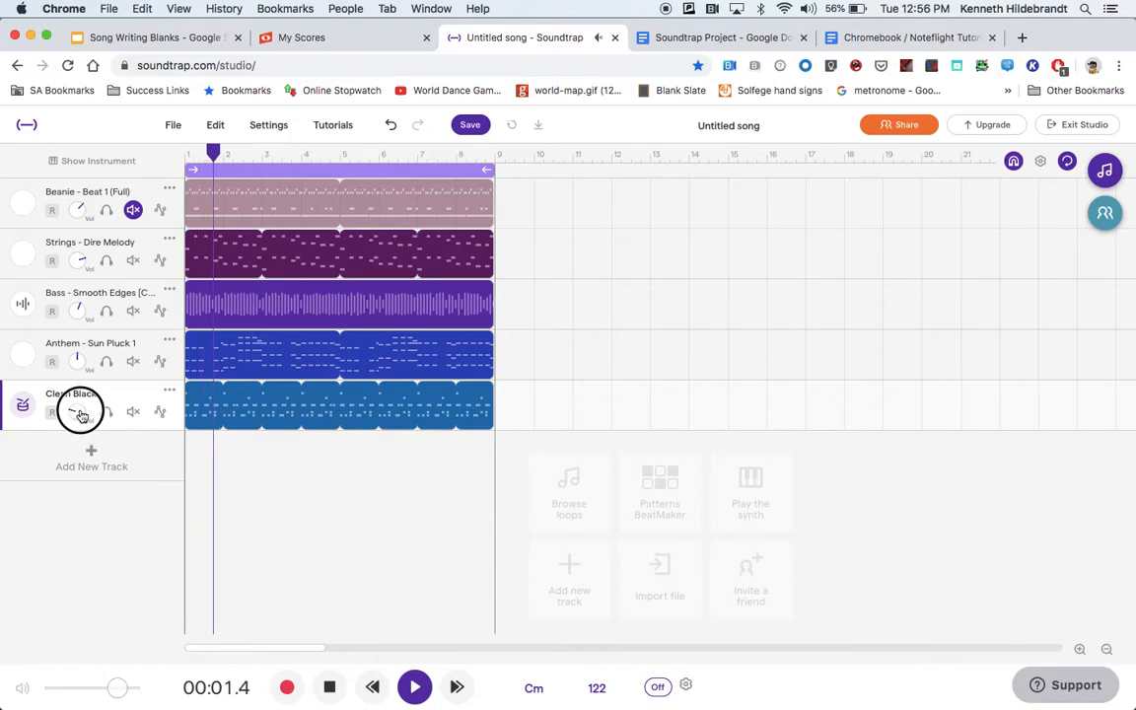
pyautogui.moveTo(83, 423); pyautogui.dragTo(70, 270)
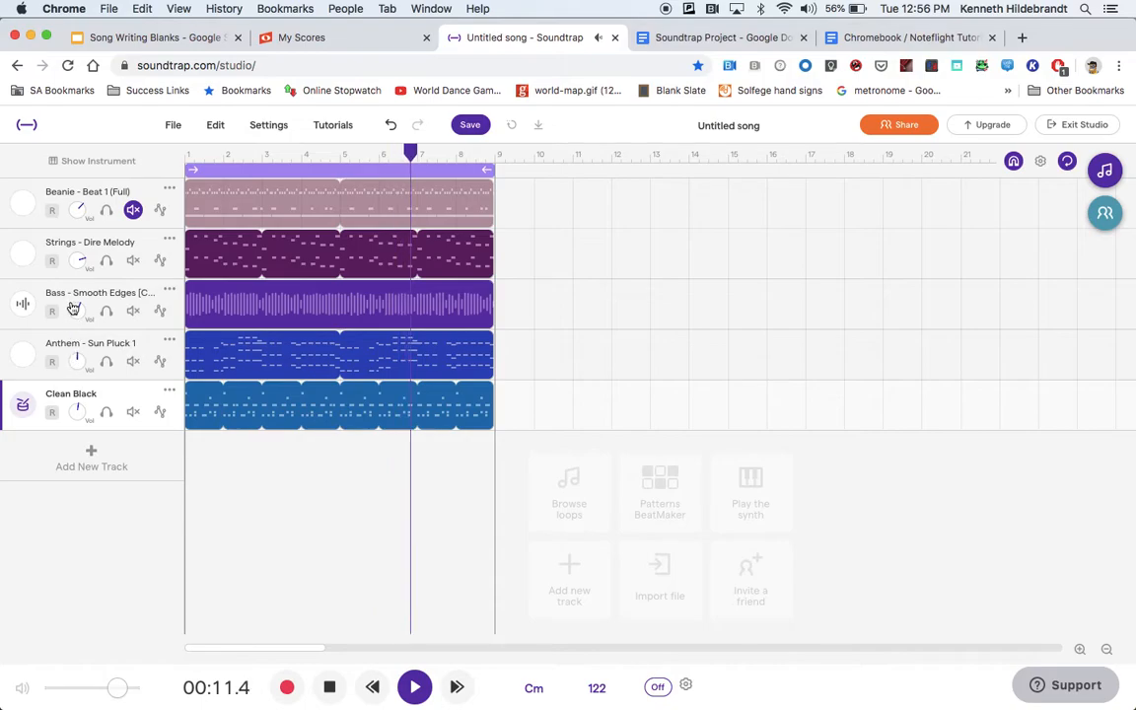
# Raise the volumes of the bass, strings (to maximum) and Anthem tracks, then stop and return the playhead to the start.
pyautogui.moveTo(78, 312); pyautogui.dragTo(76, 165)
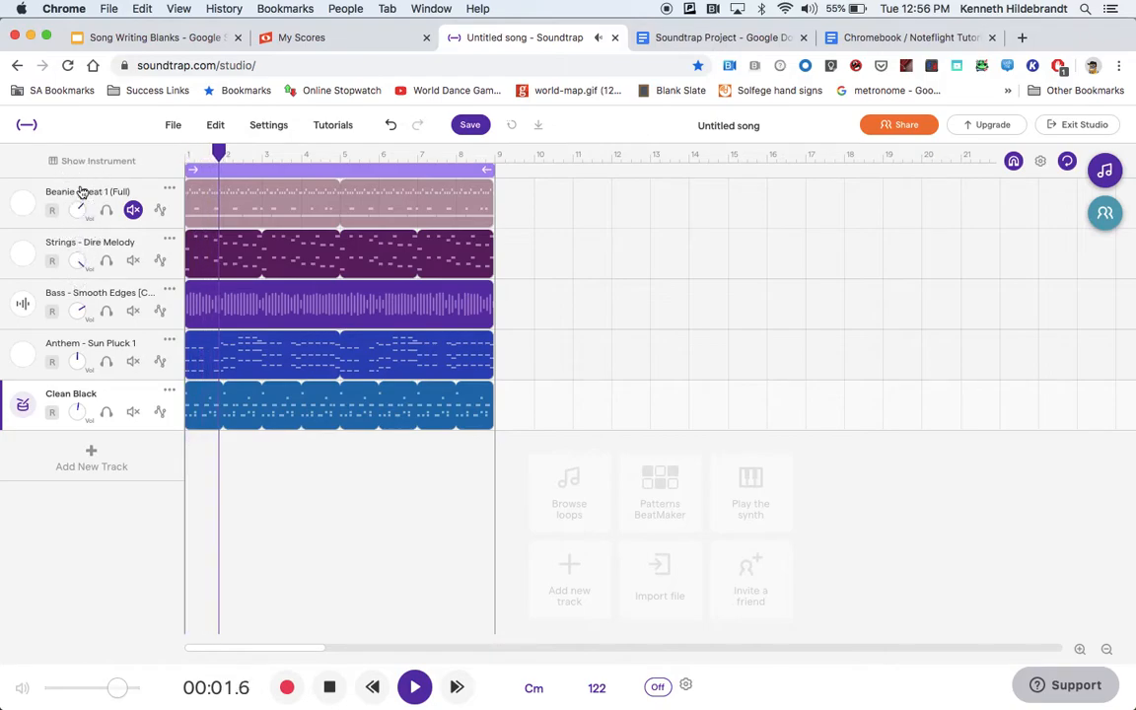
pyautogui.moveTo(79, 367); pyautogui.dragTo(81, 316)
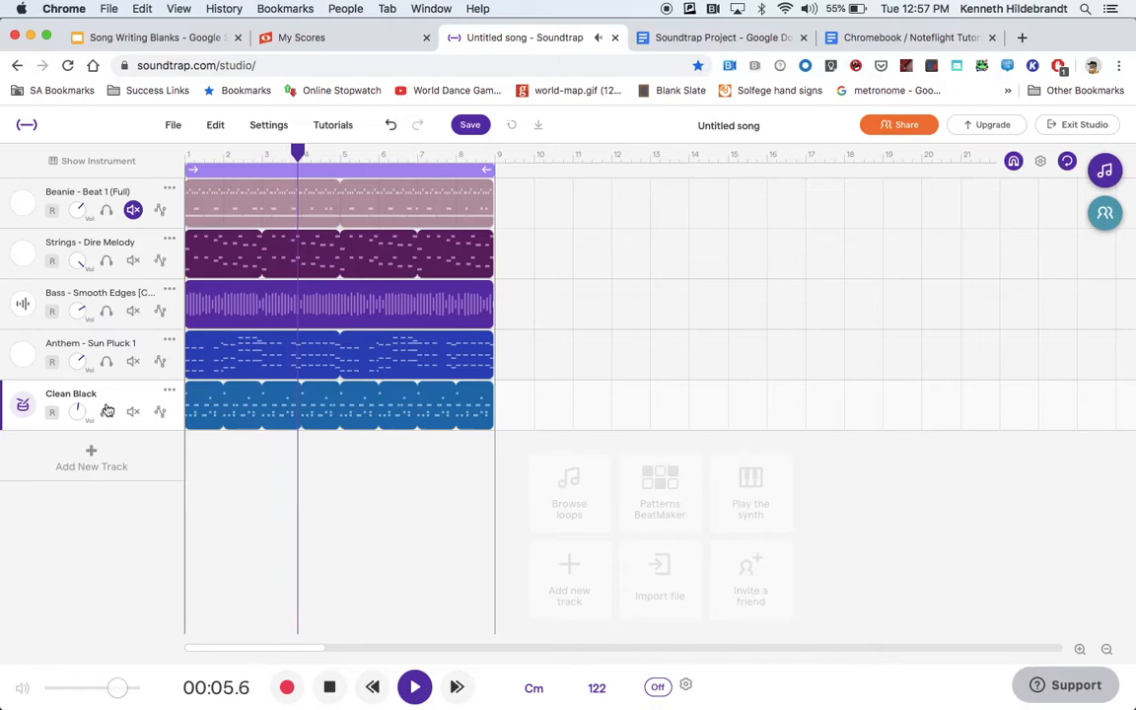
pyautogui.click(333, 689)
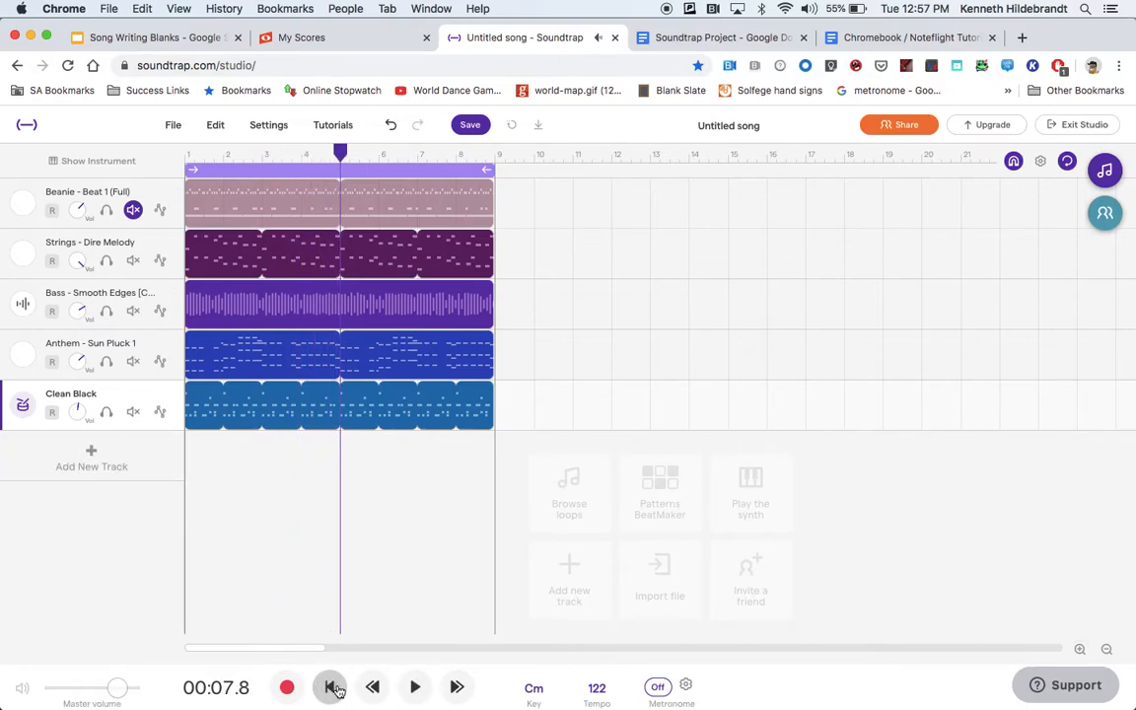
pyautogui.click(332, 688)
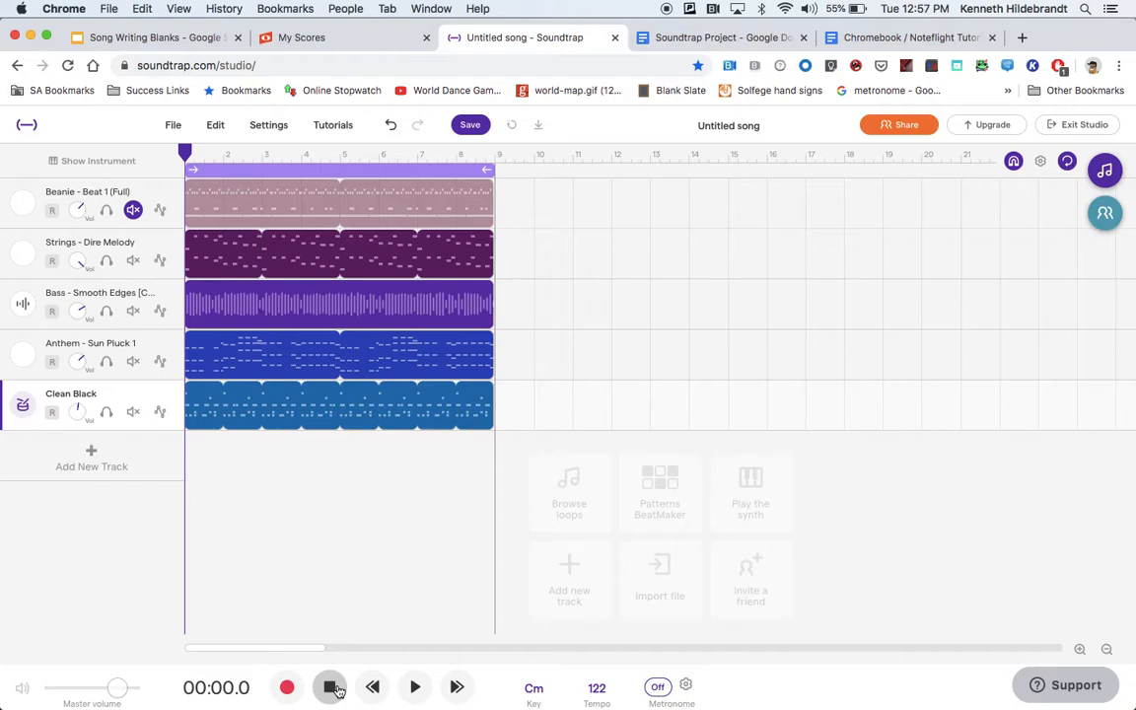
# Switch looping of measures 1 to 8 off and on again, ending with the loop region active.
pyautogui.click(296, 172)
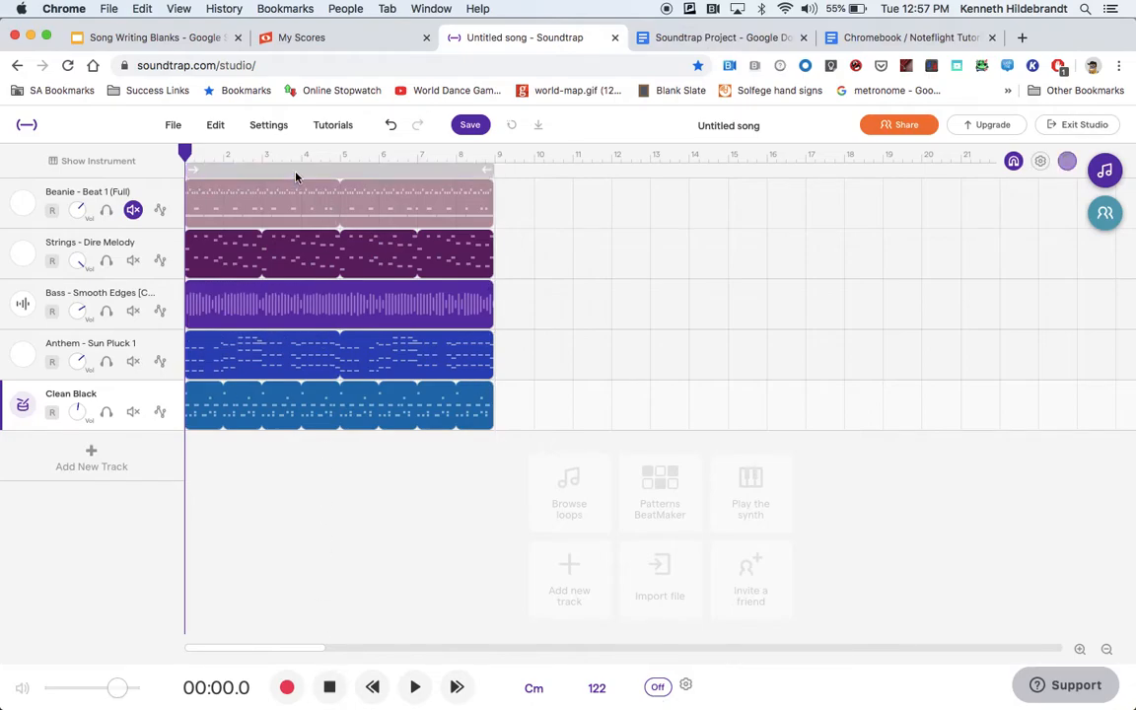
pyautogui.click(296, 173)
pyautogui.click(296, 174)
pyautogui.click(296, 174)
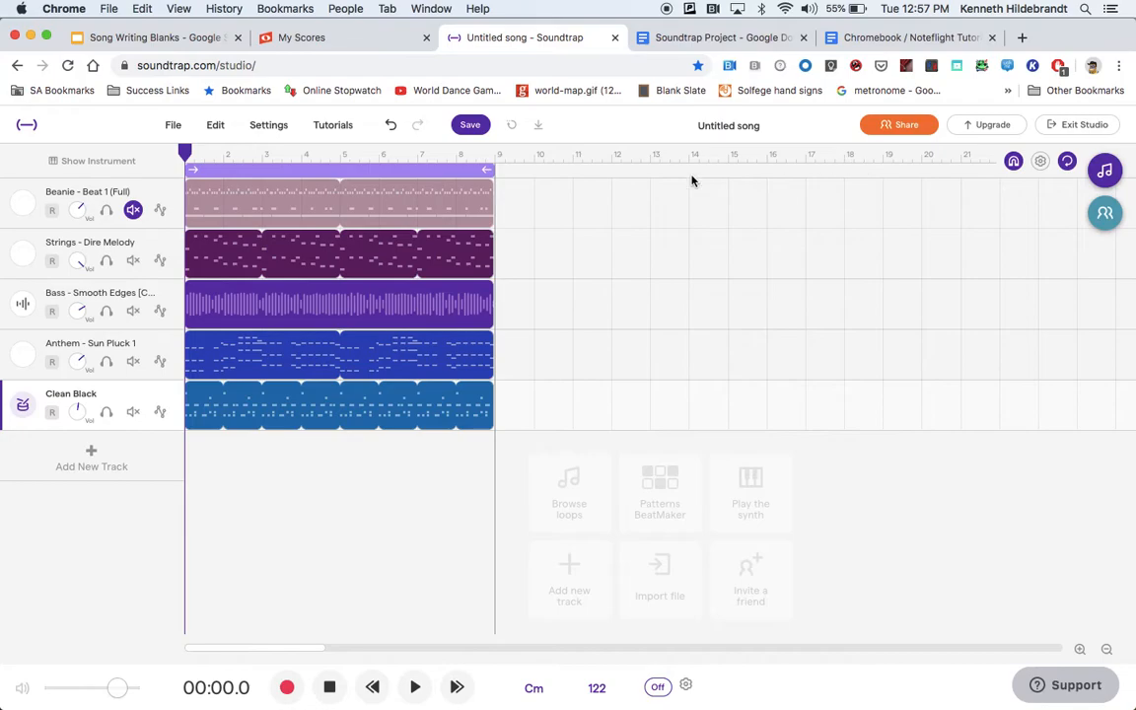
pyautogui.click(1068, 161)
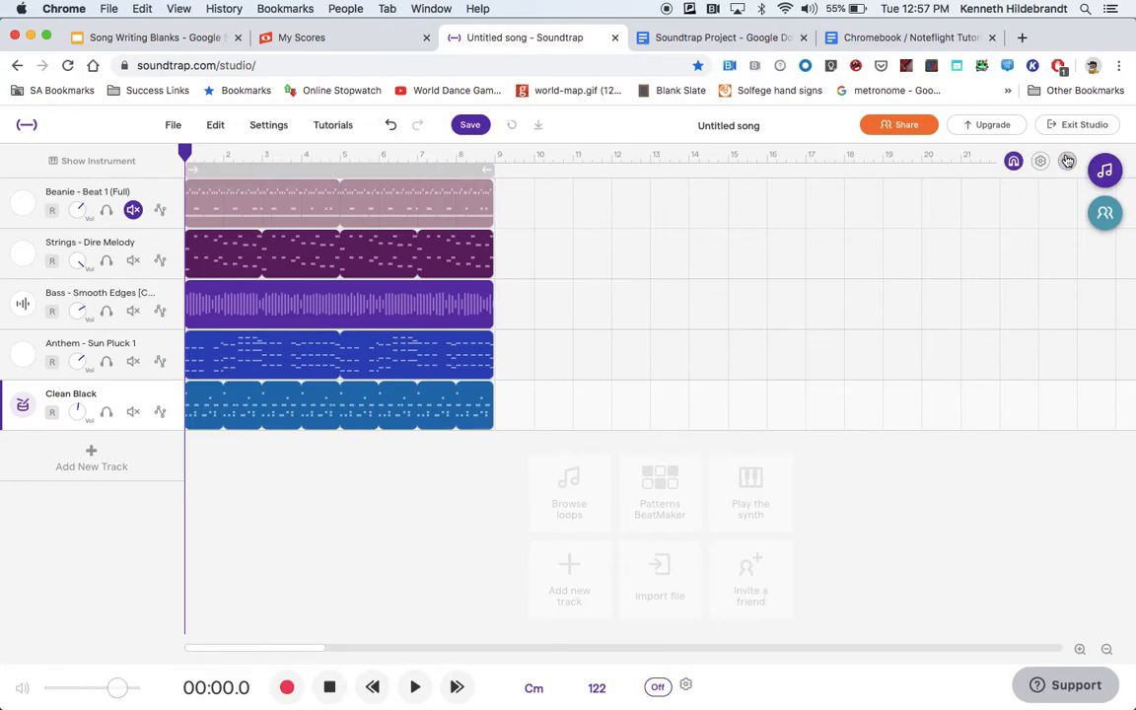
pyautogui.click(1067, 160)
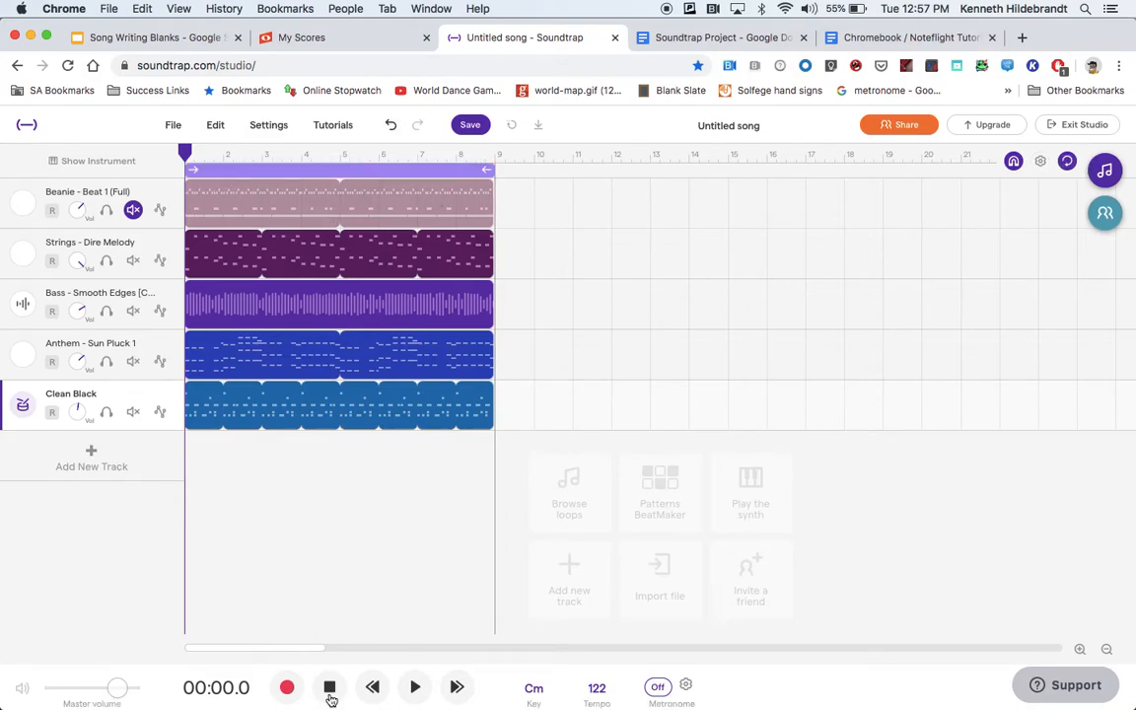
# Move the playhead to the end of the looped section, at the start of measure 9.
pyautogui.moveTo(368, 703)
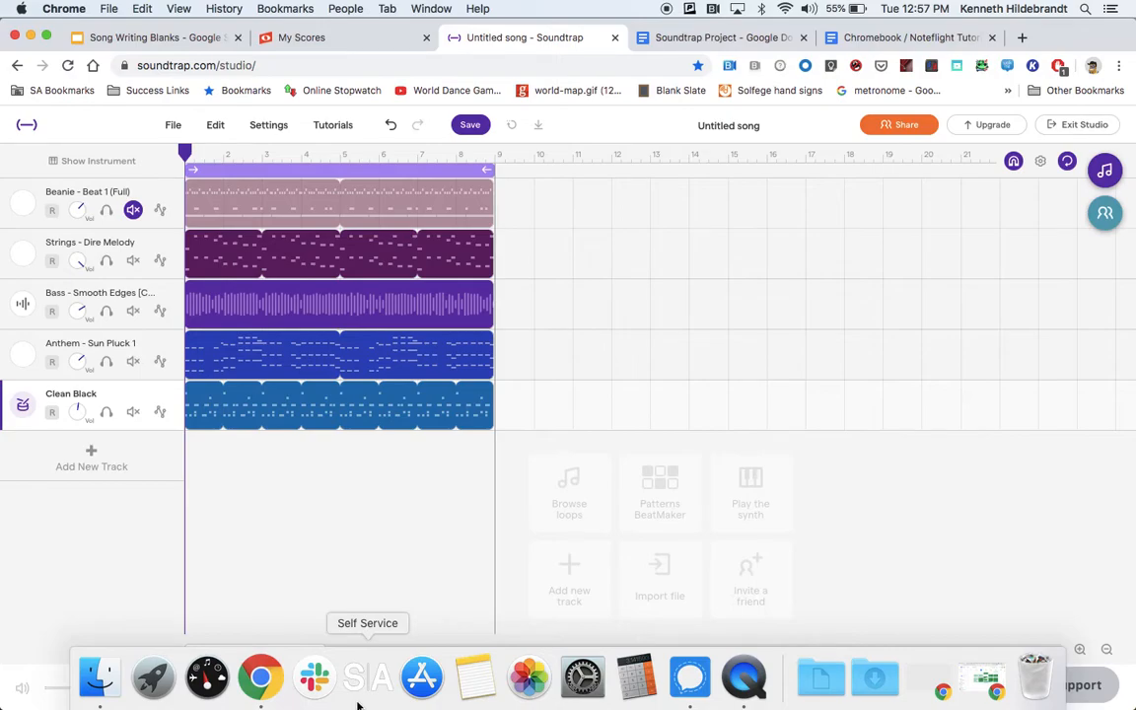
pyautogui.moveTo(187, 154); pyautogui.dragTo(364, 189)
pyautogui.click(500, 253)
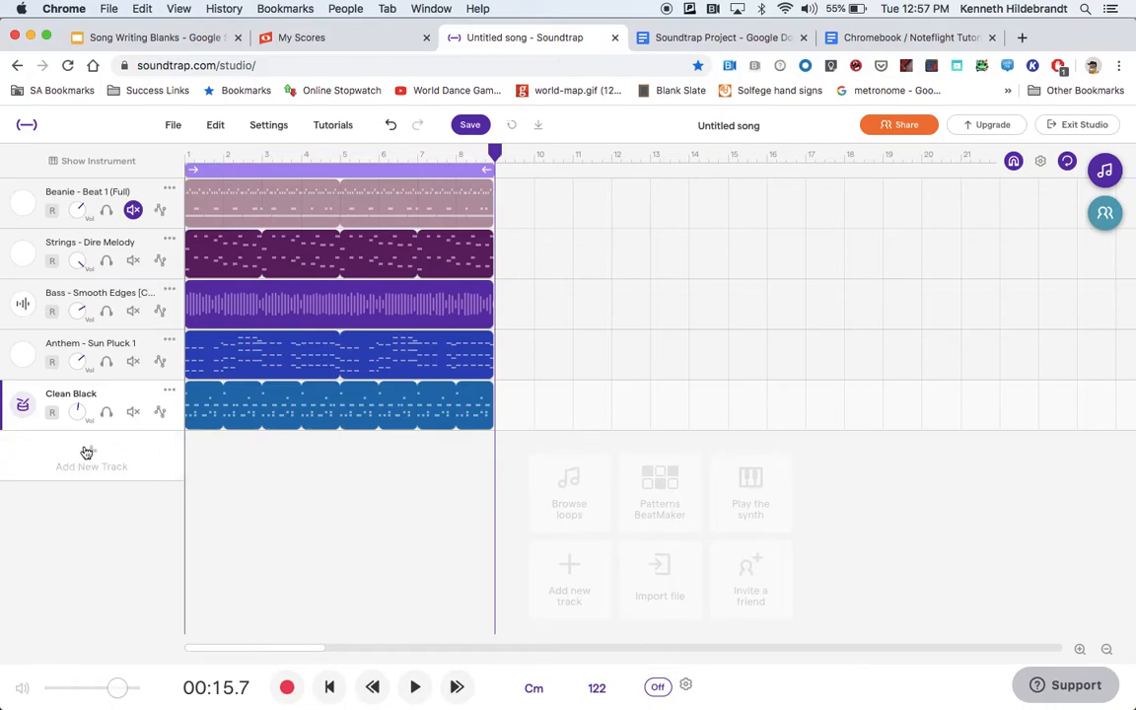
# Open the loop library, clear the previous search and filter the loops by Drums.
pyautogui.click(1105, 171)
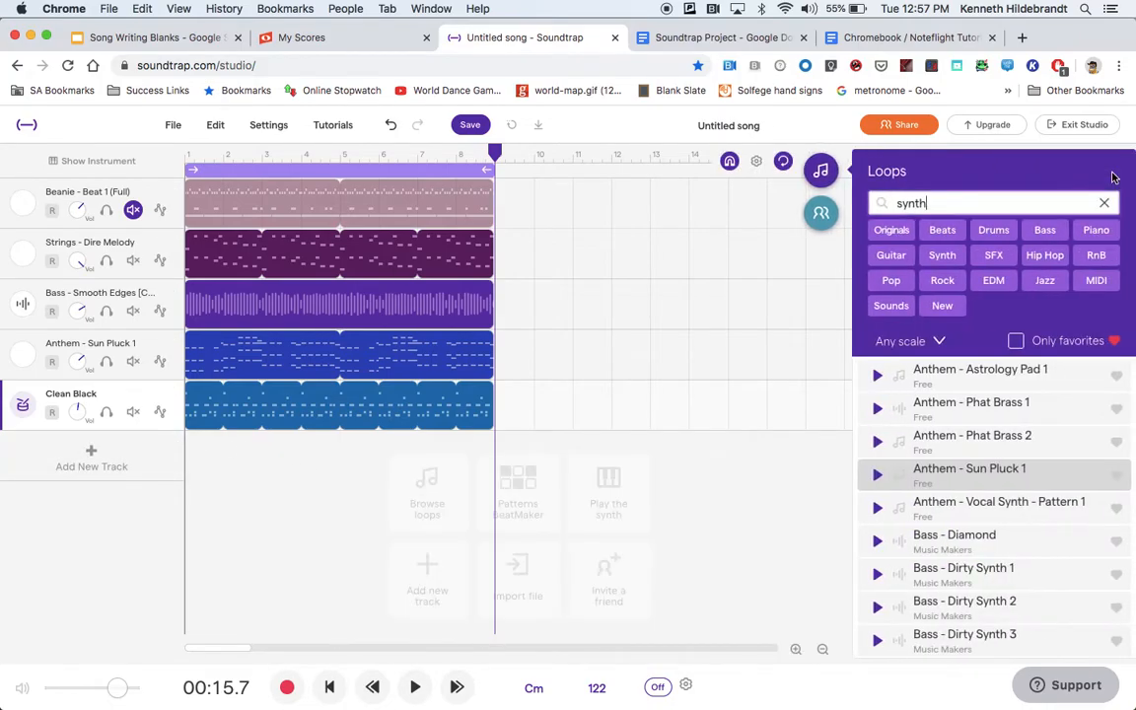
pyautogui.click(1103, 204)
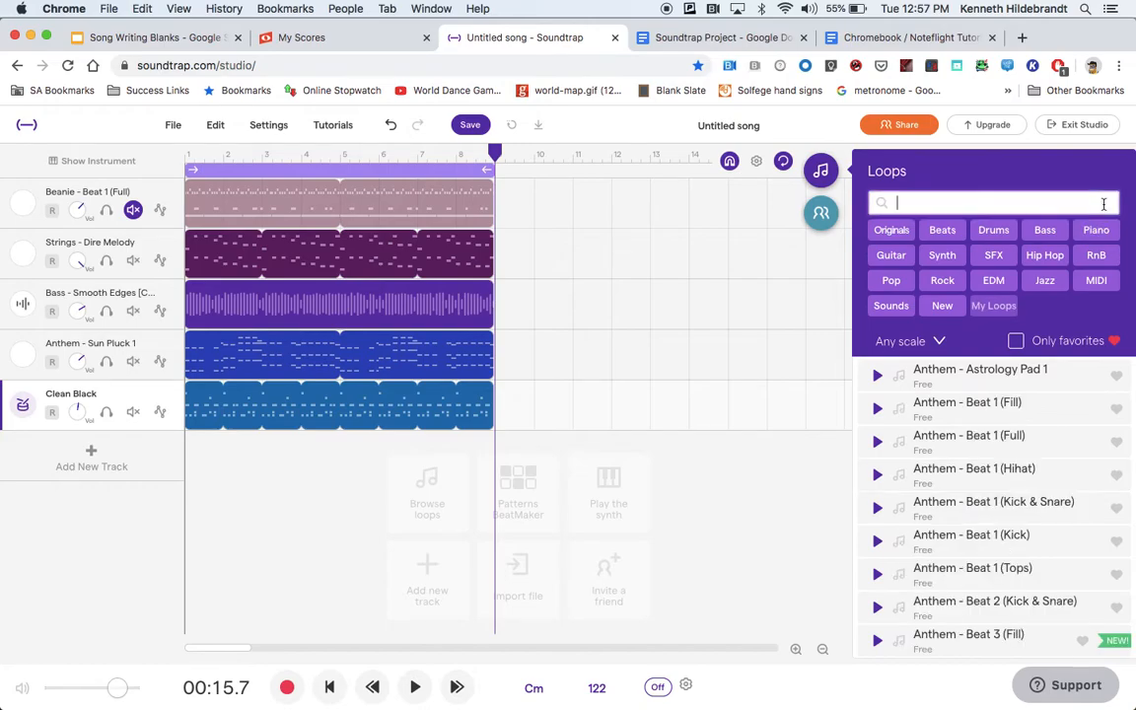
pyautogui.click(994, 231)
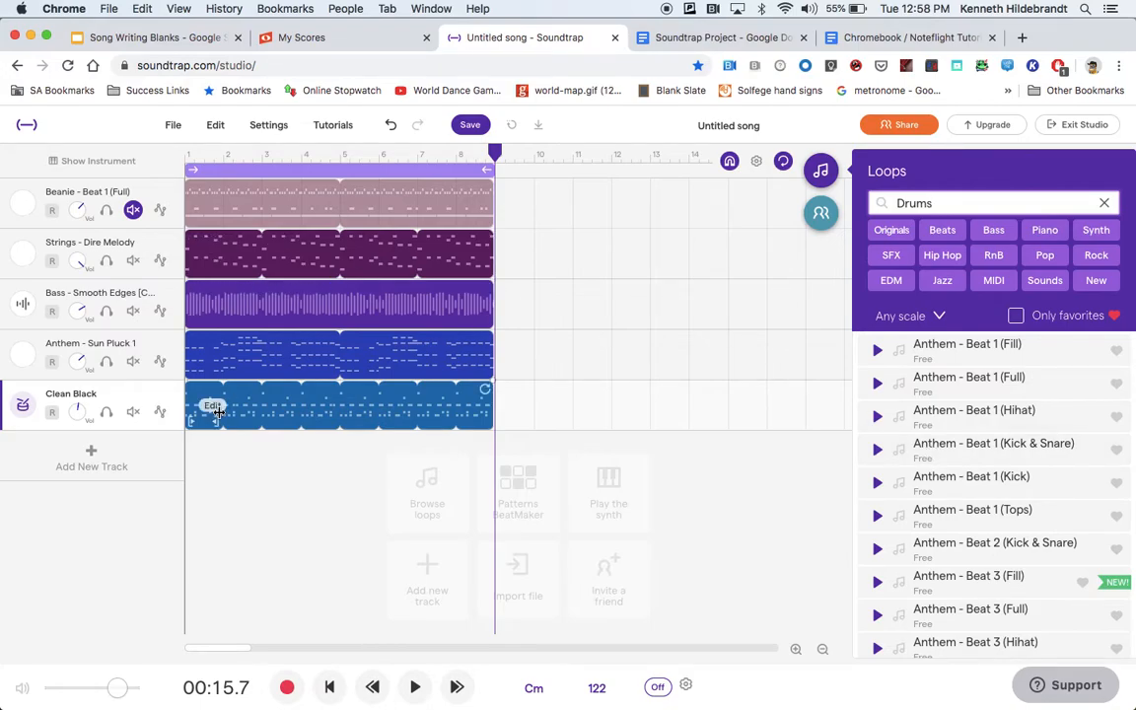
# Solo the Clean Black track, listen to its opening measures, then stop and return the playhead to measure 9.
pyautogui.click(106, 412)
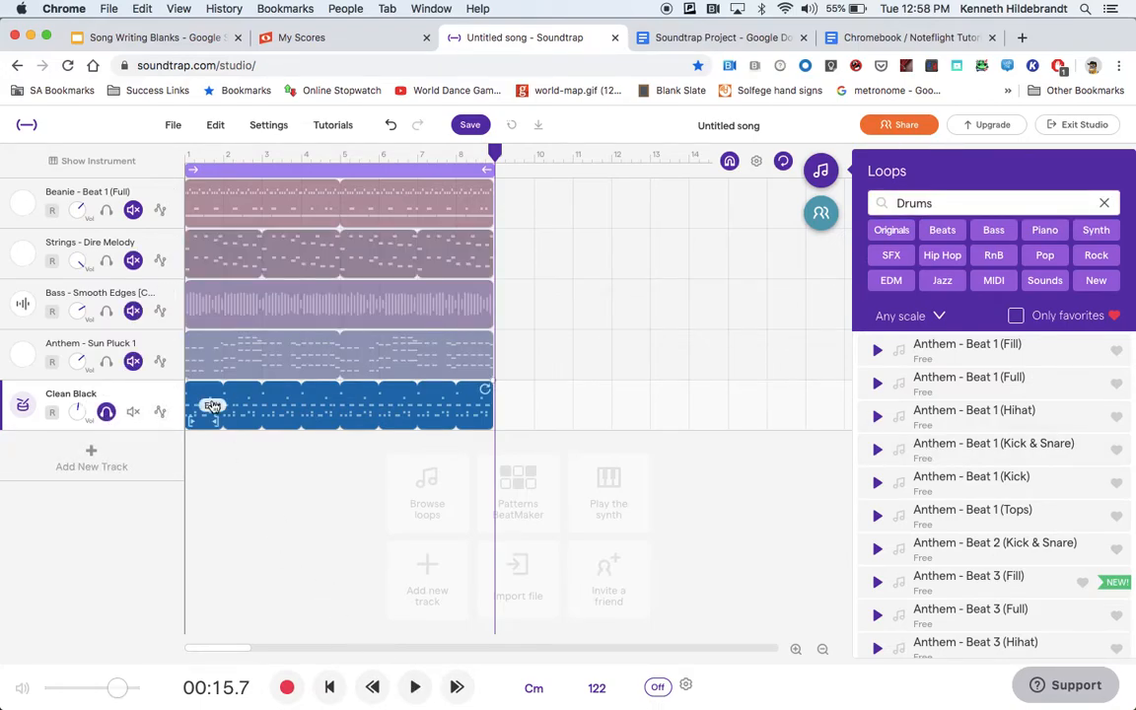
pyautogui.click(221, 166)
pyautogui.click(418, 690)
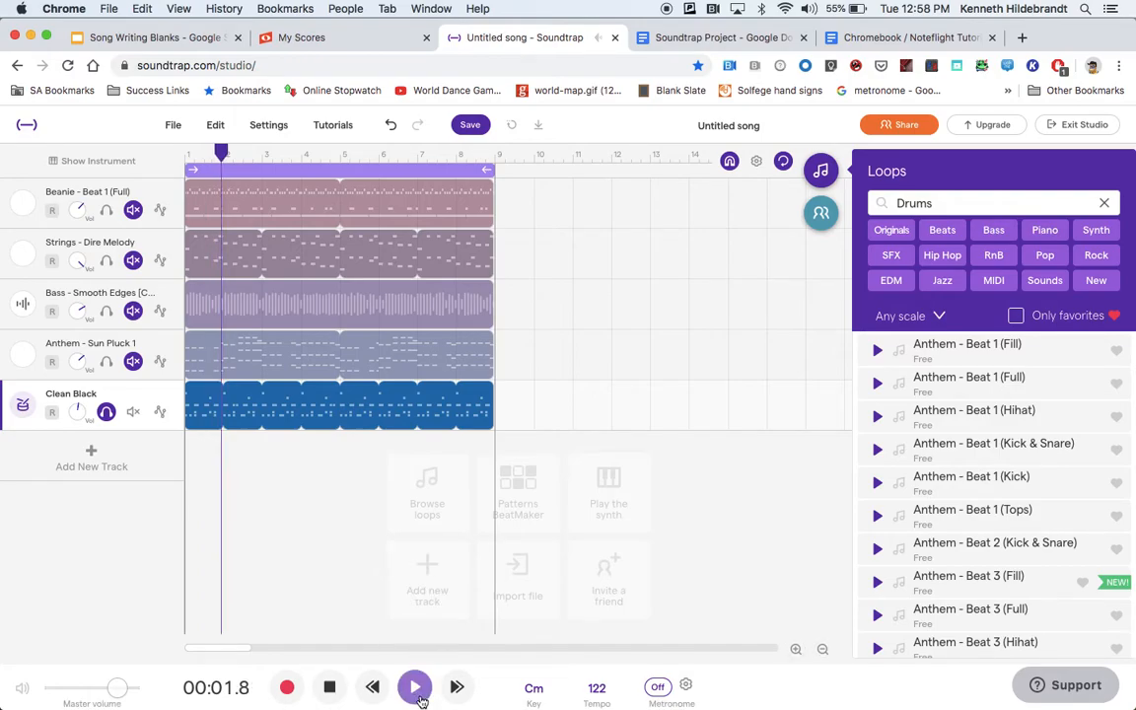
pyautogui.click(329, 688)
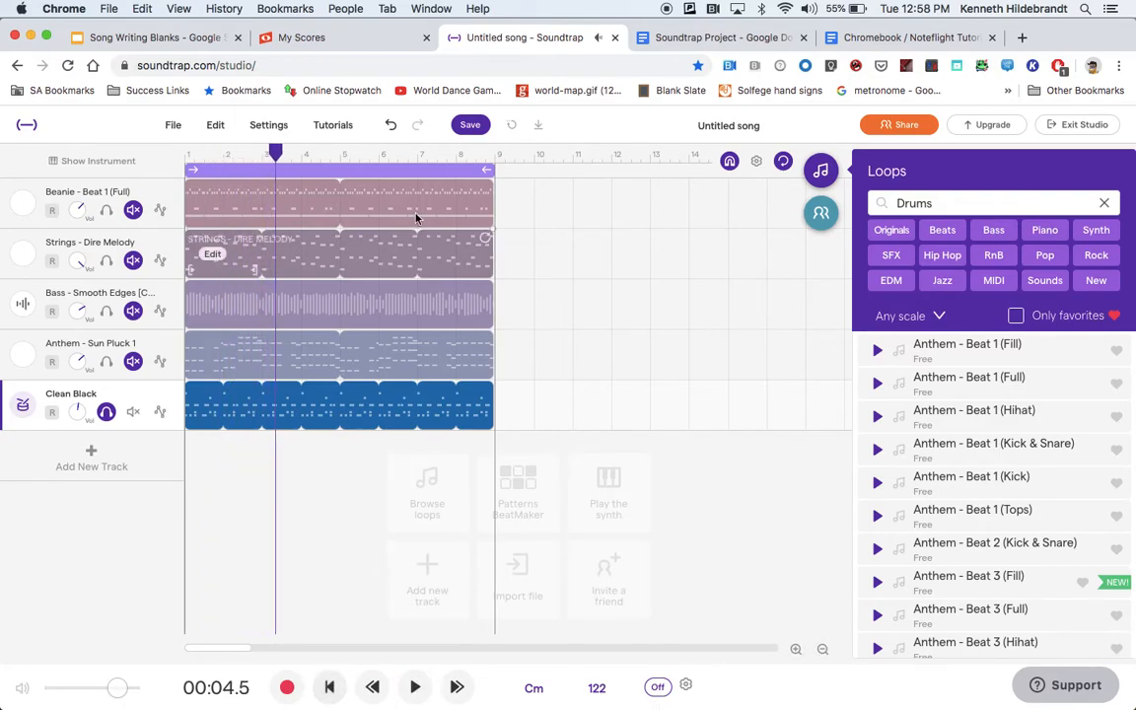
pyautogui.click(496, 155)
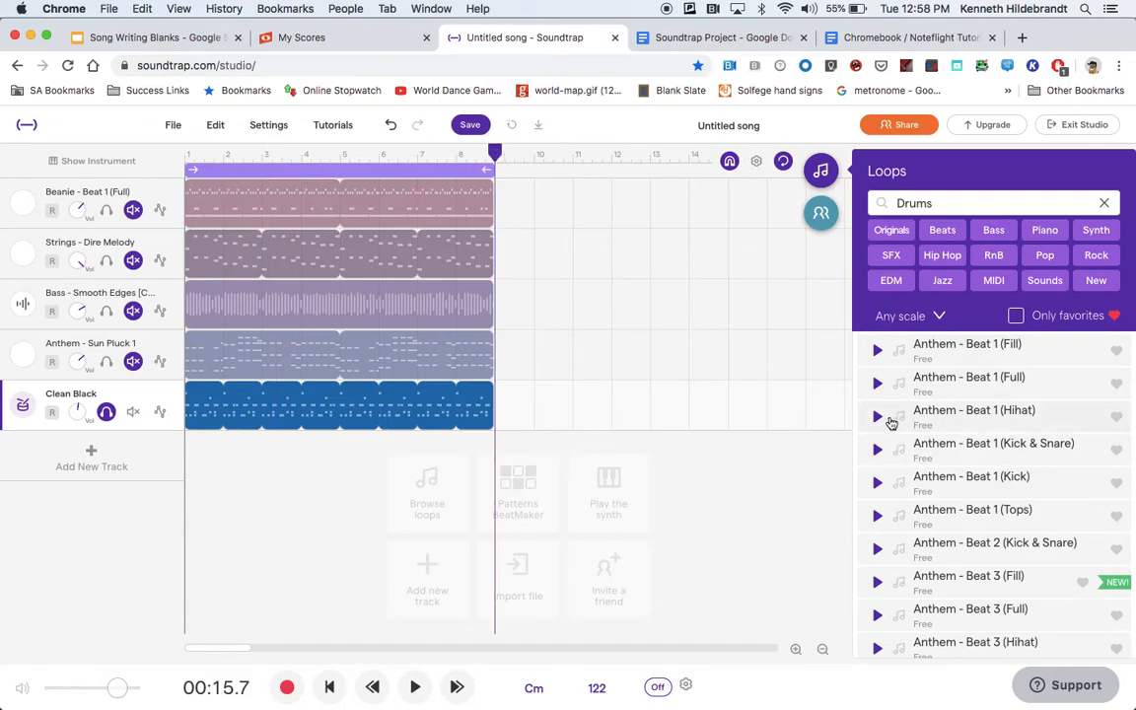
# Preview the drum loops Anthem - Beat 1 (Full) and Anthem - Beat 3 (Full), and add Beat 3 (Full) as a new track.
pyautogui.click(875, 384)
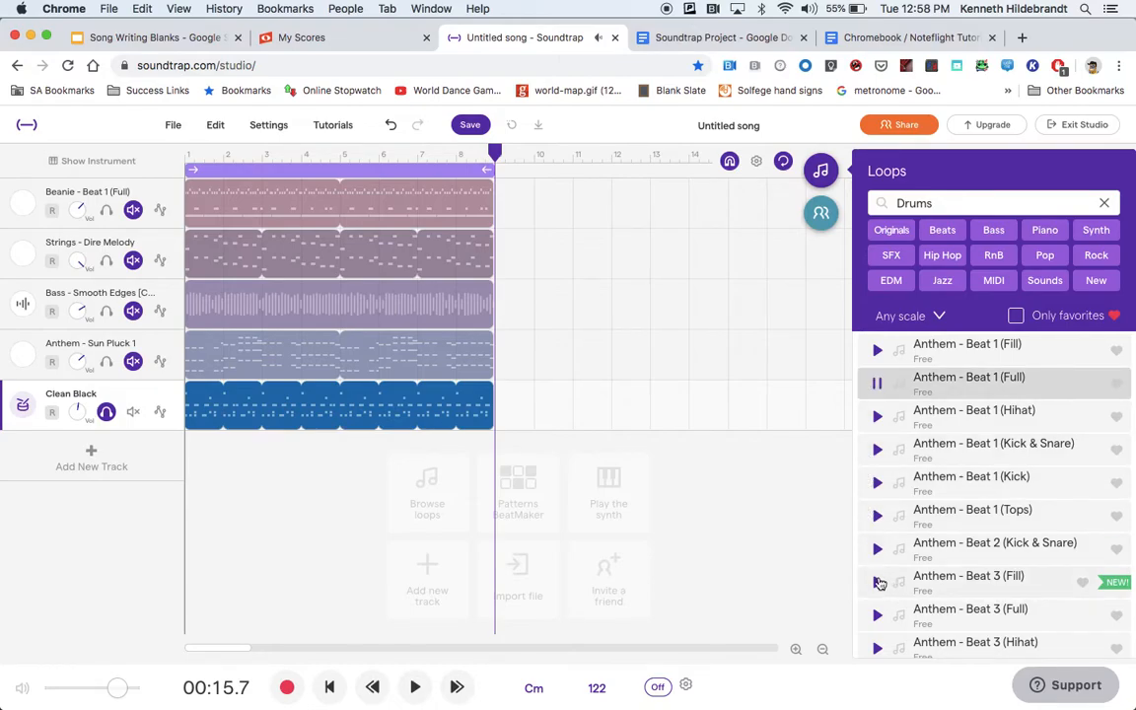
pyautogui.click(876, 616)
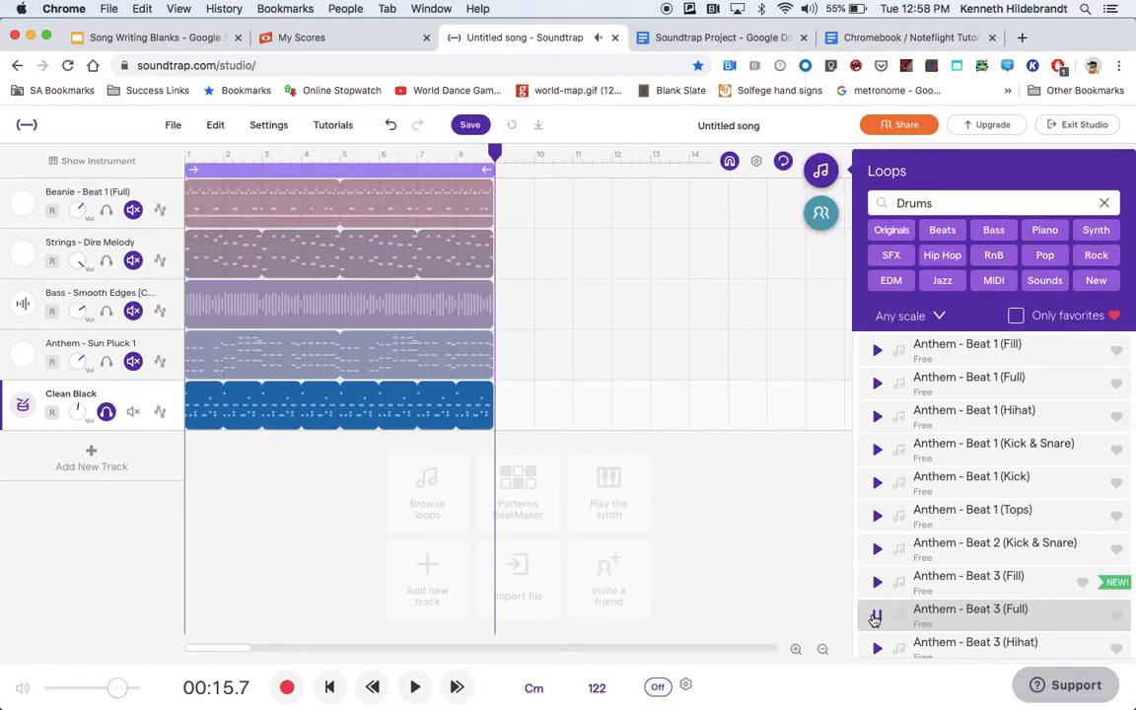
pyautogui.doubleClick(965, 616)
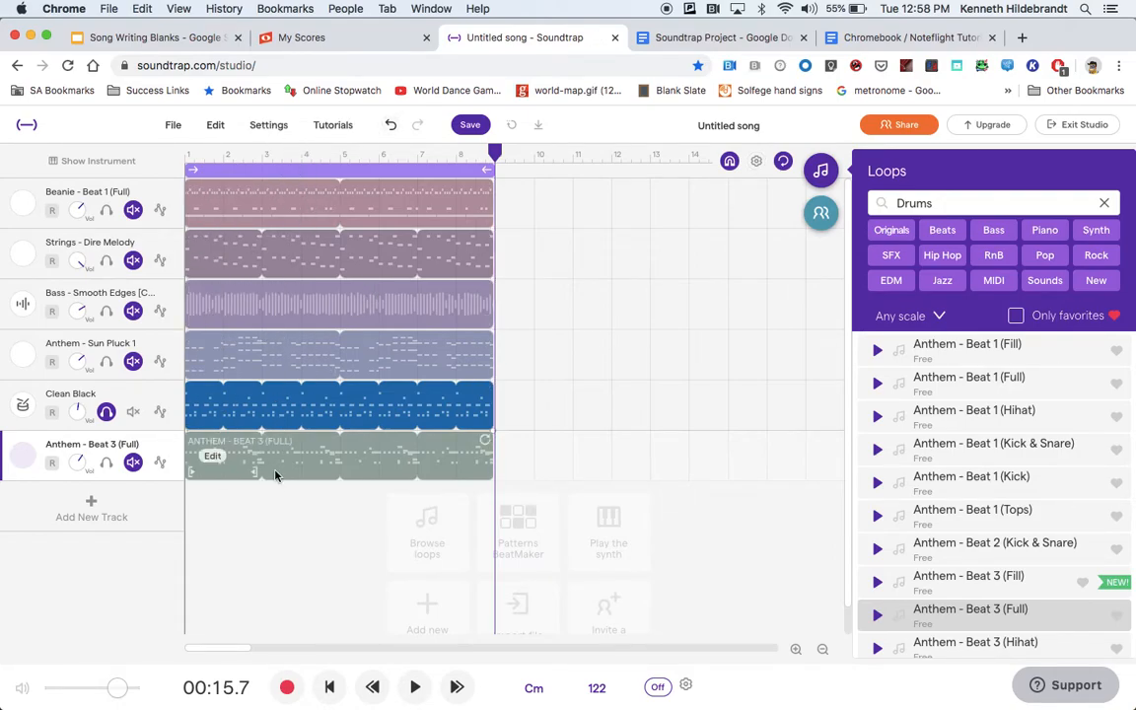
# Move the Anthem - Beat 3 (Full) region so it starts at measure 9, and unsolo the Clean Black track.
pyautogui.click(339, 443)
pyautogui.moveTo(340, 443); pyautogui.dragTo(647, 457)
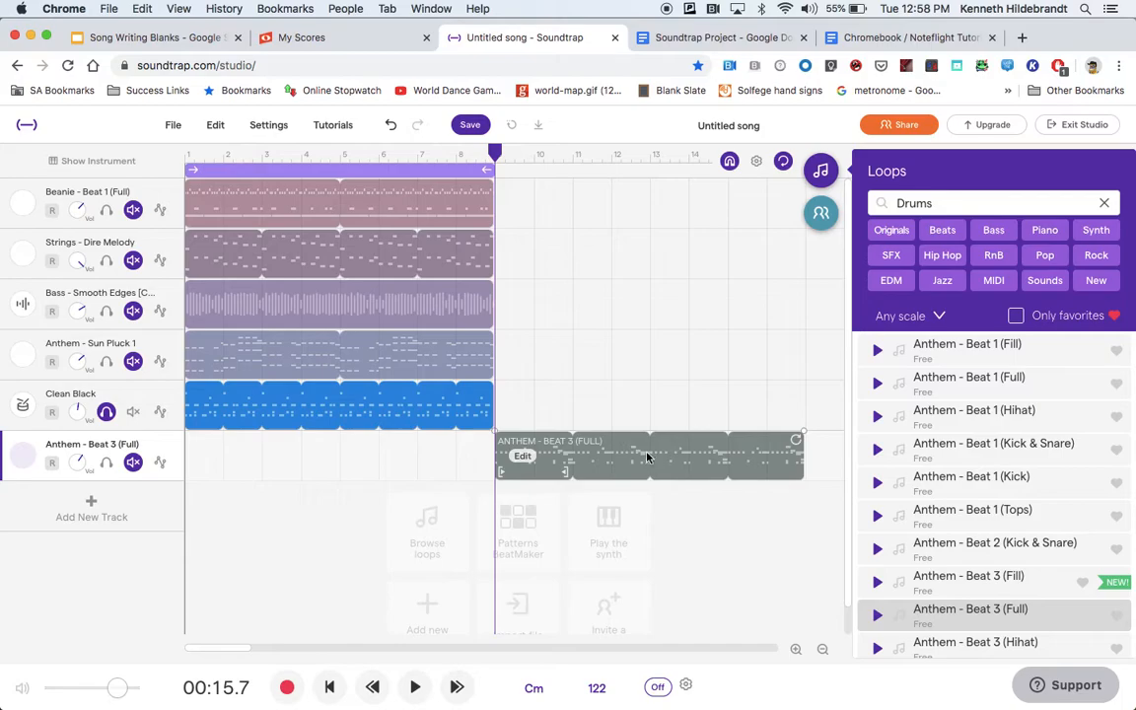
pyautogui.click(106, 412)
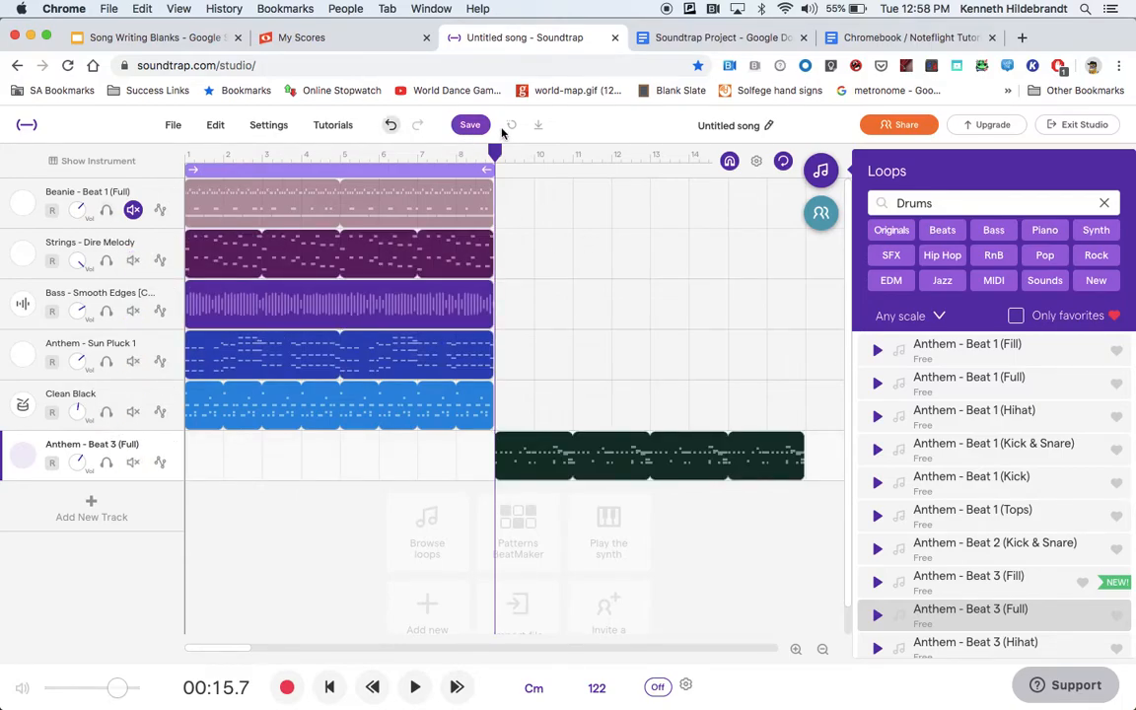
pyautogui.moveTo(495, 152); pyautogui.dragTo(495, 152)
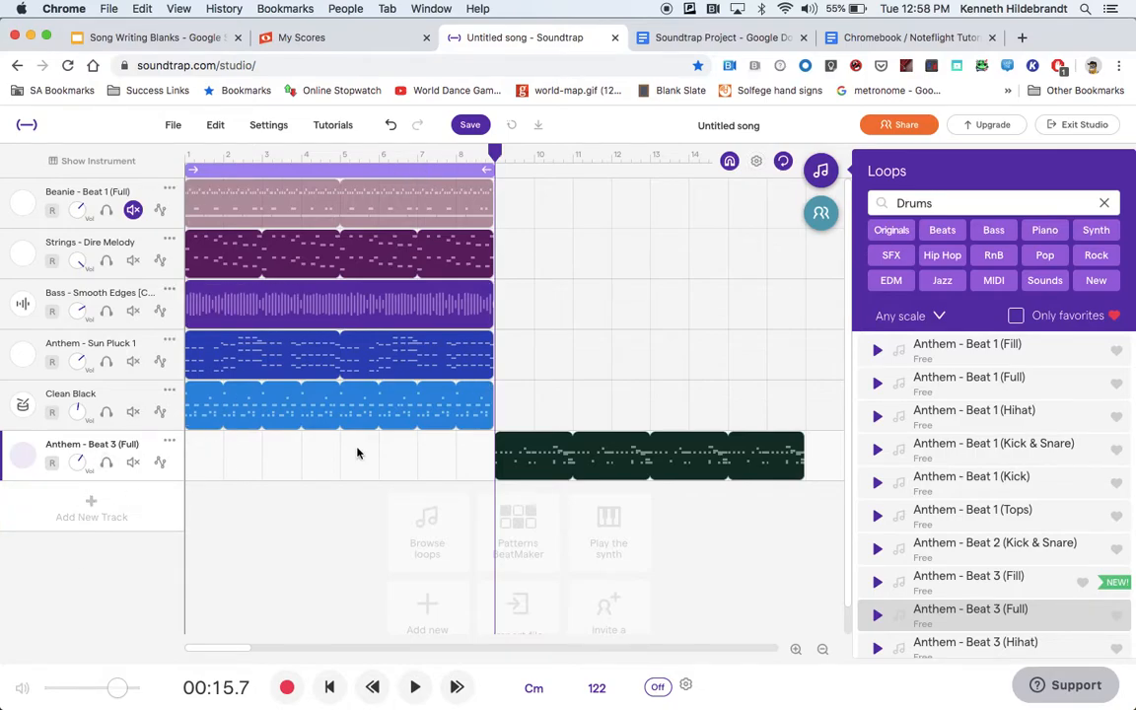
# Replace the loop search with "bass" and browse the bass loops.
pyautogui.doubleClick(912, 208)
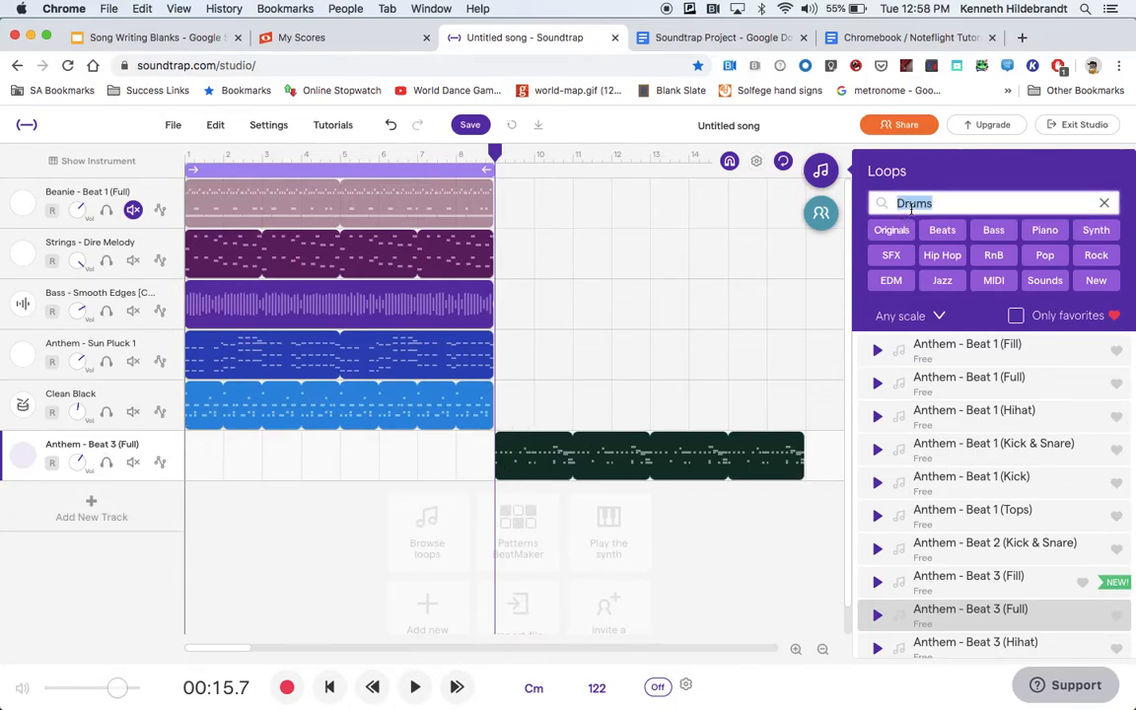
pyautogui.moveTo(496, 156)
pyautogui.mouseDown()
pyautogui.moveTo(538, 148)
pyautogui.moveTo(496, 154)
pyautogui.mouseUp()
pyautogui.doubleClick(942, 203)
pyautogui.write('bass')
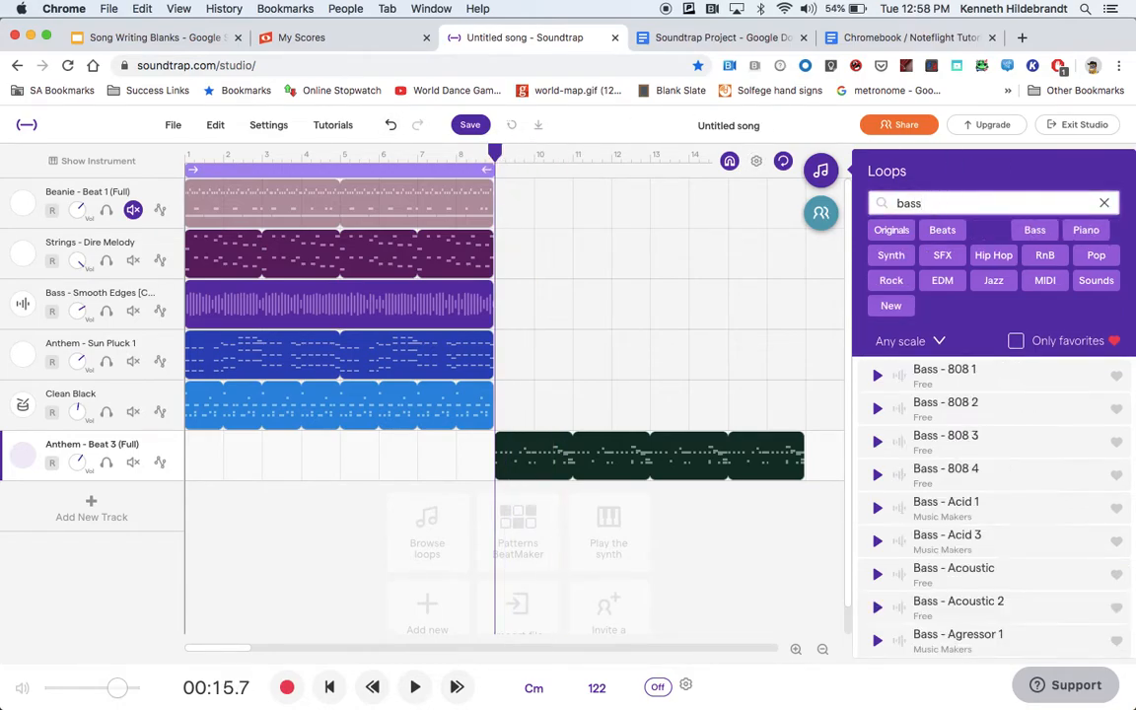
pyautogui.scroll(-2, 917, 505)
pyautogui.scroll(-3, 916, 505)
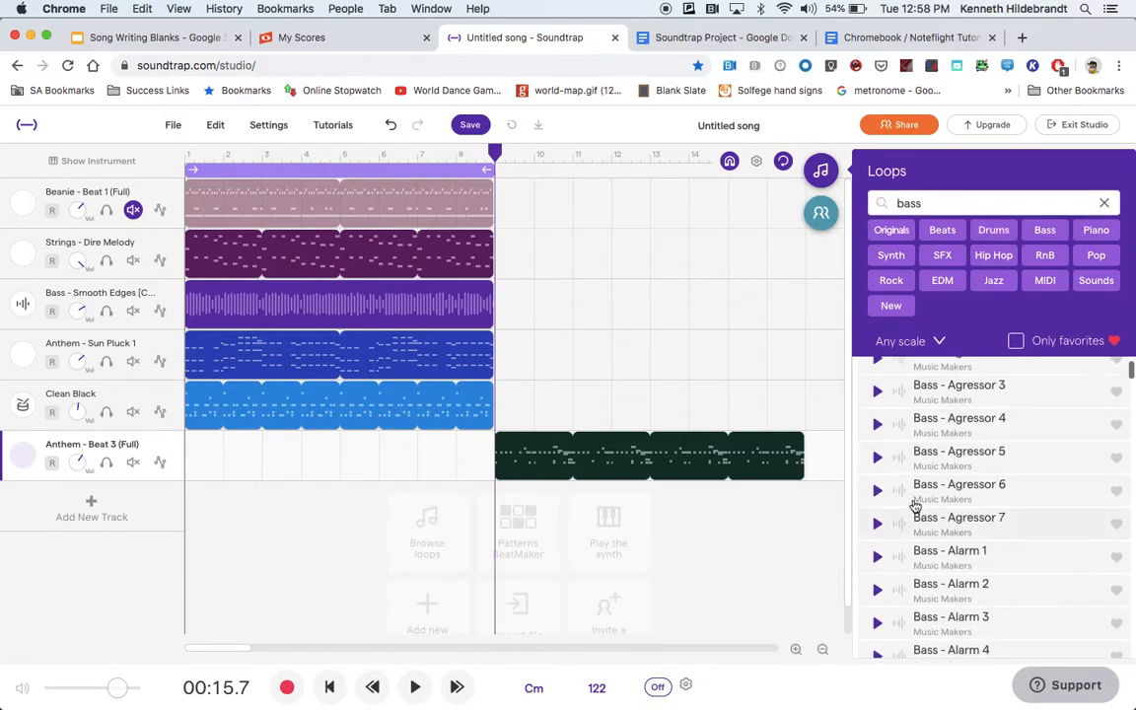
# Solo the bass track to hear its opening measures, then return the playhead to measure 9 and unsolo the track.
pyautogui.click(108, 316)
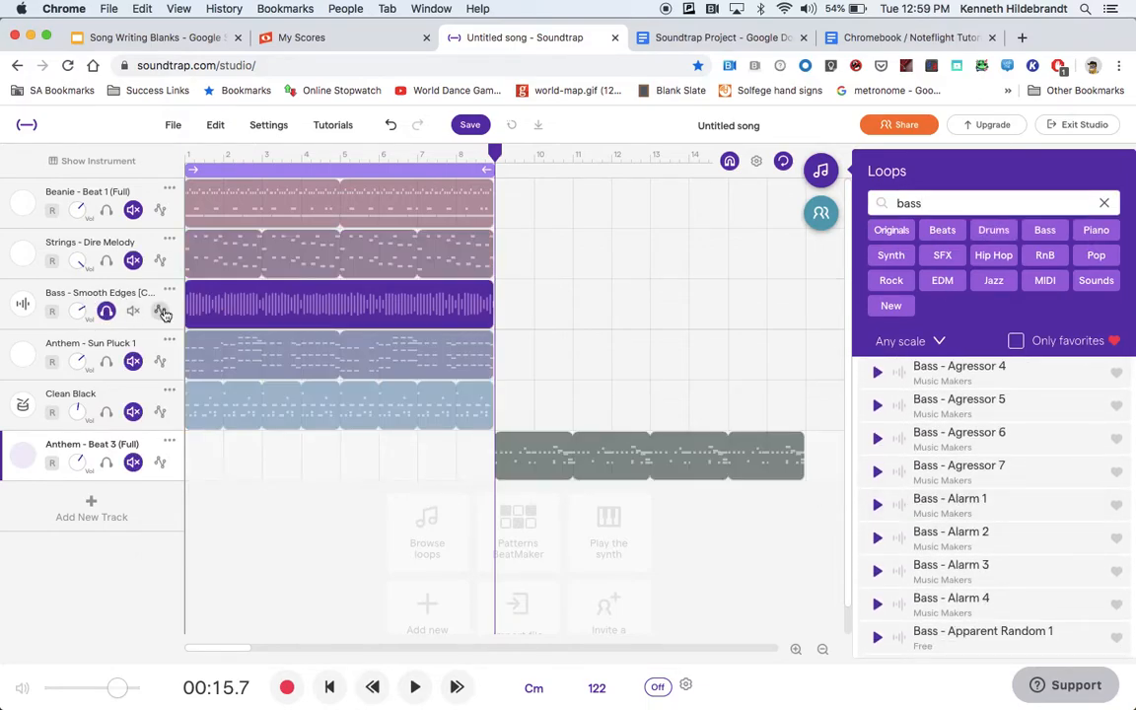
pyautogui.click(215, 154)
pyautogui.click(407, 690)
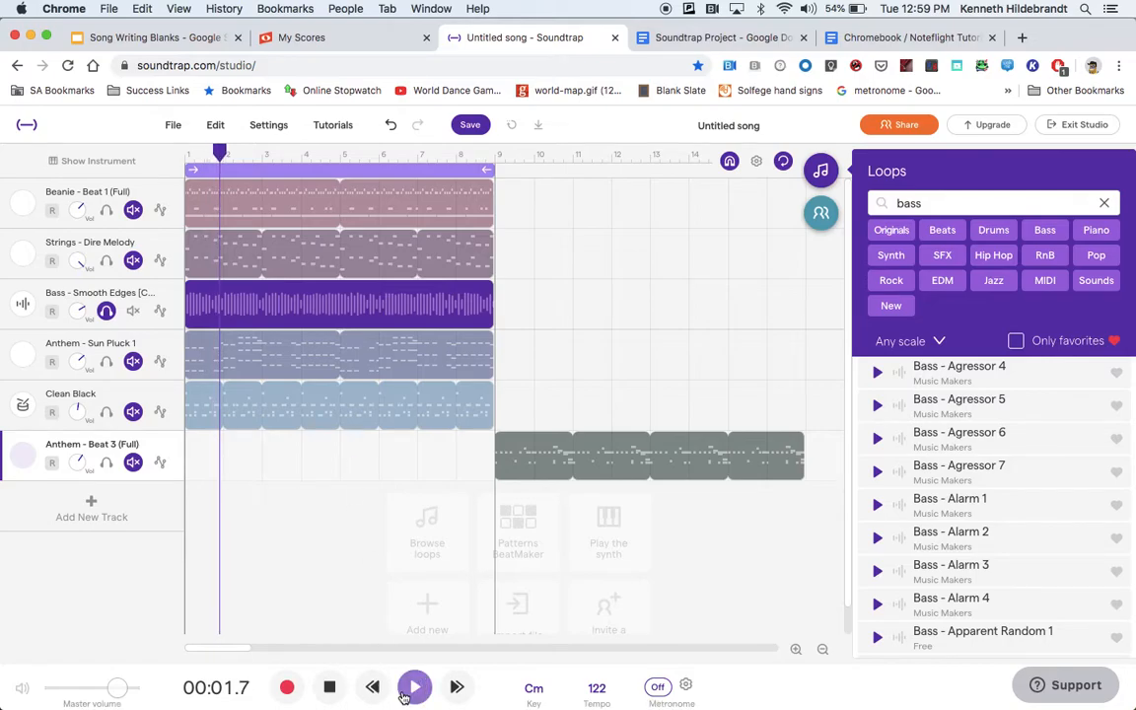
pyautogui.click(338, 689)
pyautogui.moveTo(264, 156); pyautogui.dragTo(495, 157)
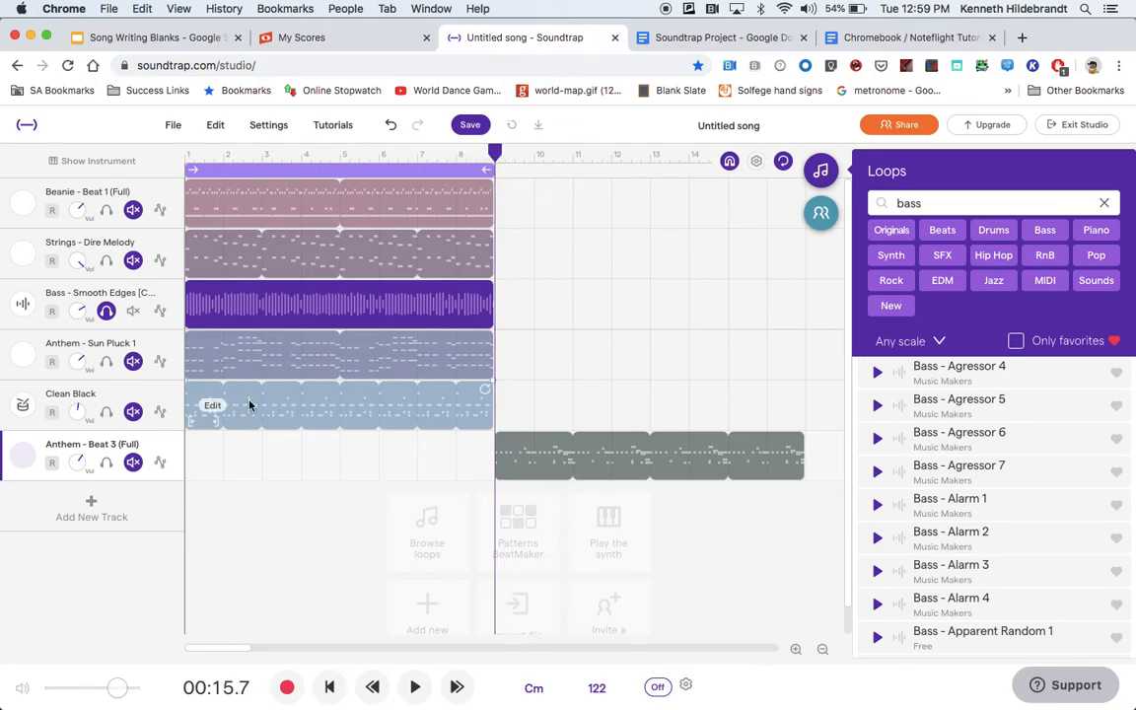
pyautogui.click(106, 311)
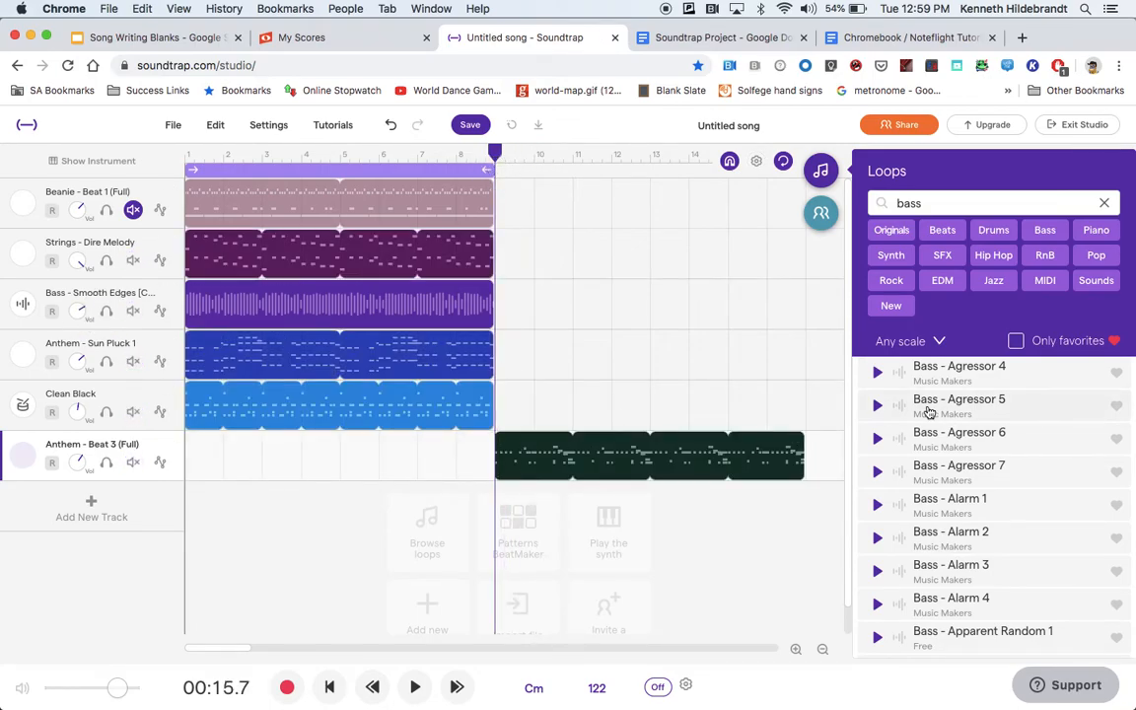
# Preview the Bass - Ark and Bass - Baby Gorilla Bone loops and look further through the bass loops.
pyautogui.scroll(-8, 928, 413)
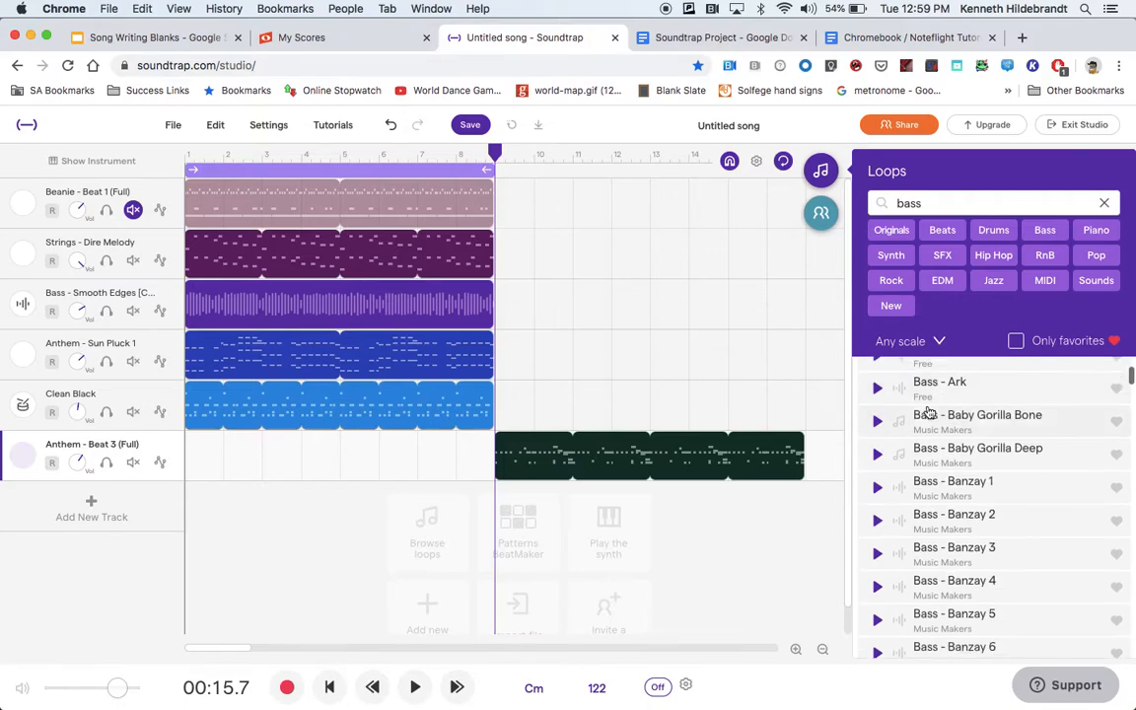
pyautogui.scroll(1, 928, 413)
pyautogui.click(879, 422)
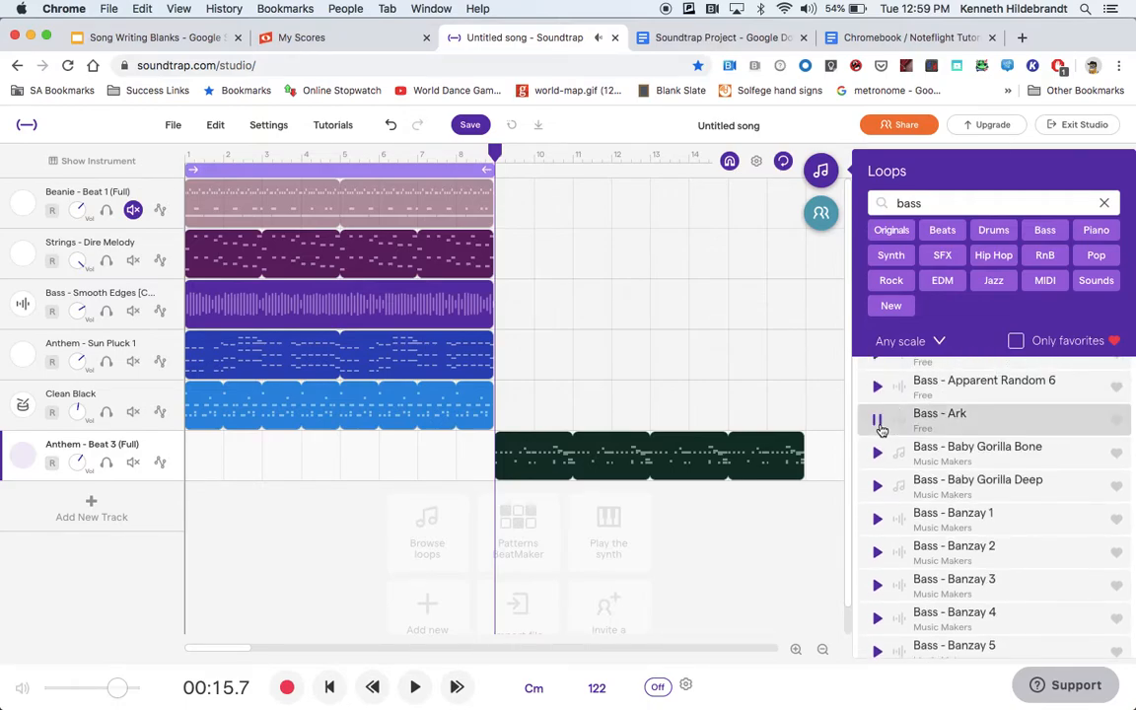
pyautogui.click(878, 453)
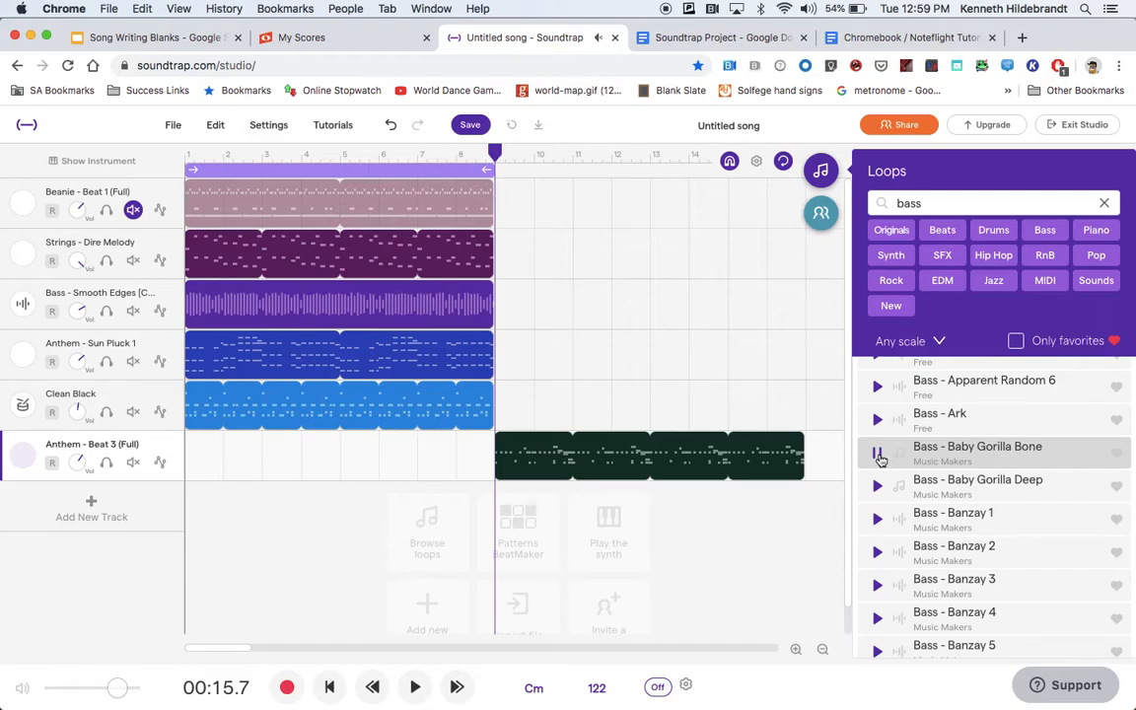
pyautogui.scroll(-10, 881, 460)
pyautogui.scroll(-3, 880, 460)
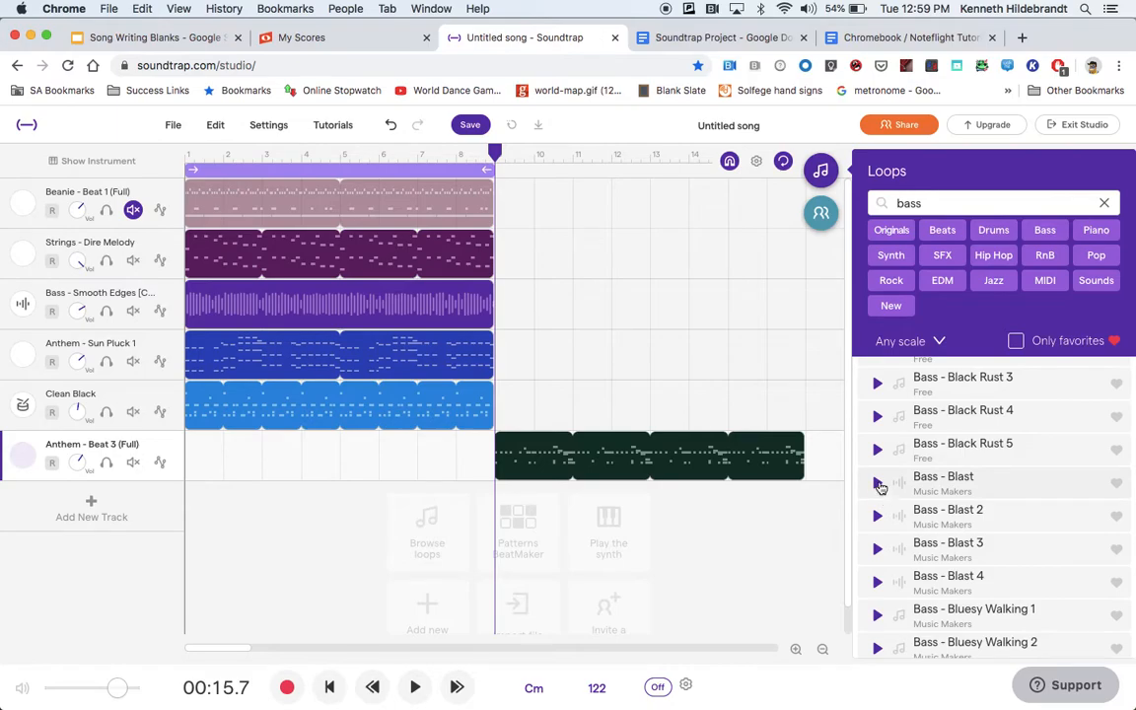
pyautogui.scroll(-4, 881, 486)
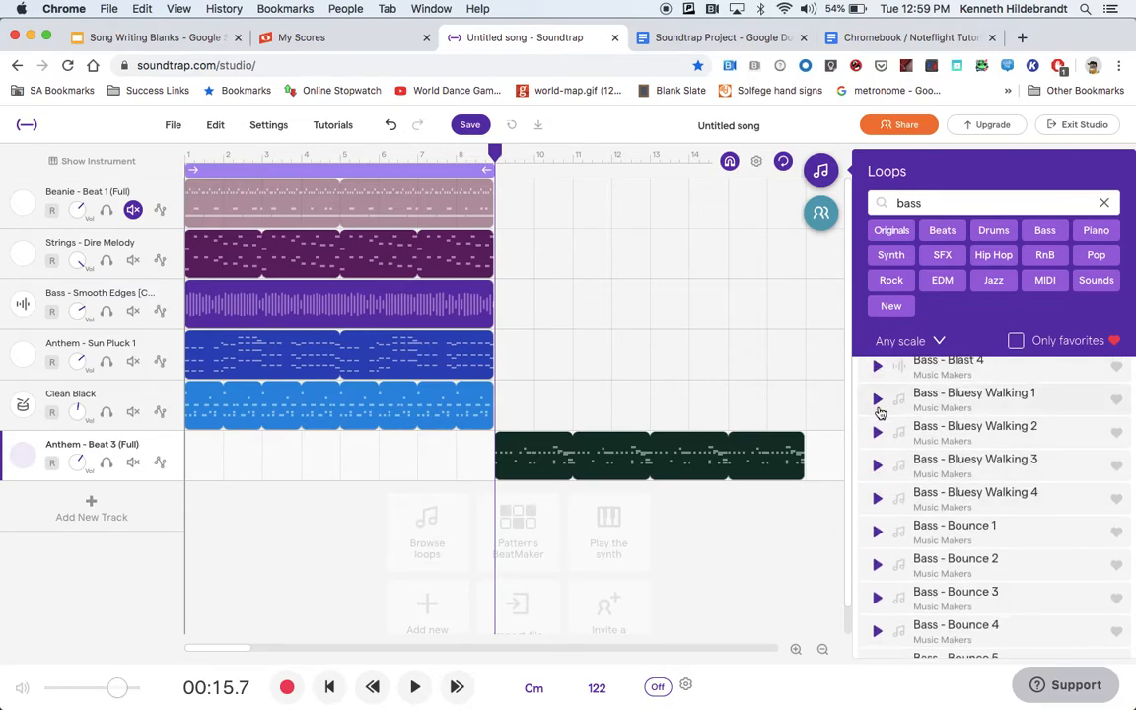
# Preview the loops Bass - Bluesy Walking 1 through 4 and add Bluesy Walking 1 as a new track.
pyautogui.click(878, 400)
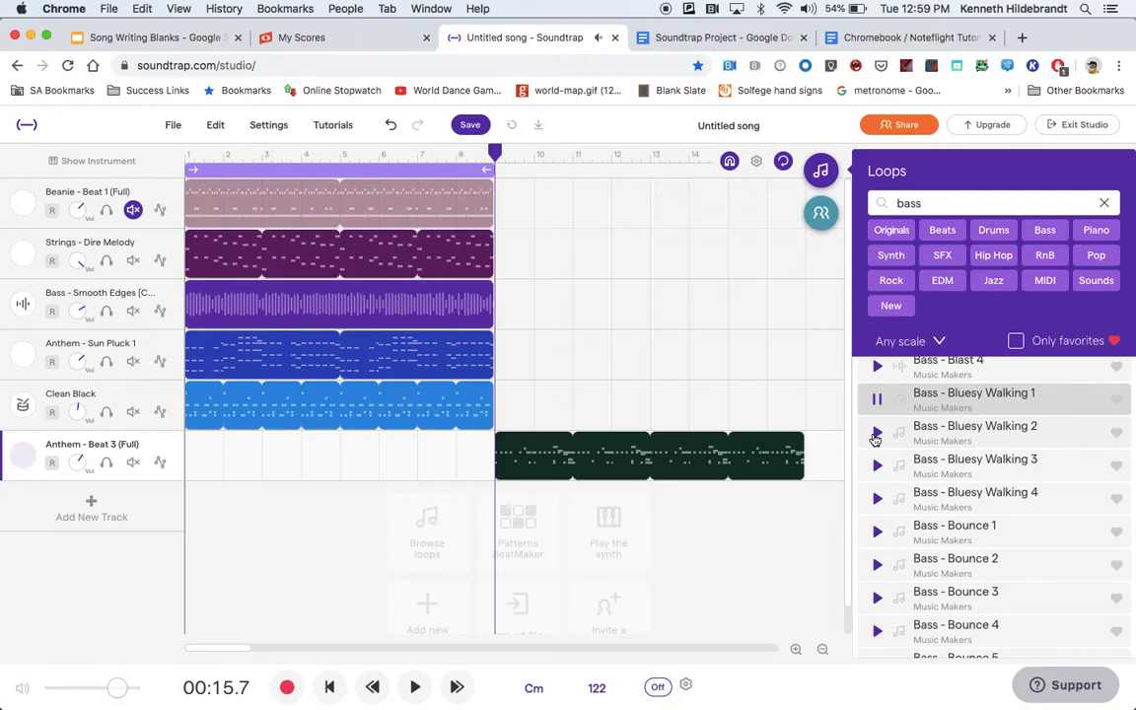
pyautogui.click(877, 434)
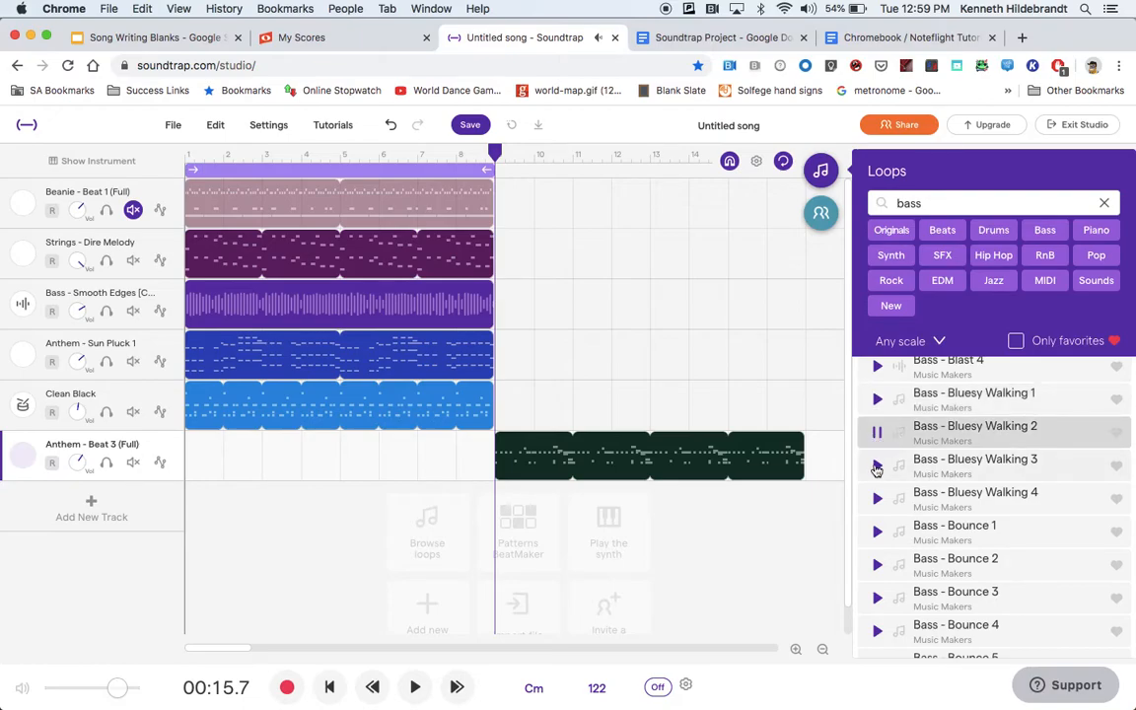
pyautogui.click(877, 467)
pyautogui.click(878, 500)
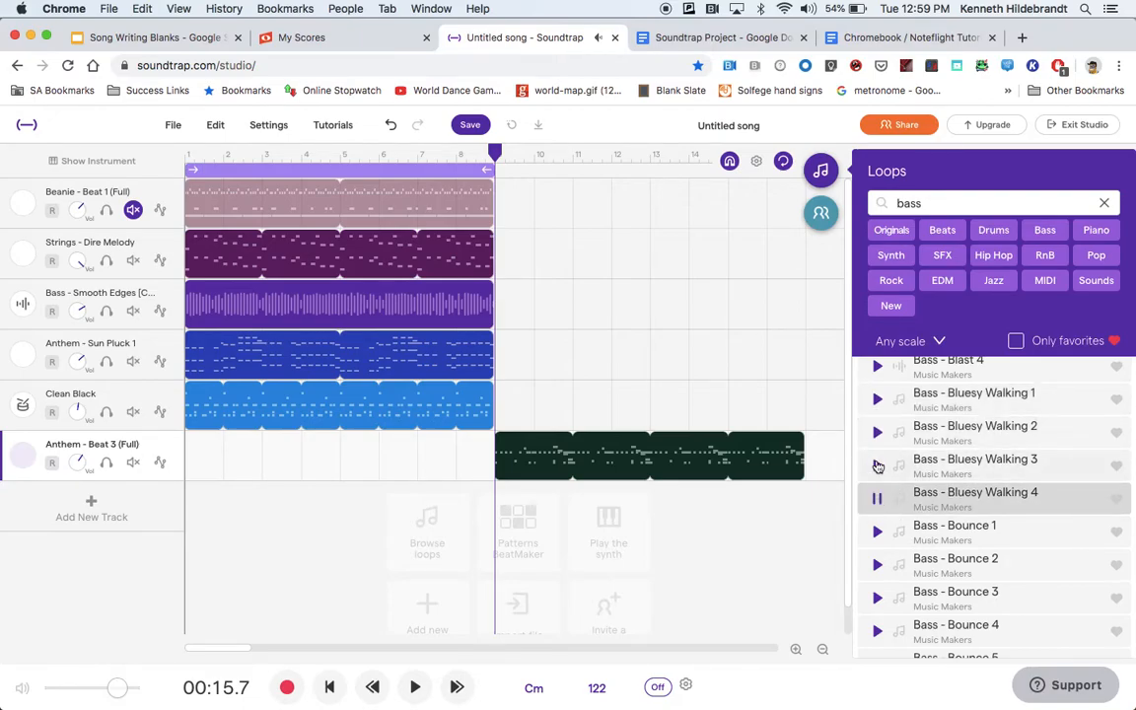
pyautogui.doubleClick(948, 398)
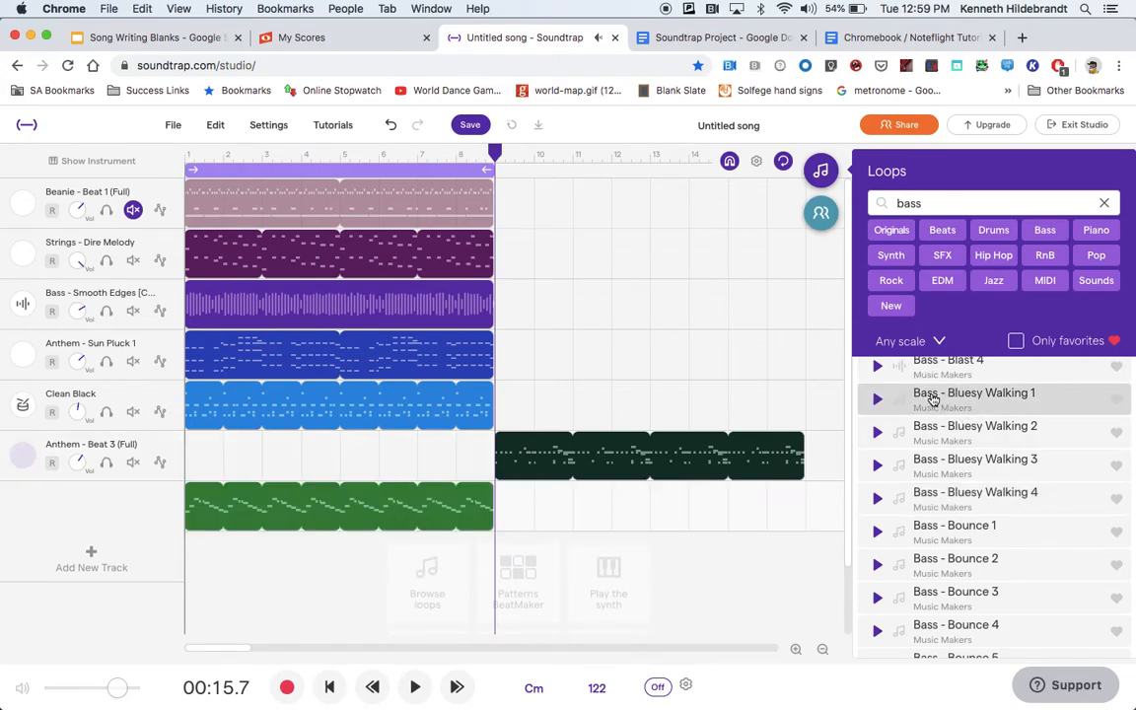
# Move the Bass - Bluesy Walking 1 region so it starts at measure 9 and turn off looped playback of measures 1 to 8.
pyautogui.moveTo(289, 502)
pyautogui.moveTo(326, 500); pyautogui.dragTo(631, 525)
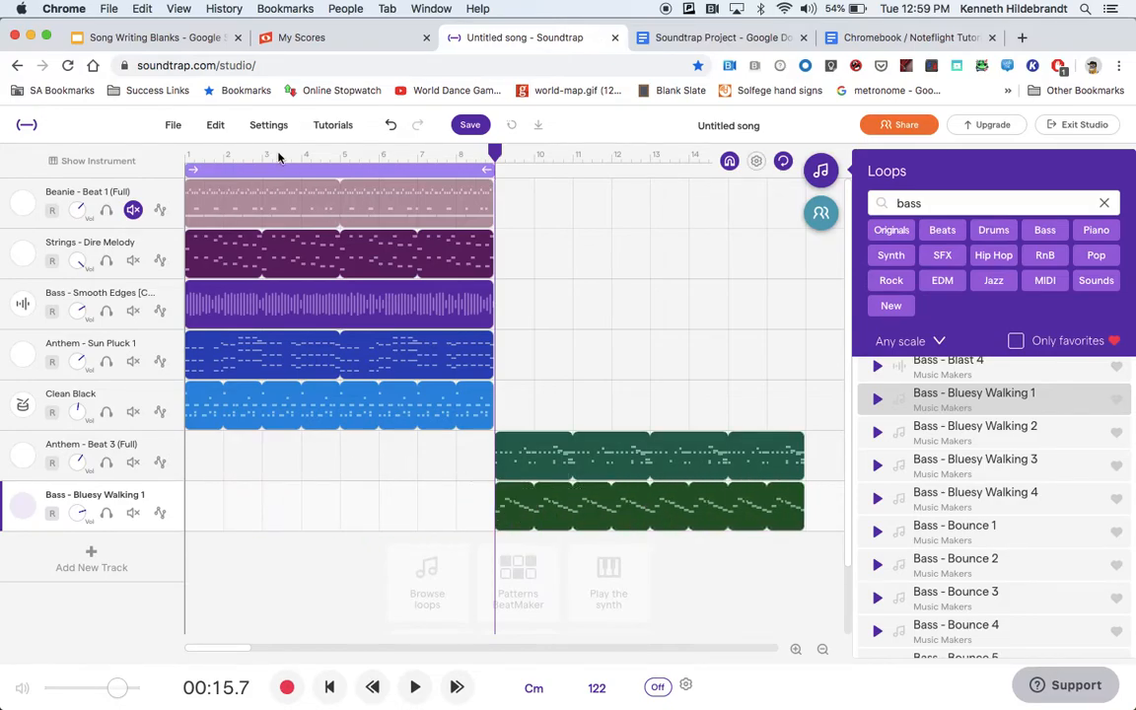
pyautogui.click(290, 172)
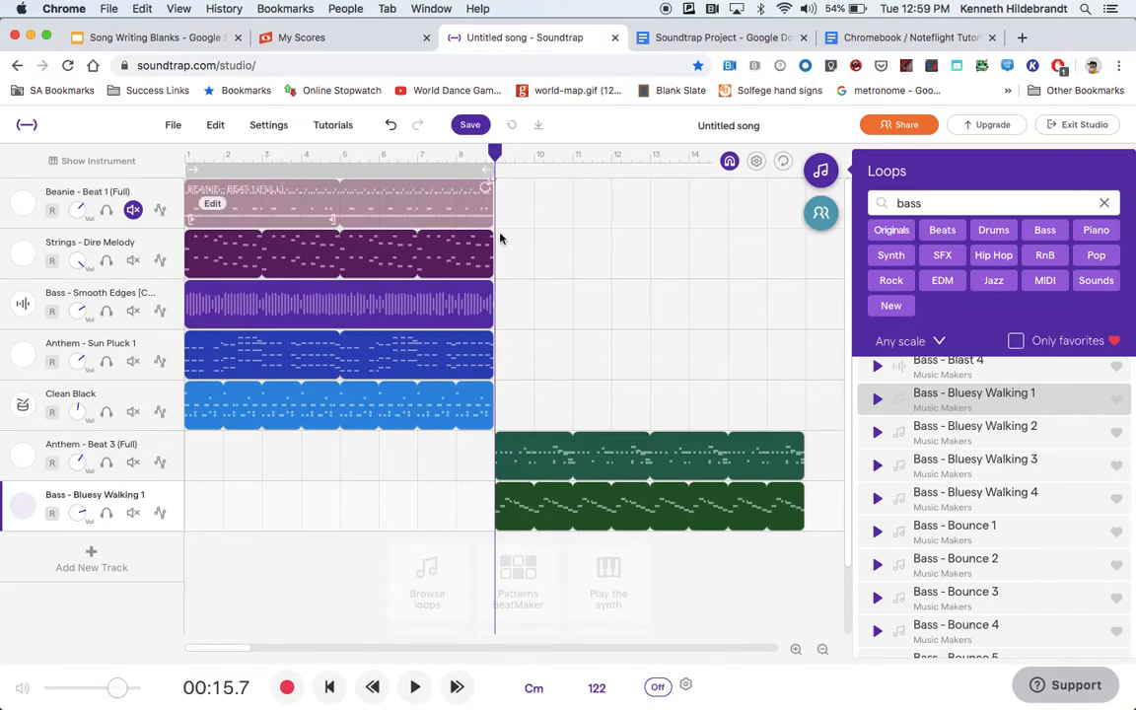
# Play the drum and bass section from measure 9, close the loop browser, and return the playhead to measure 9.
pyautogui.click(415, 688)
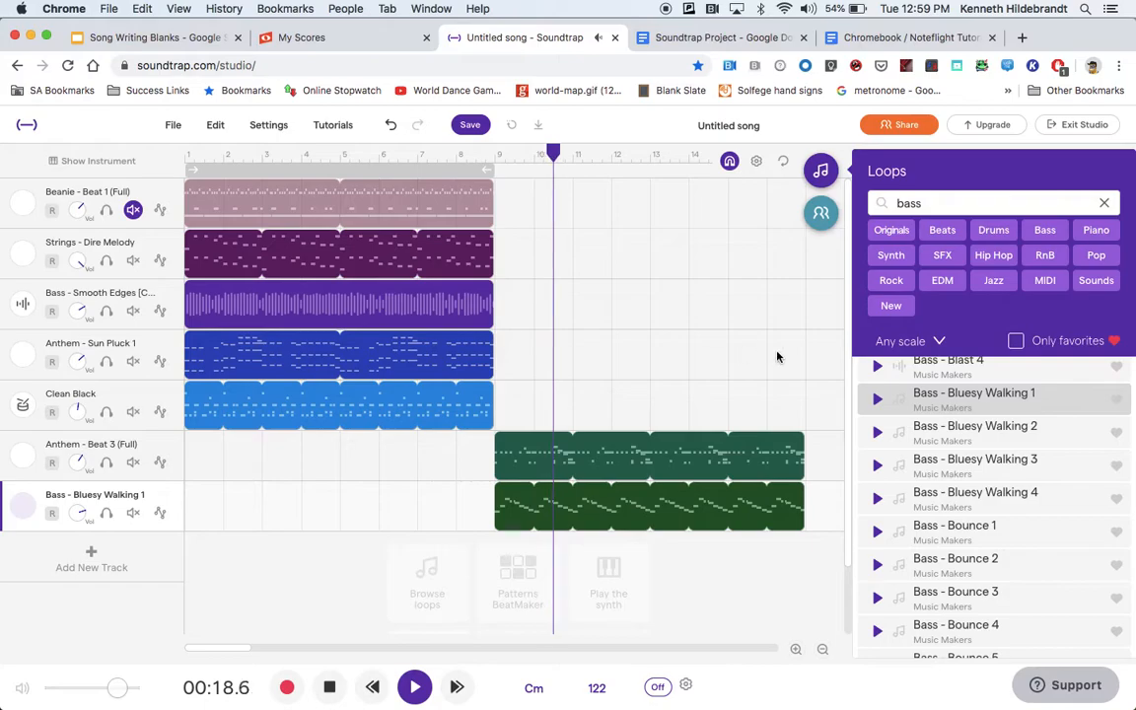
pyautogui.click(815, 169)
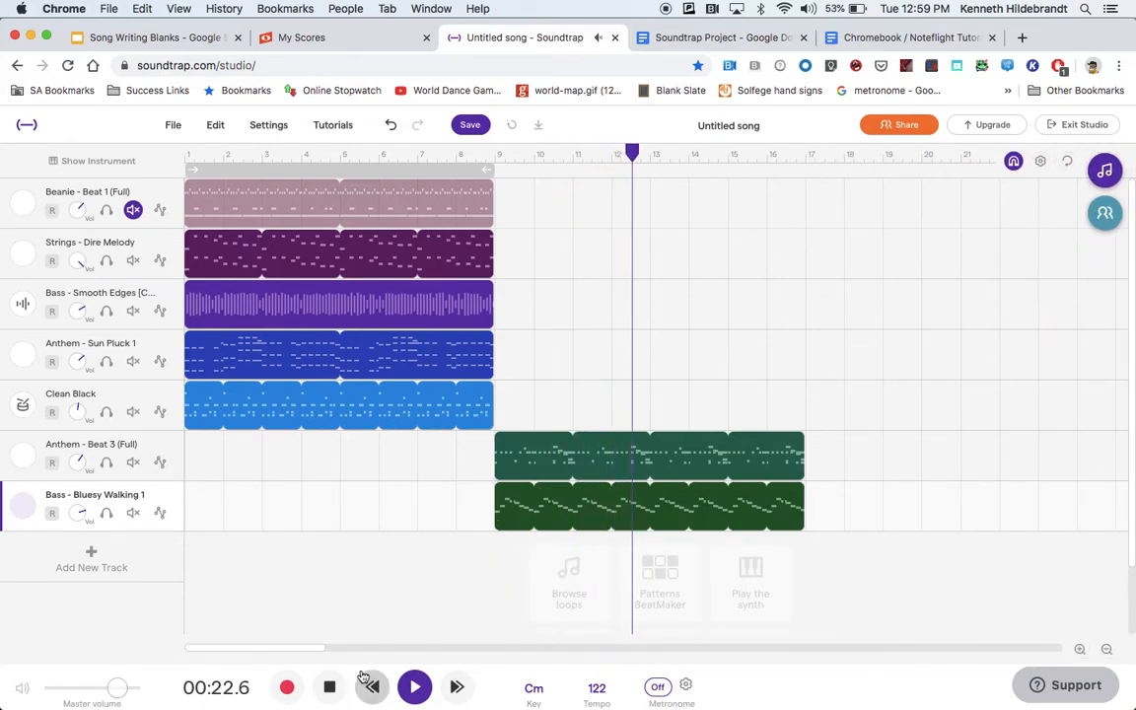
pyautogui.click(329, 686)
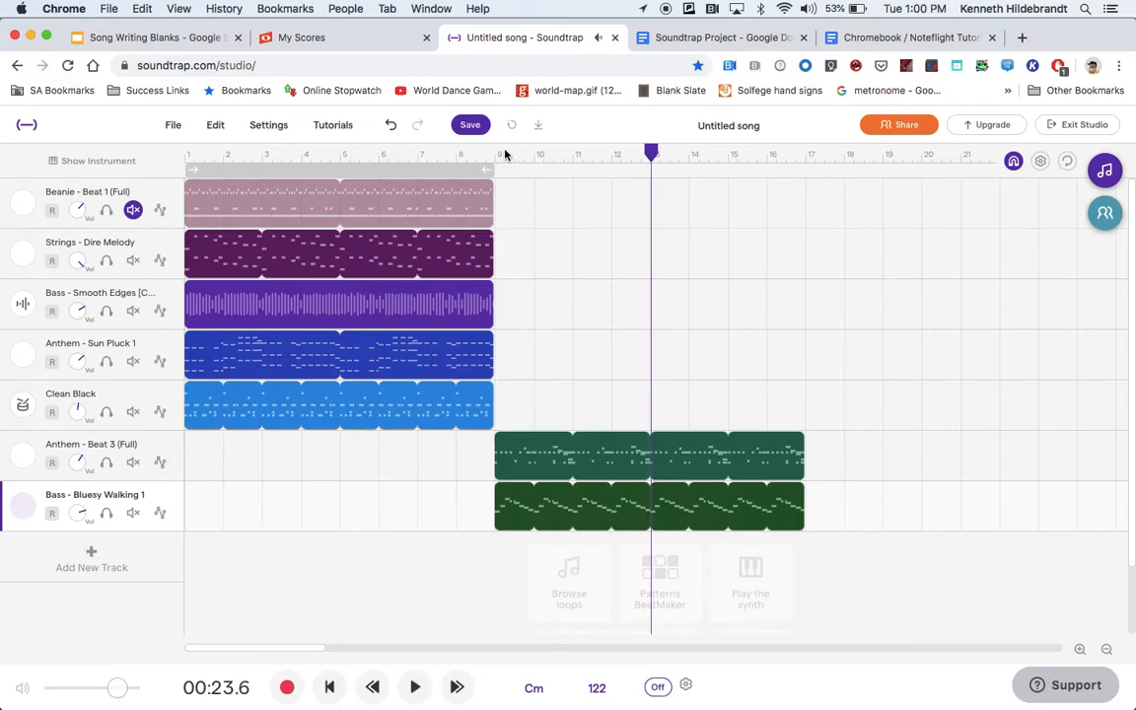
pyautogui.moveTo(651, 152); pyautogui.dragTo(496, 154)
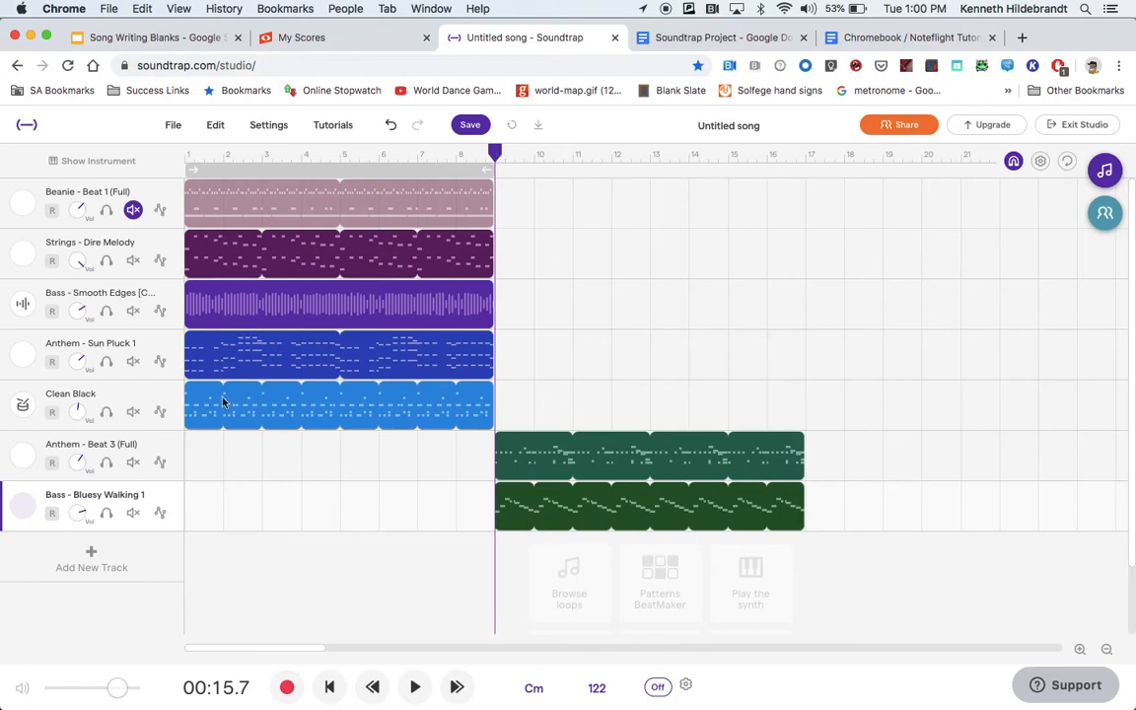
# Reopen the loop browser, search for "melody" loops and preview Synth - Melody 1.
pyautogui.click(1105, 171)
pyautogui.doubleClick(925, 205)
pyautogui.press('BackSpace')
pyautogui.write('melody')
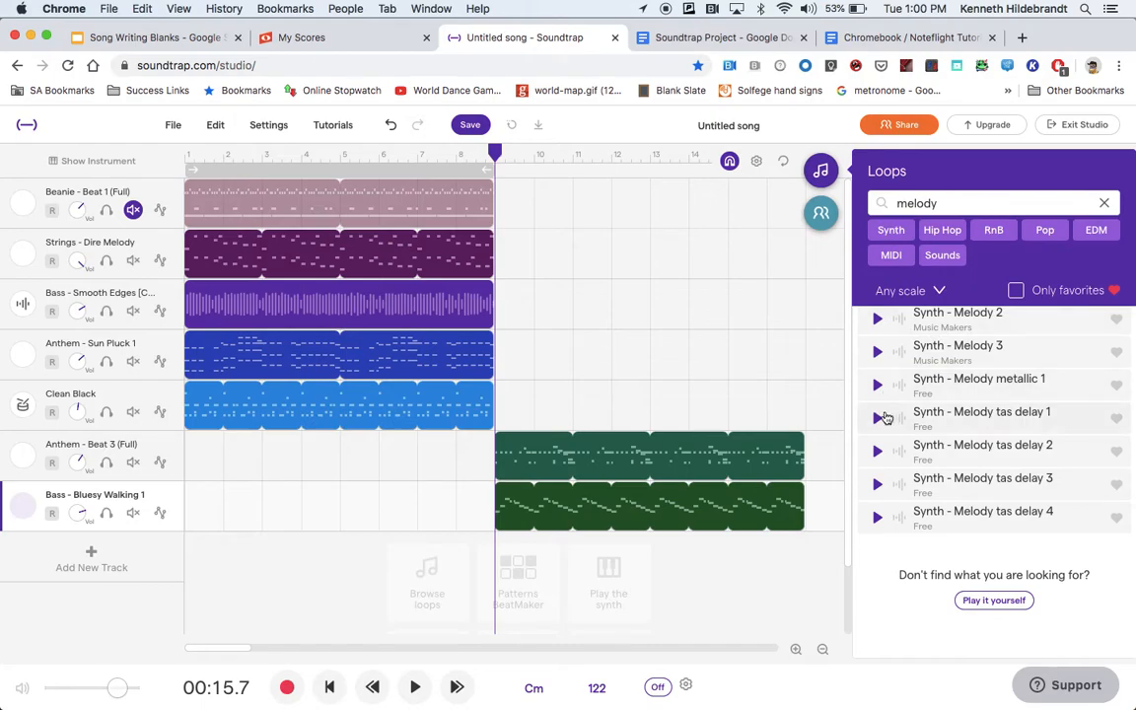
pyautogui.scroll(2, 880, 370)
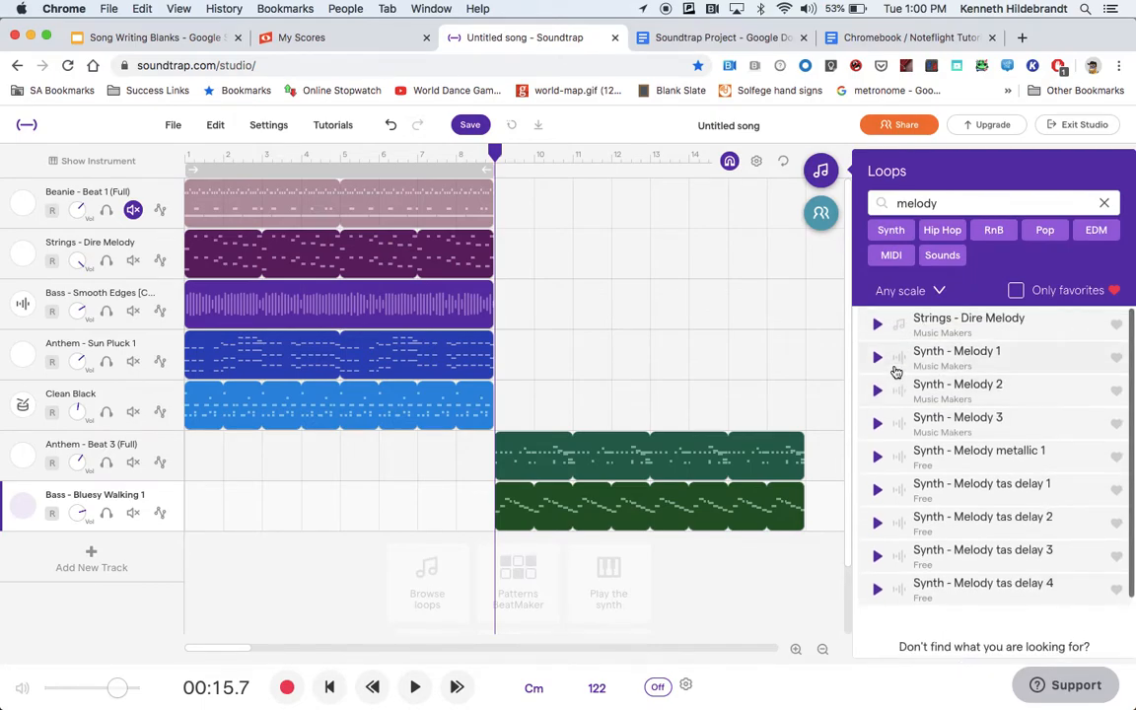
pyautogui.click(878, 358)
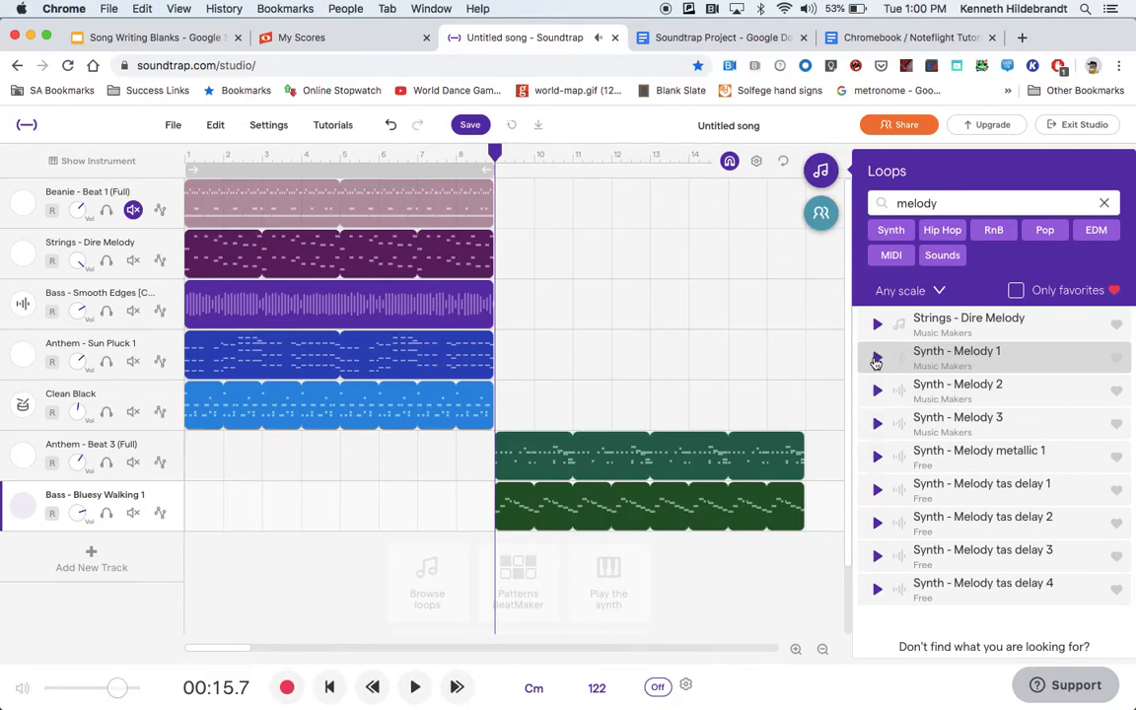
# Replace the loop search with "trumpet" and preview the loops Horns - Funky 1 Trumpet and Horns - Funky 2 Trumpet.
pyautogui.doubleClick(944, 203)
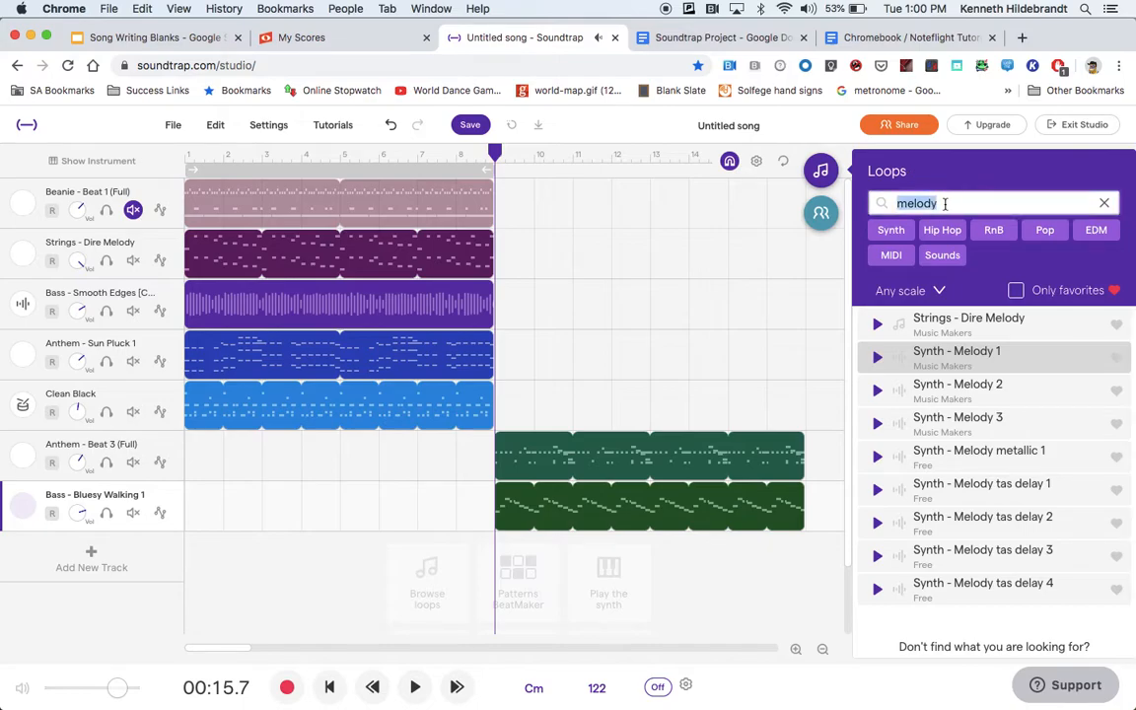
pyautogui.write('trumpet')
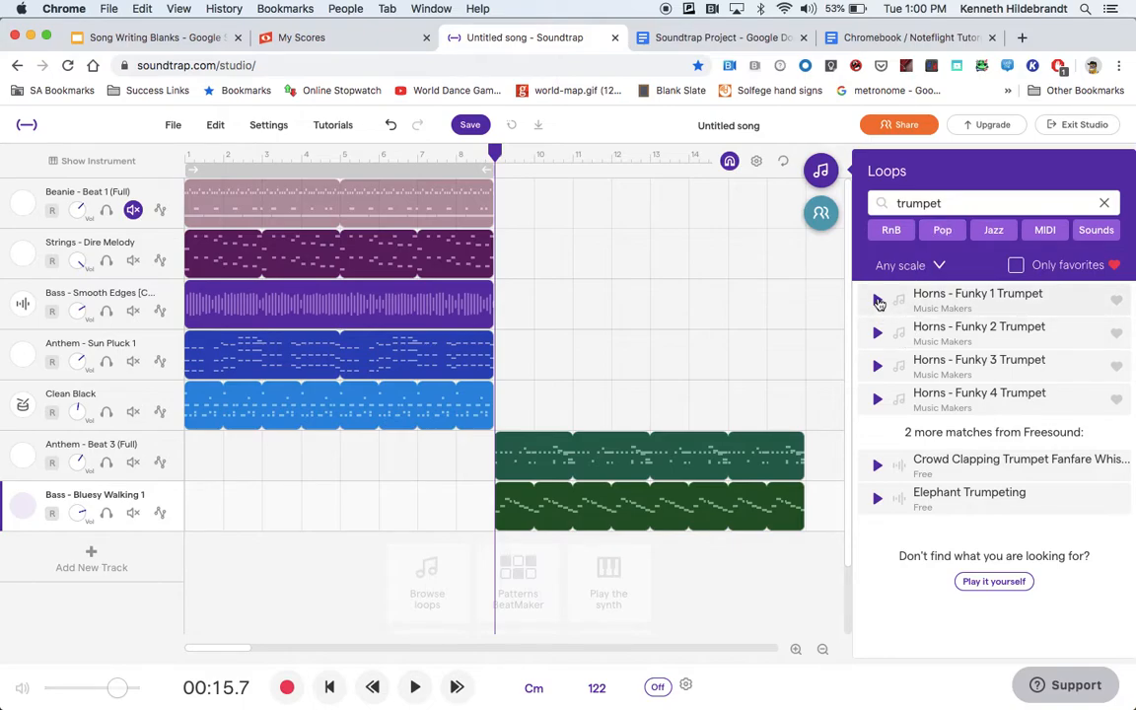
pyautogui.click(877, 301)
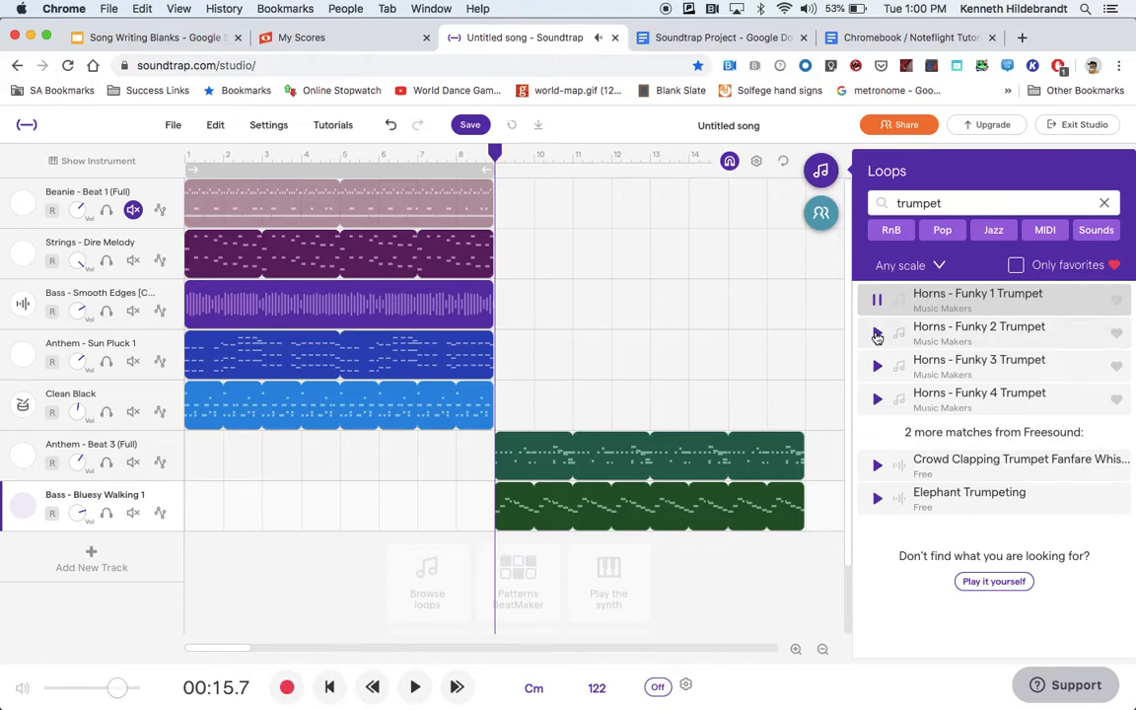
pyautogui.click(877, 335)
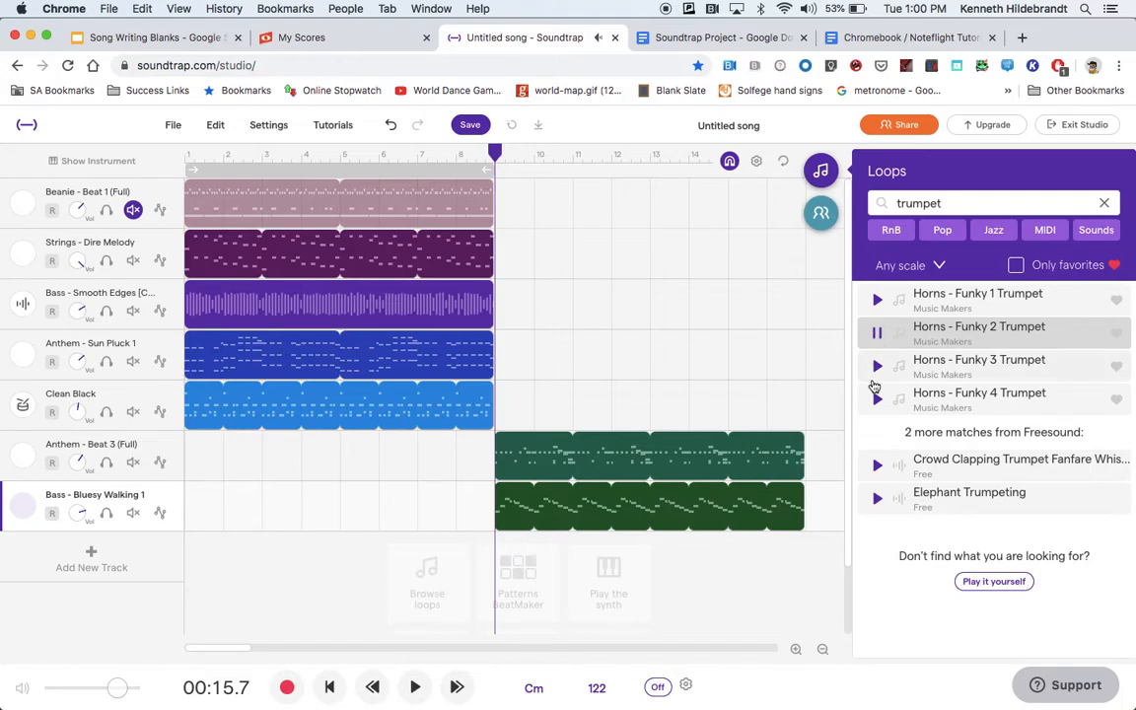
# Add Horns - Funky 2 Trumpet as a new track starting at measure 9, and play the section before returning the playhead to measure 9.
pyautogui.doubleClick(947, 336)
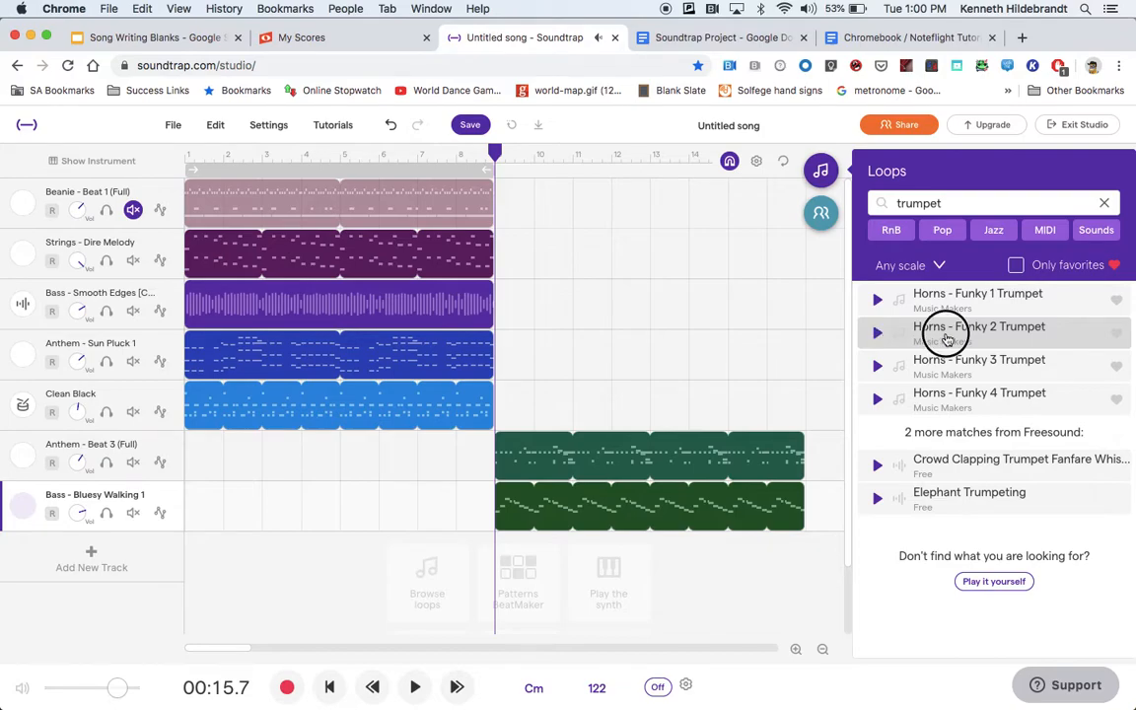
pyautogui.moveTo(319, 550); pyautogui.dragTo(632, 588)
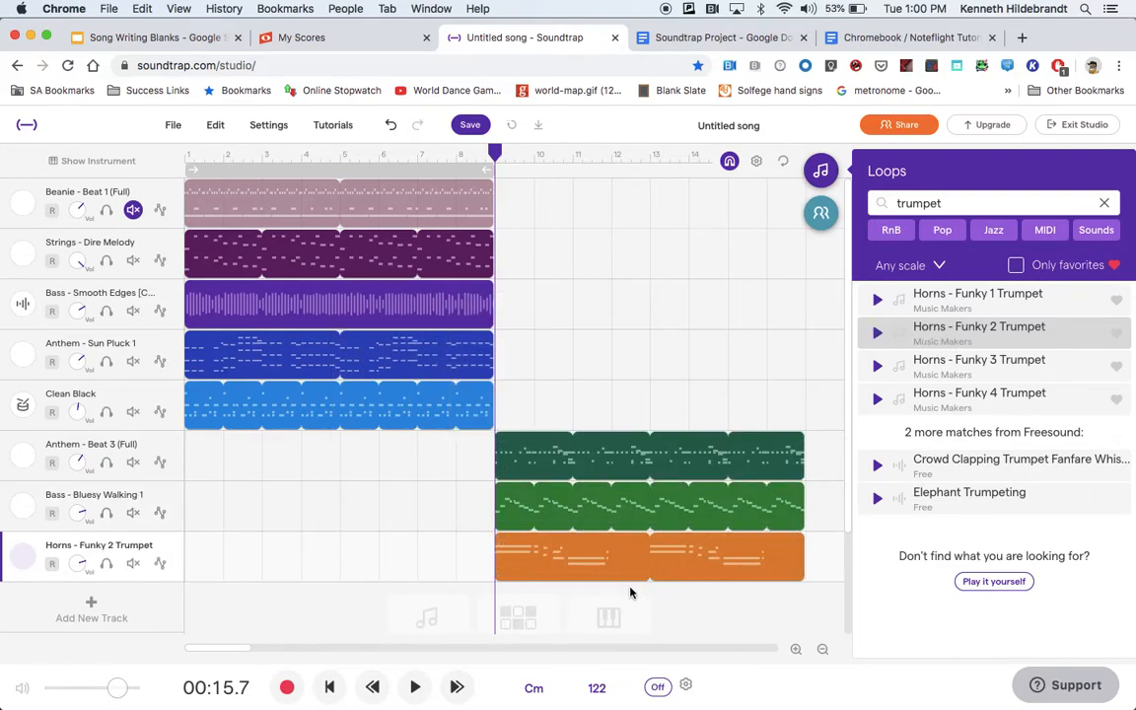
pyautogui.click(412, 687)
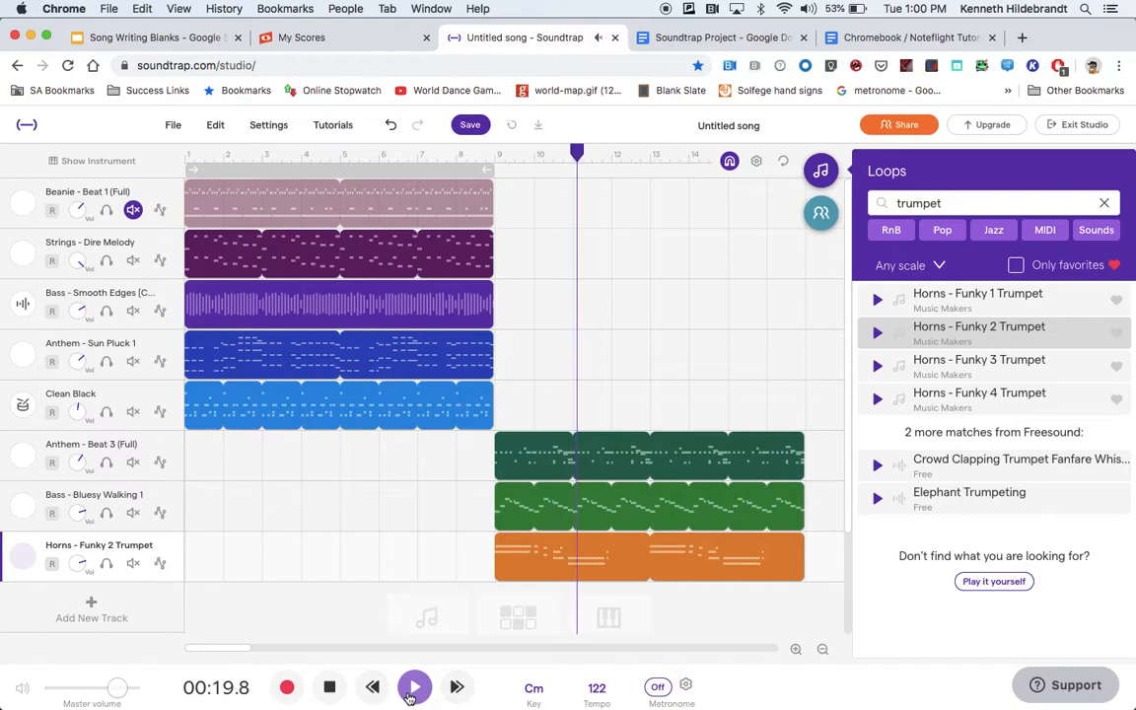
pyautogui.click(329, 687)
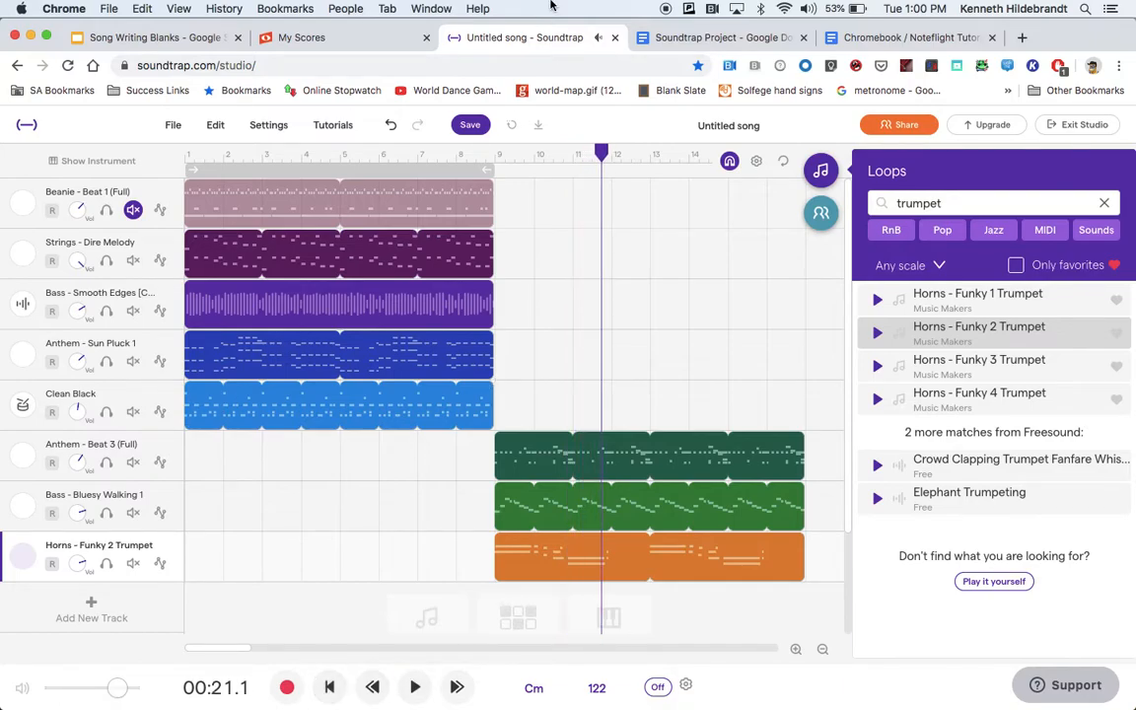
pyautogui.moveTo(602, 156); pyautogui.dragTo(483, 128)
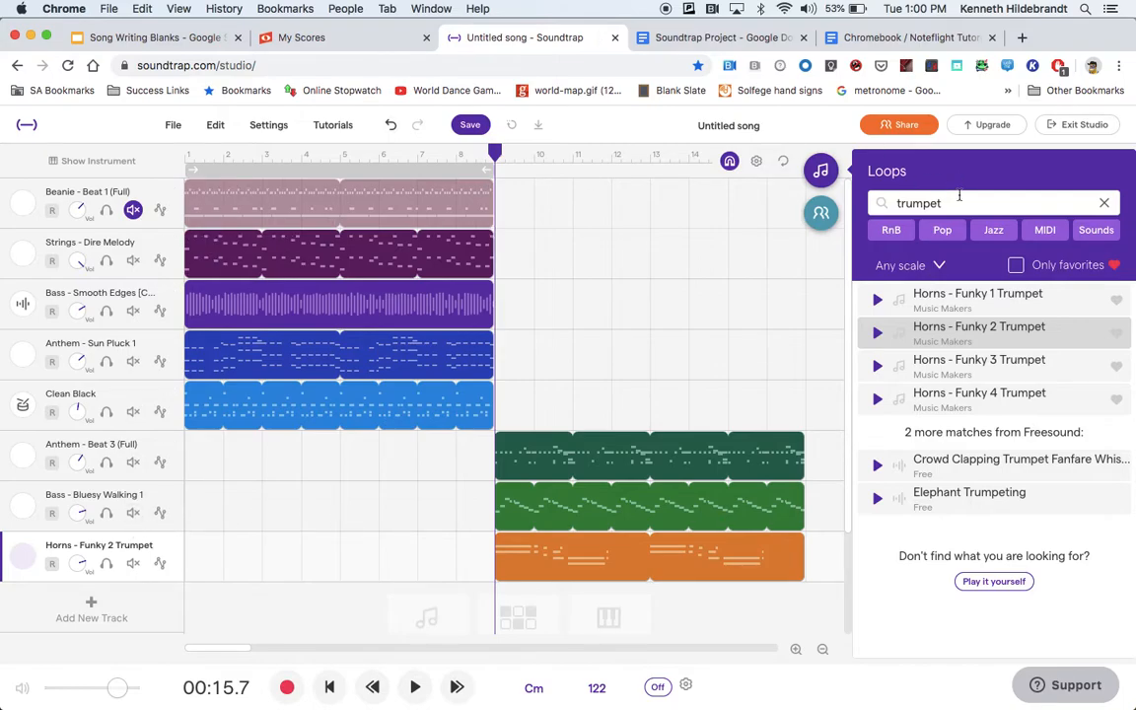
# Replace the loop search with "guitar" and browse down to the acoustic guitar loops.
pyautogui.click(1103, 202)
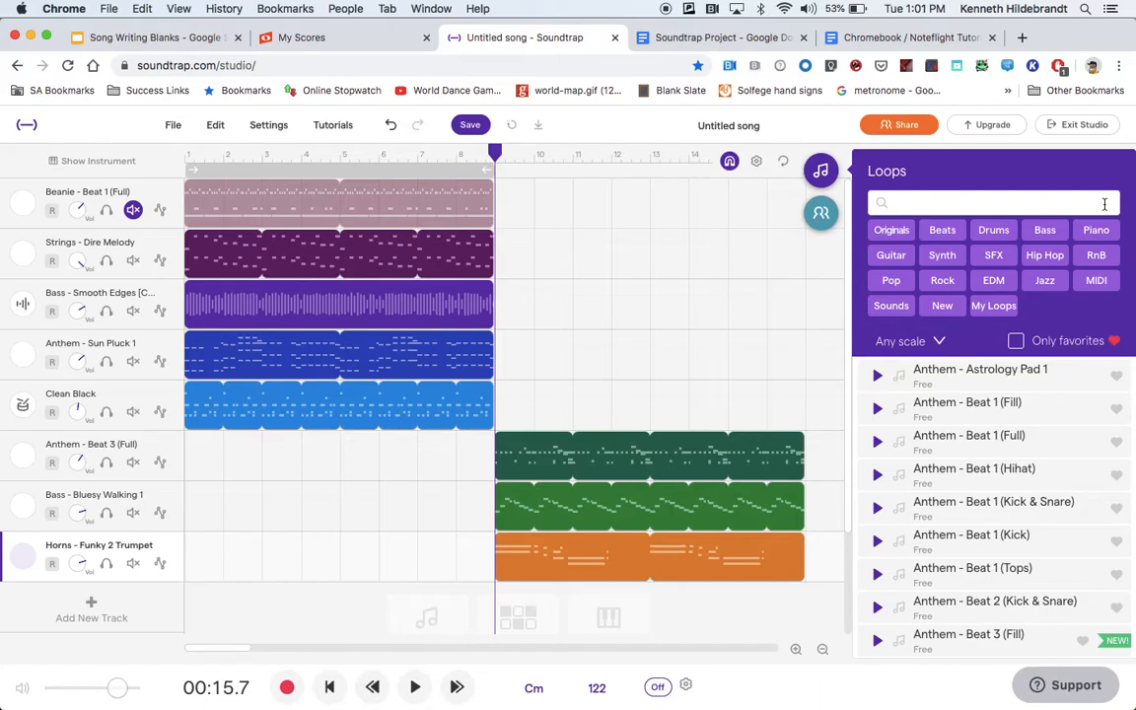
pyautogui.click(928, 204)
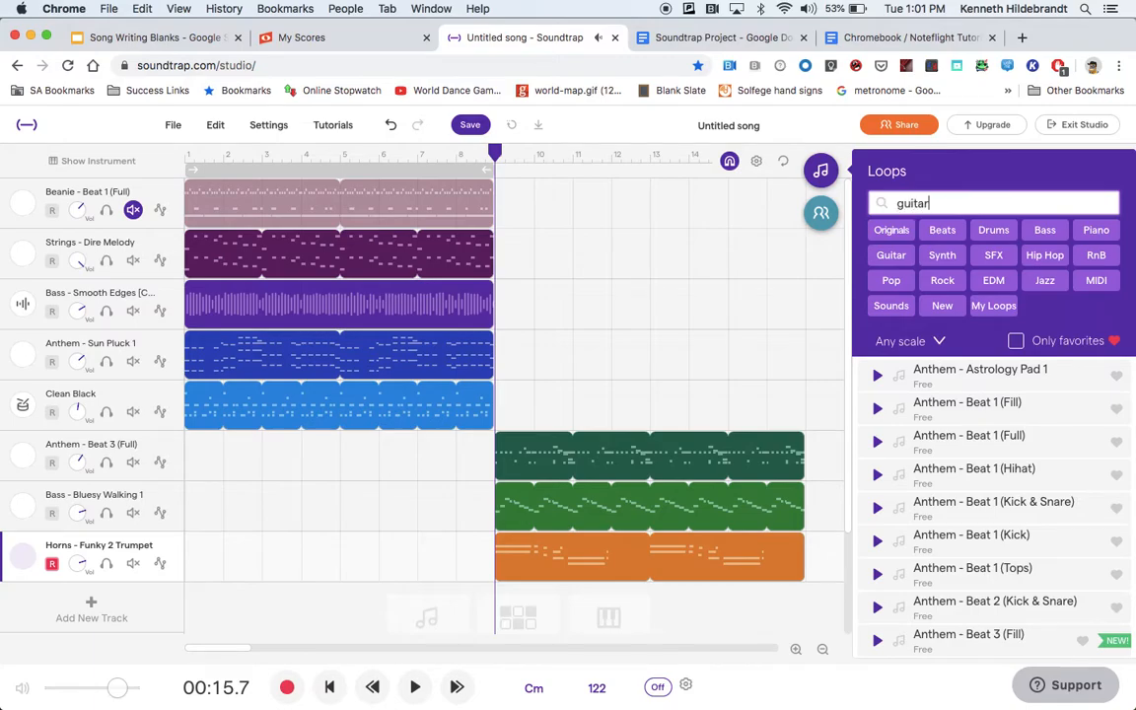
pyautogui.press('Return')
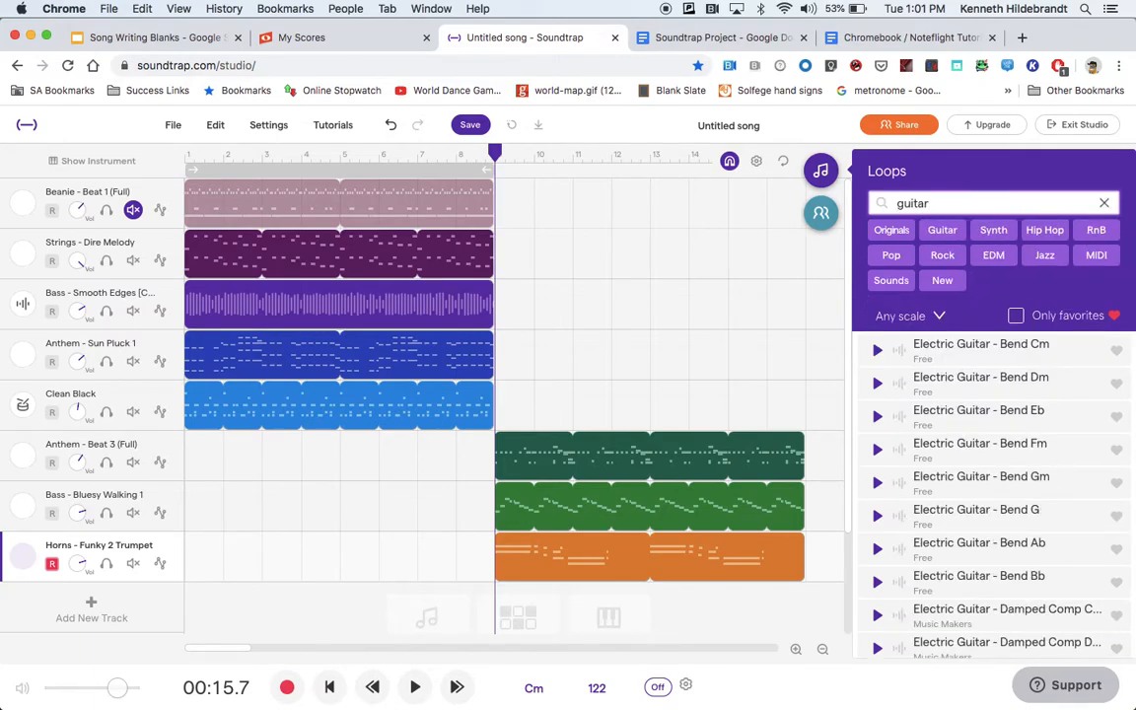
pyautogui.scroll(-10, 950, 507)
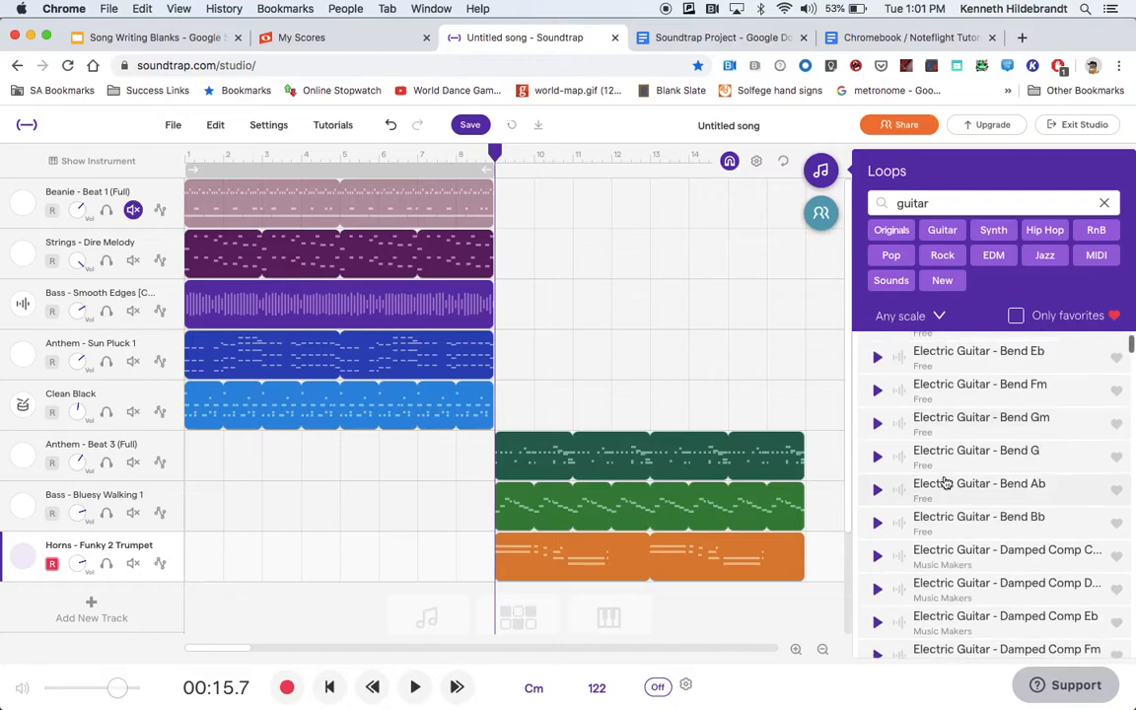
pyautogui.scroll(-8, 945, 483)
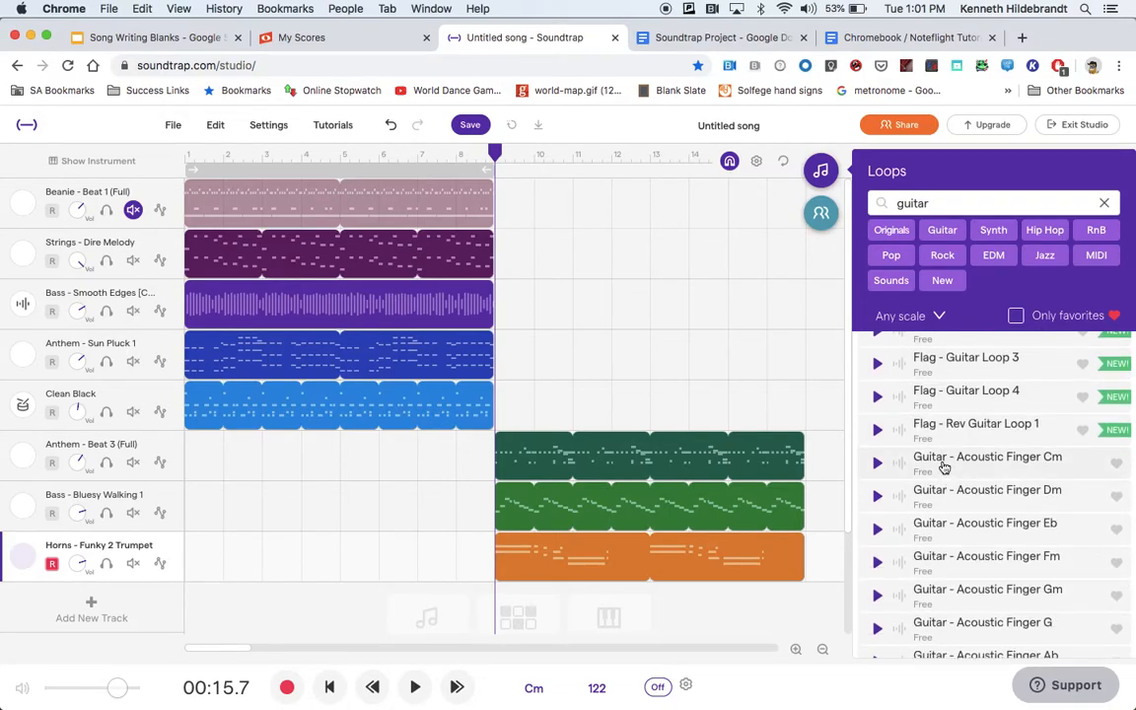
pyautogui.scroll(-3, 944, 467)
pyautogui.scroll(-1, 944, 466)
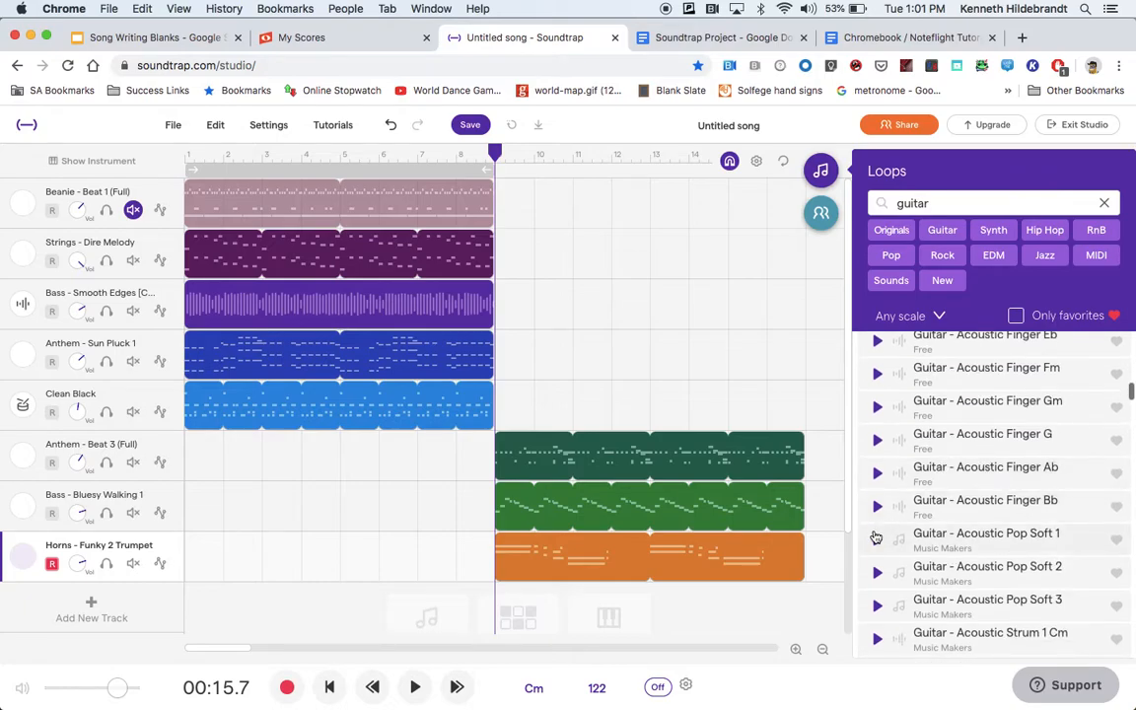
# Preview the loops Guitar - Acoustic Pop Soft 1 through 3 and add Acoustic Pop Soft 3 as a new track at measure 9.
pyautogui.click(878, 541)
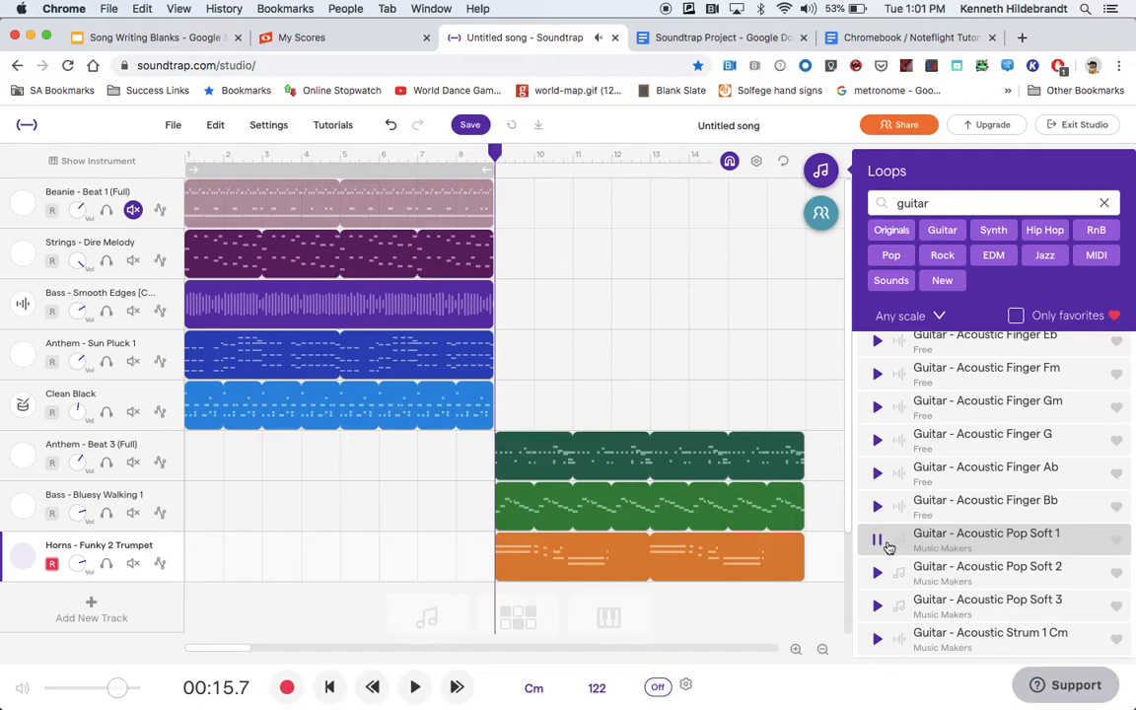
pyautogui.click(877, 574)
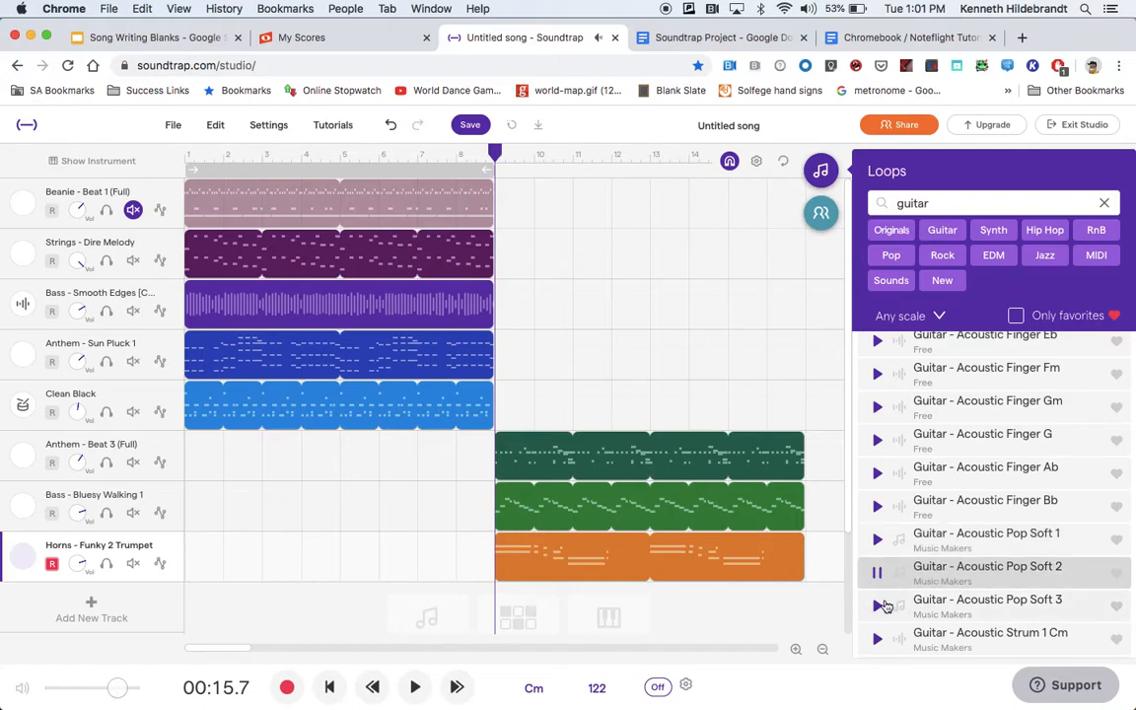
pyautogui.click(877, 605)
pyautogui.scroll(-5, 878, 609)
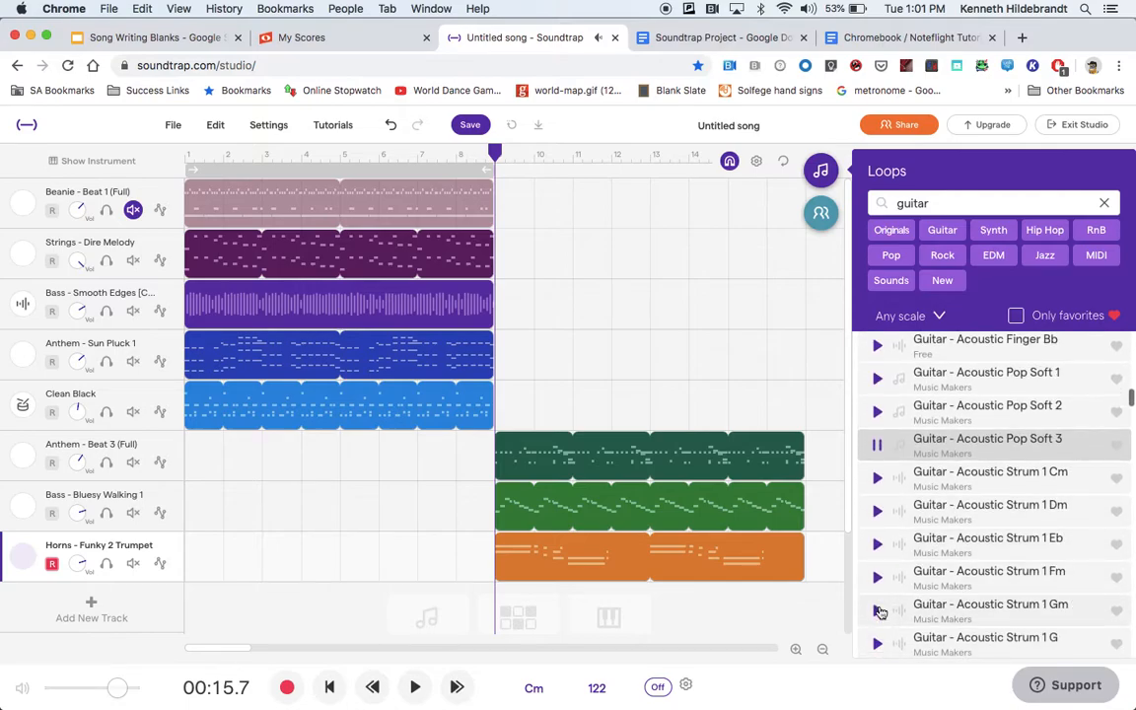
pyautogui.scroll(-5, 878, 607)
pyautogui.scroll(5, 878, 607)
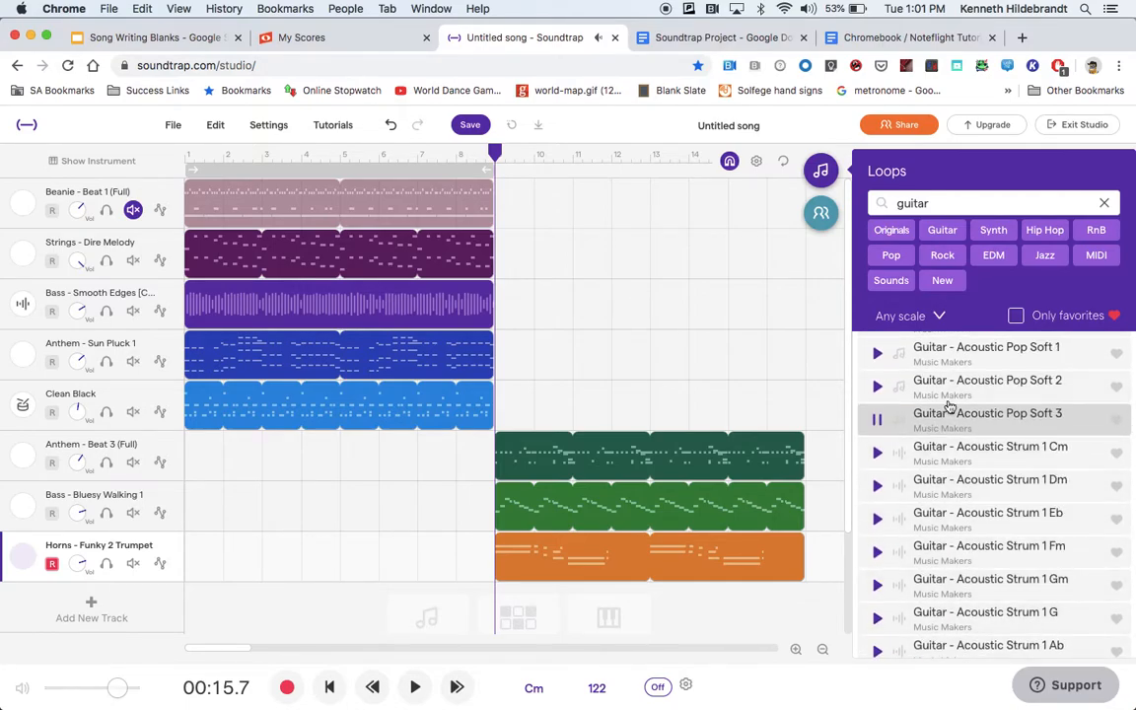
pyautogui.moveTo(937, 426); pyautogui.dragTo(668, 562)
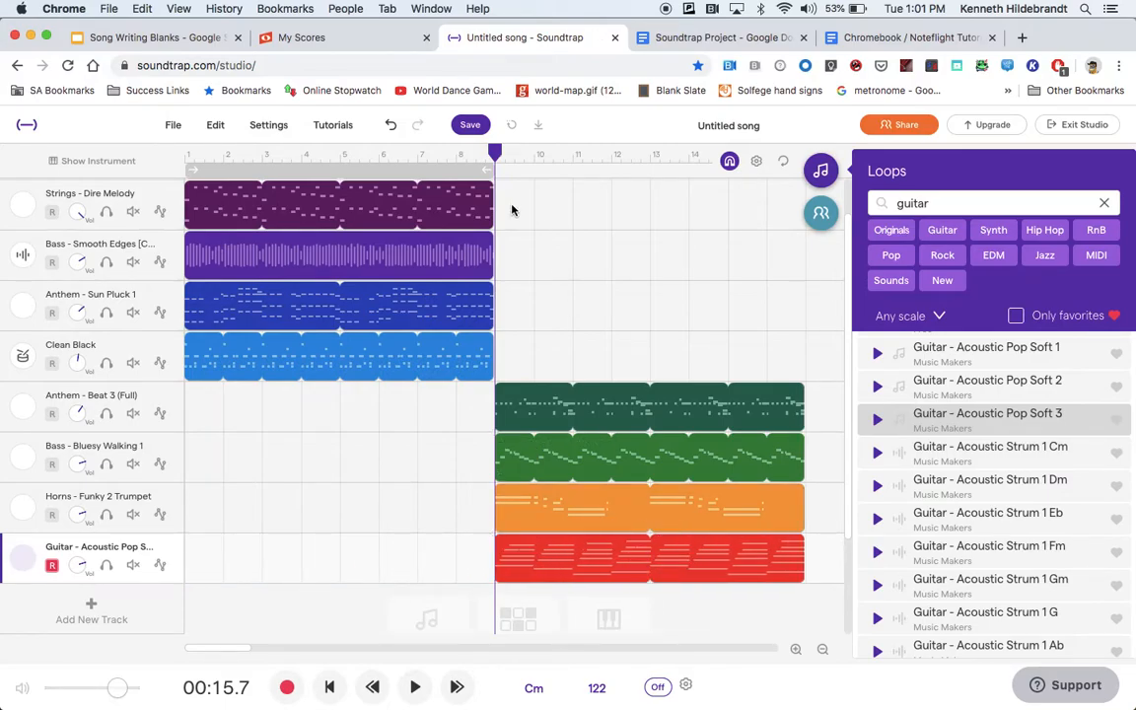
# Play the second section from measure 9 to hear the guitar with the drums, bass and trumpet, then stop playback.
pyautogui.click(415, 685)
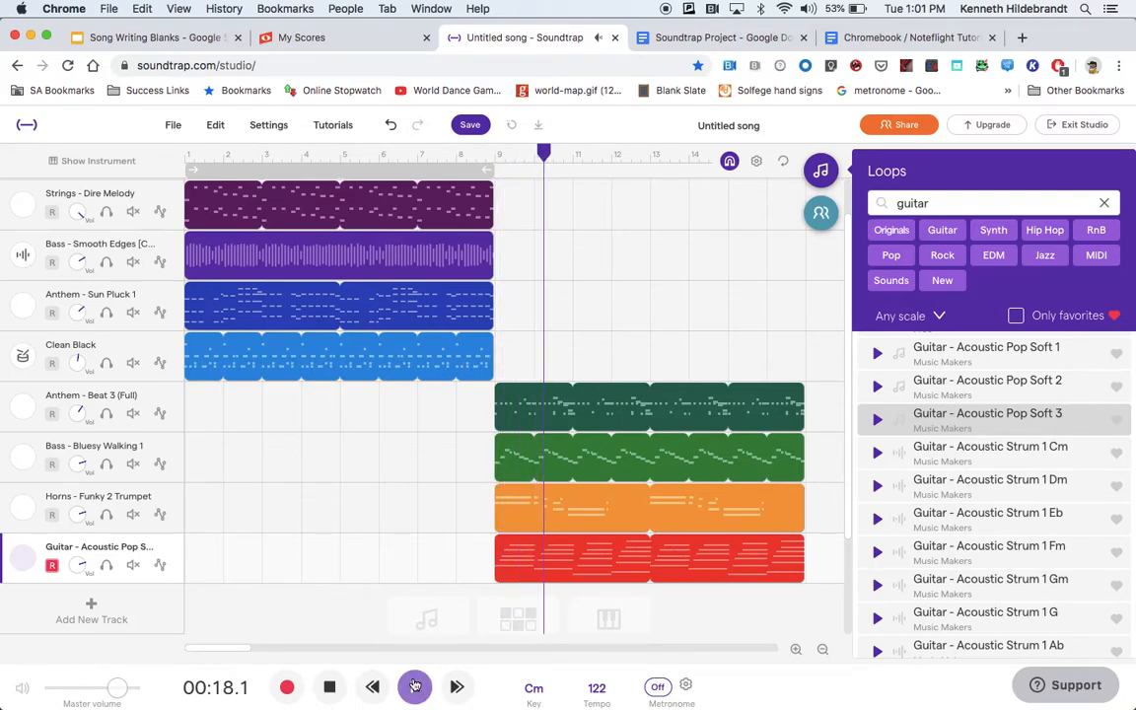
pyautogui.click(331, 699)
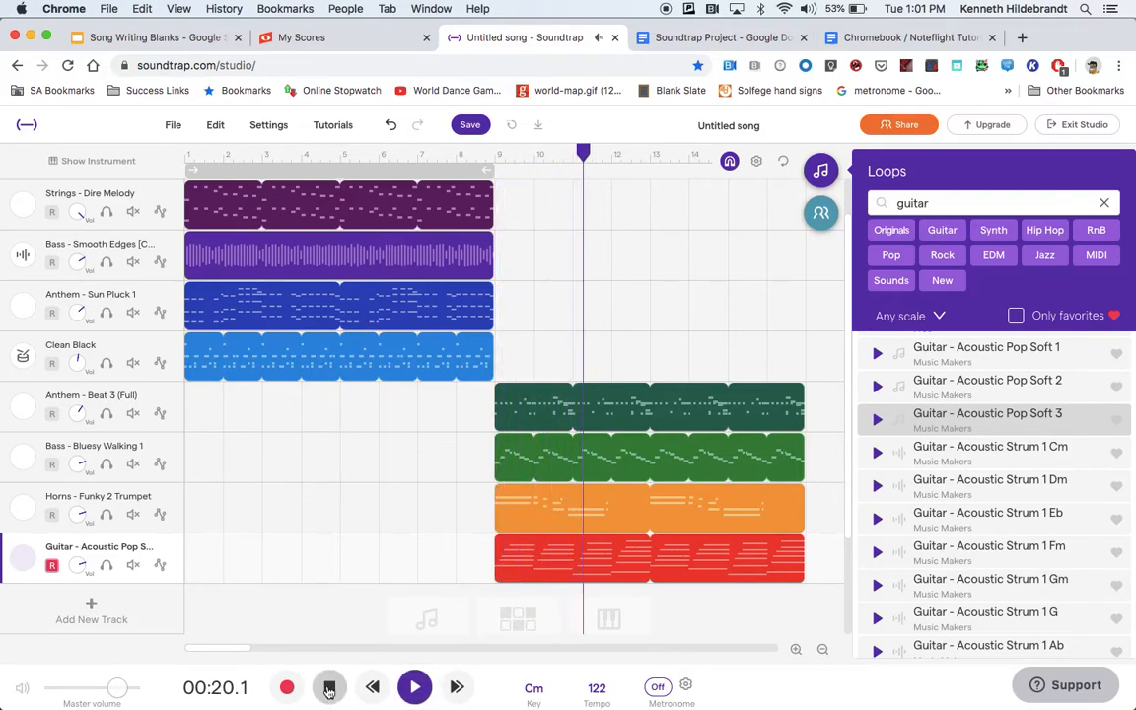
pyautogui.click(329, 689)
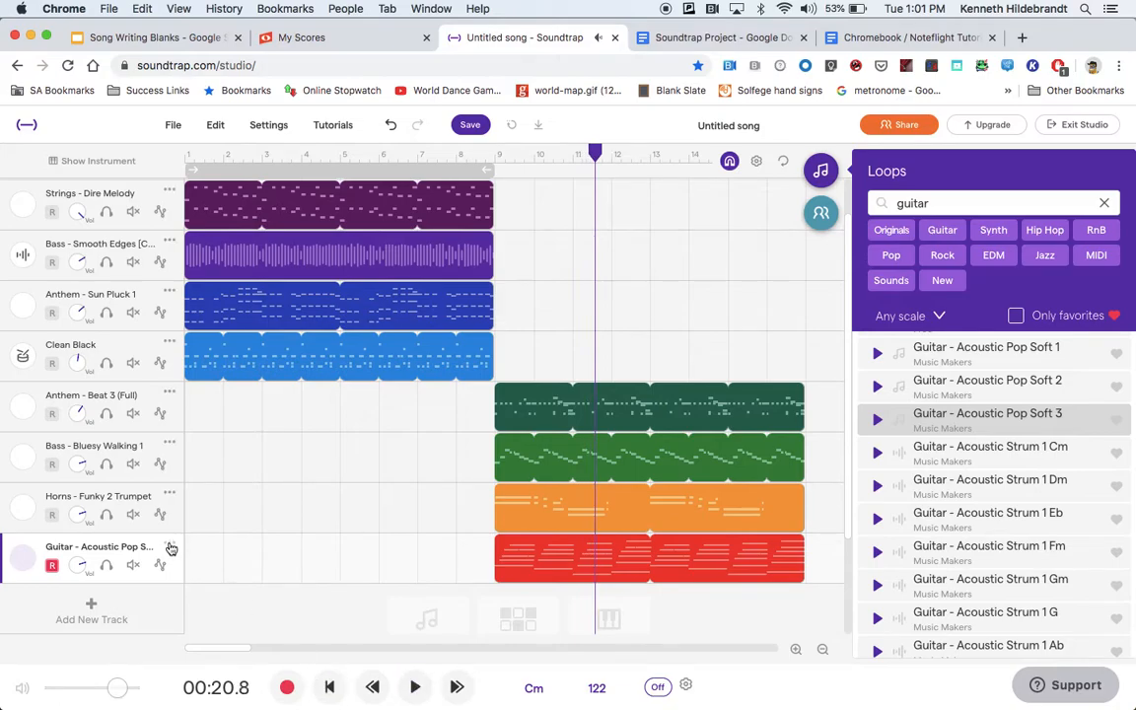
# Delete the Guitar - Acoustic Pop Soft 3 track and undo the deletion.
pyautogui.click(171, 547)
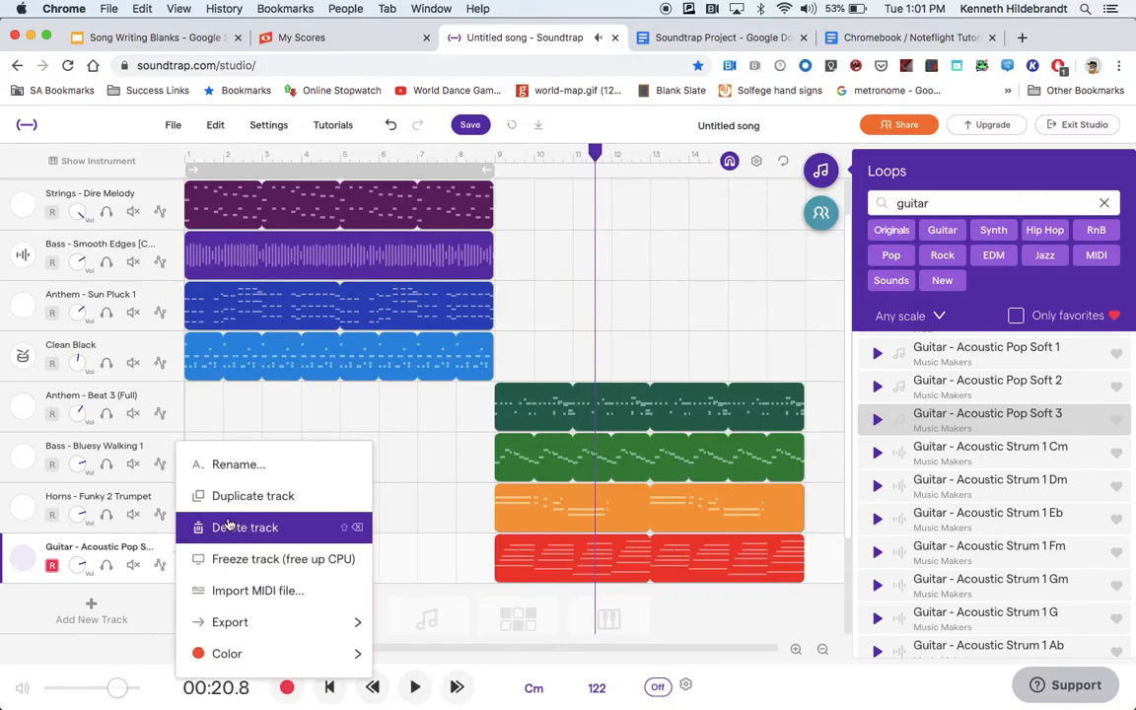
pyautogui.click(229, 526)
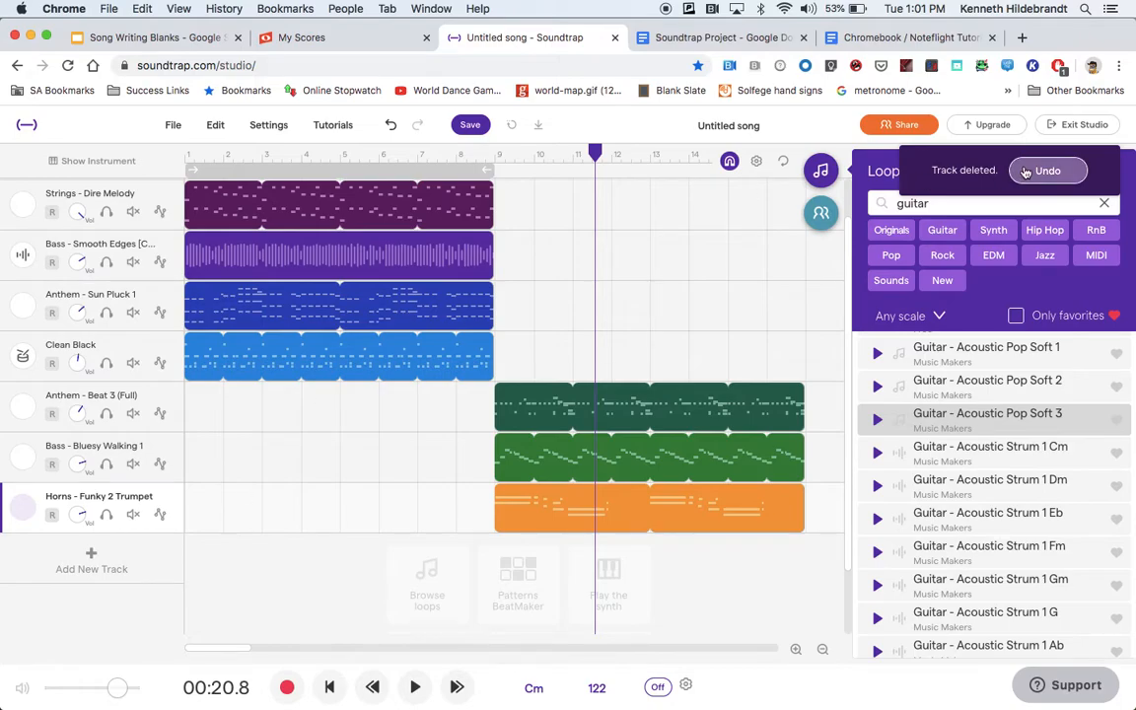
pyautogui.press('super+z')
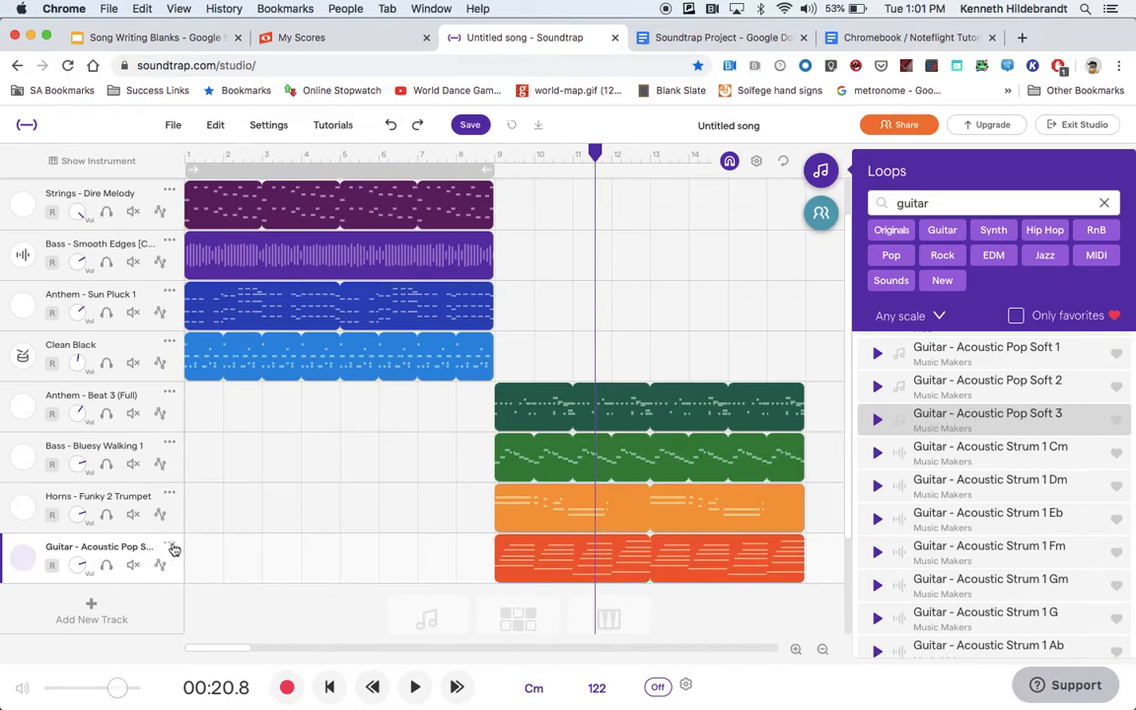
# Delete the Guitar - Acoustic Pop Soft 3 track and preview the loop Guitar - Auzzy.
pyautogui.click(170, 547)
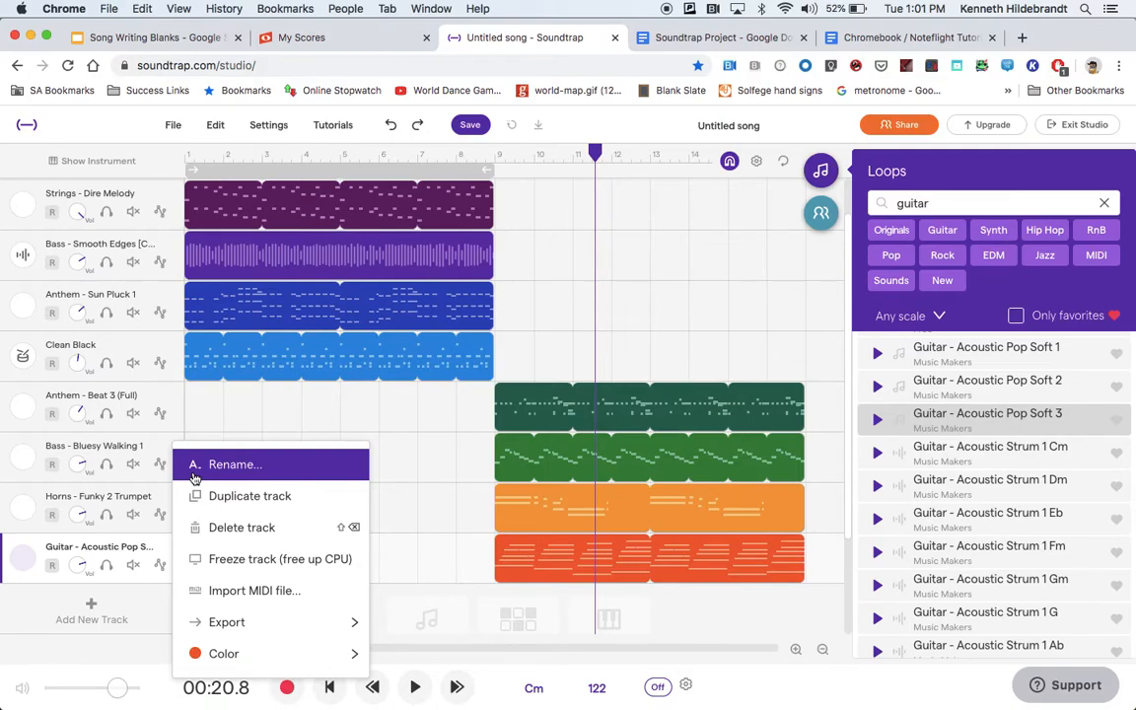
pyautogui.click(214, 529)
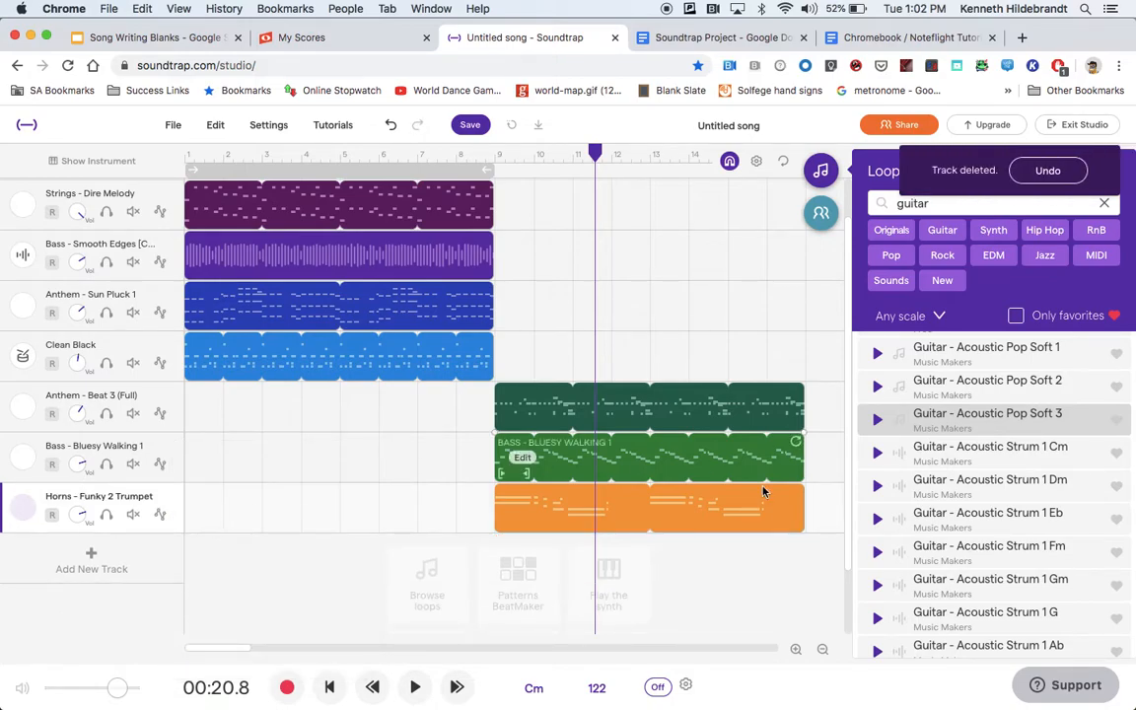
pyautogui.scroll(-15, 916, 603)
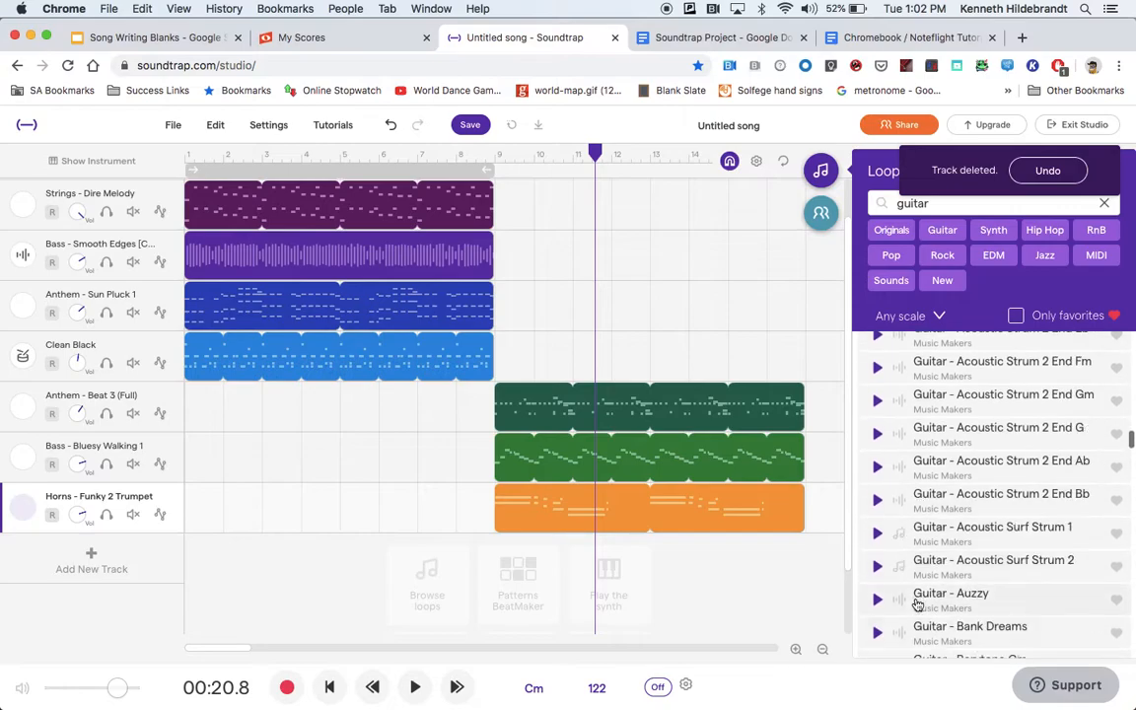
pyautogui.scroll(-4, 918, 603)
pyautogui.click(881, 373)
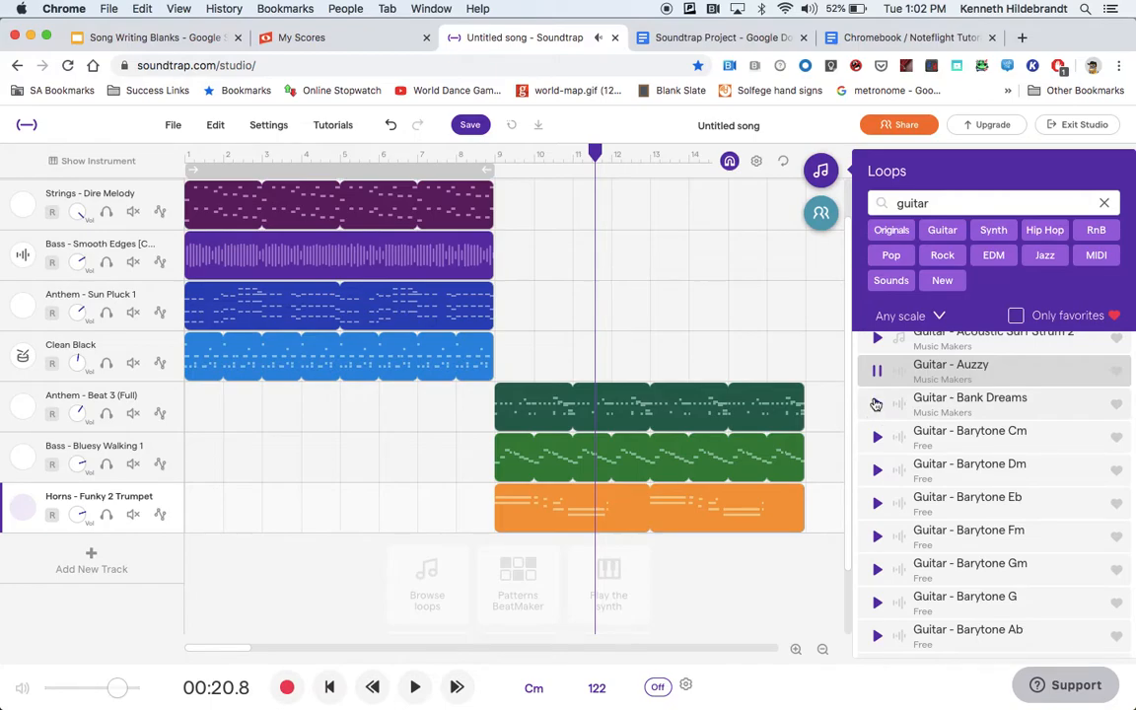
# Mark the Guitar - Auzzy loop as a favorite, check it with the favorites-only filter, and turn the filter off again.
pyautogui.click(1118, 375)
pyautogui.click(1016, 318)
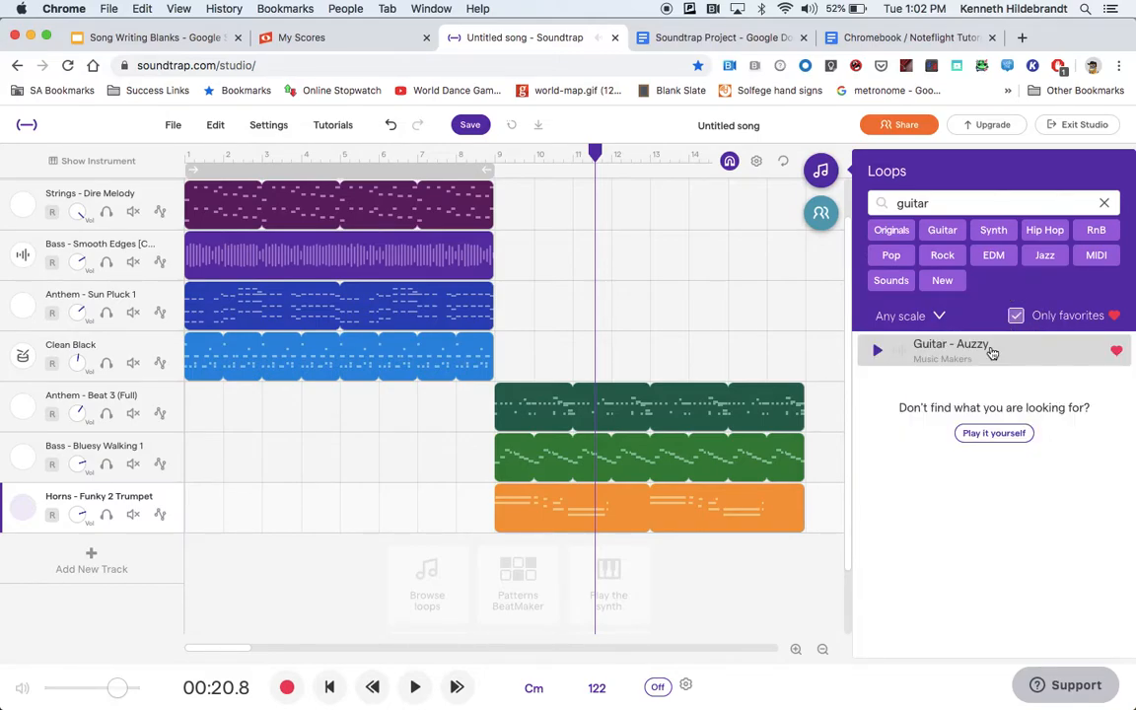
pyautogui.click(1015, 316)
# Replace the loop search with "piano" and preview the loop Piano - Groovy Plucks Rhodes.
pyautogui.scroll(-10, 906, 518)
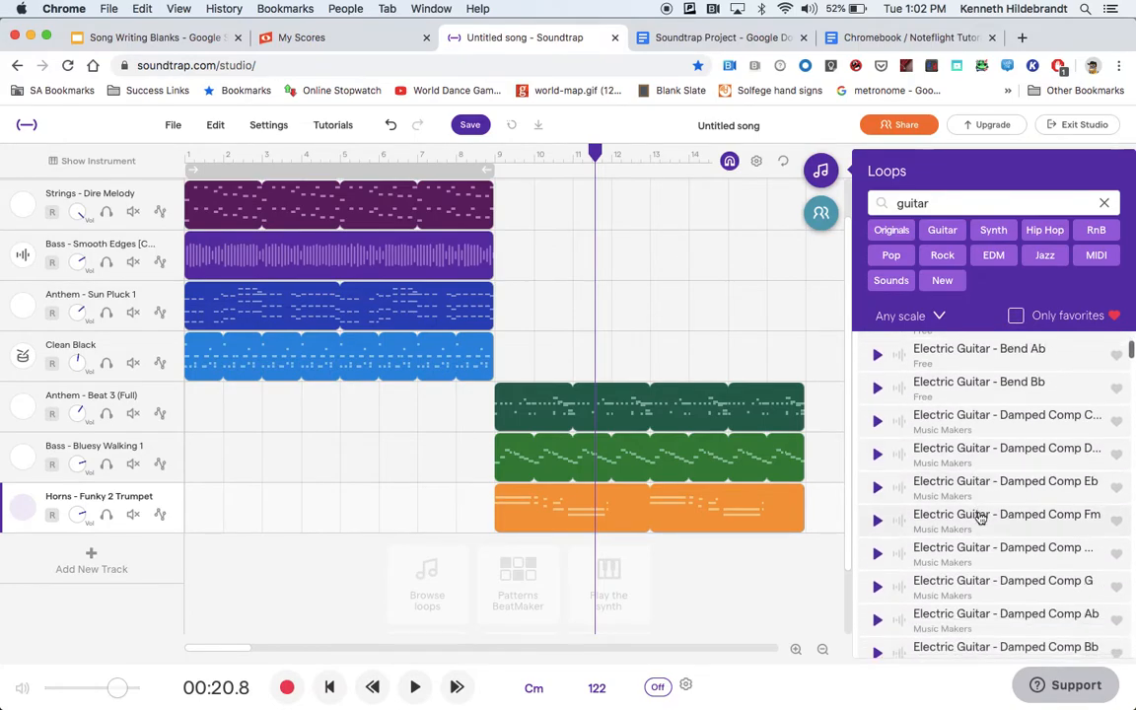
pyautogui.scroll(-15, 980, 518)
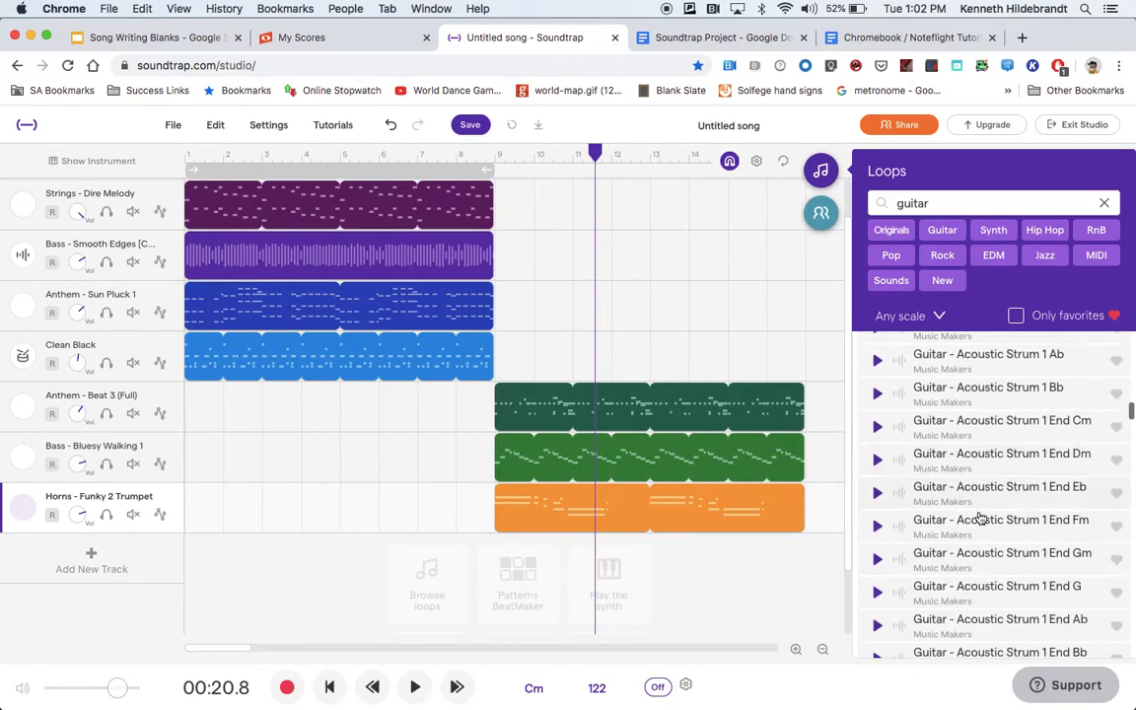
pyautogui.scroll(-10, 980, 517)
pyautogui.click(943, 200)
pyautogui.press('super+a')
pyautogui.write('pi')
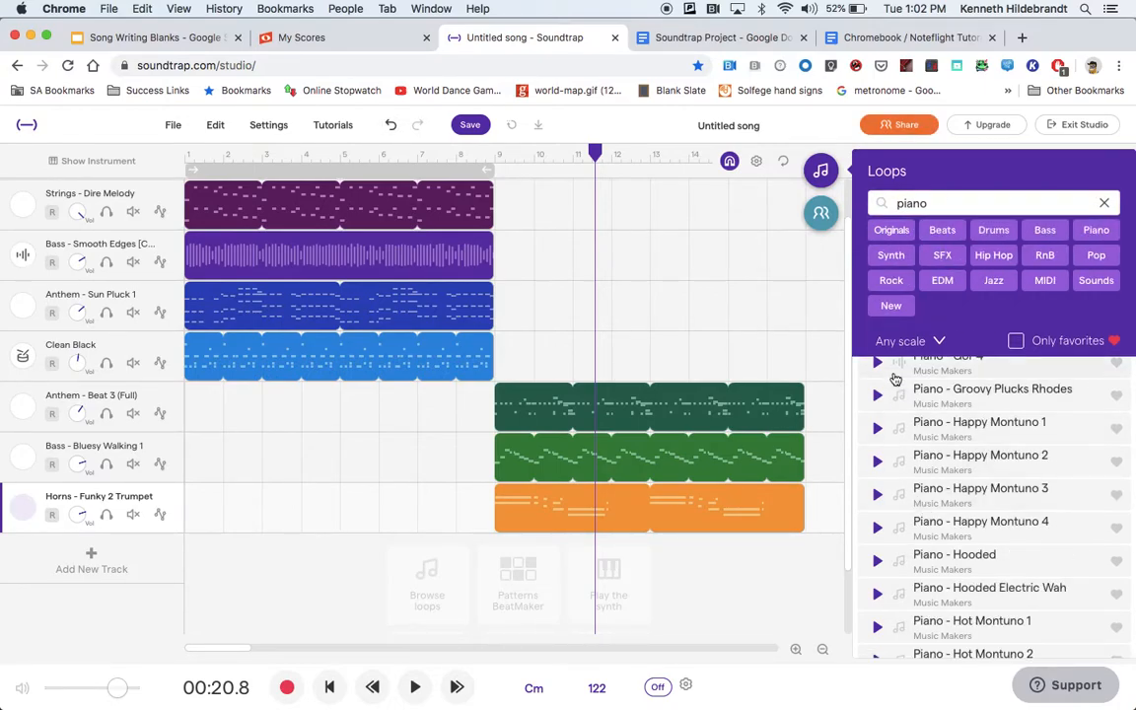
pyautogui.click(879, 396)
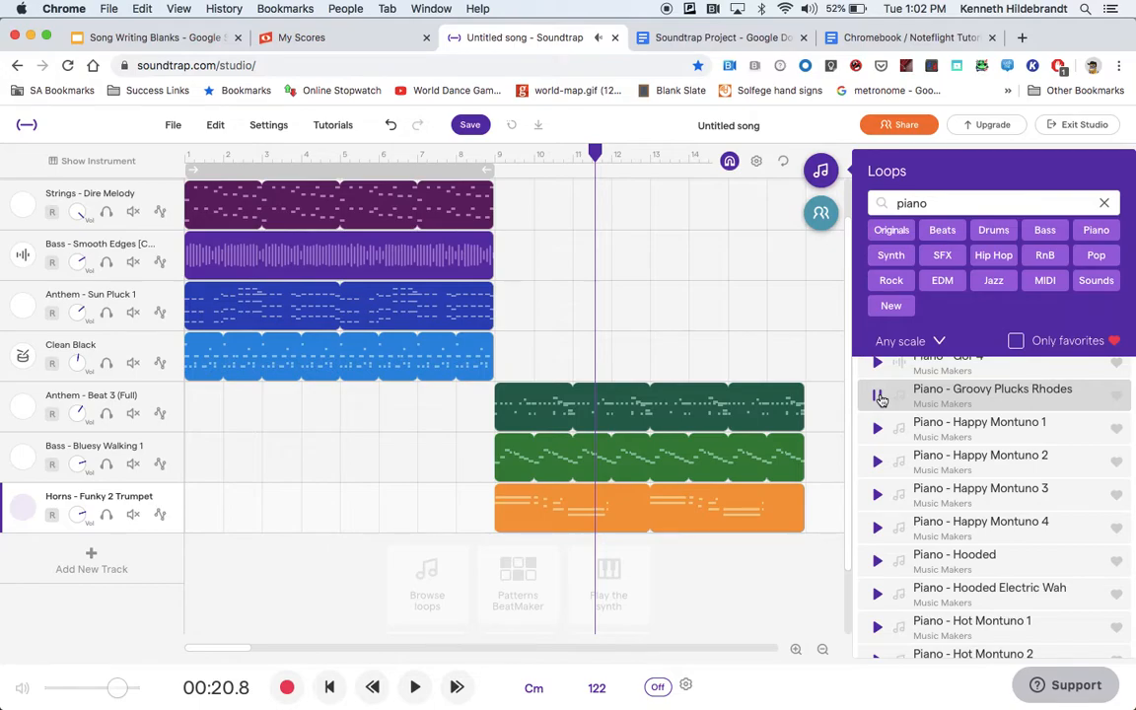
# Add Piano - Groovy Plucks Rhodes as a new track at measure 9, then play the section briefly to hear it.
pyautogui.moveTo(595, 153); pyautogui.dragTo(494, 158)
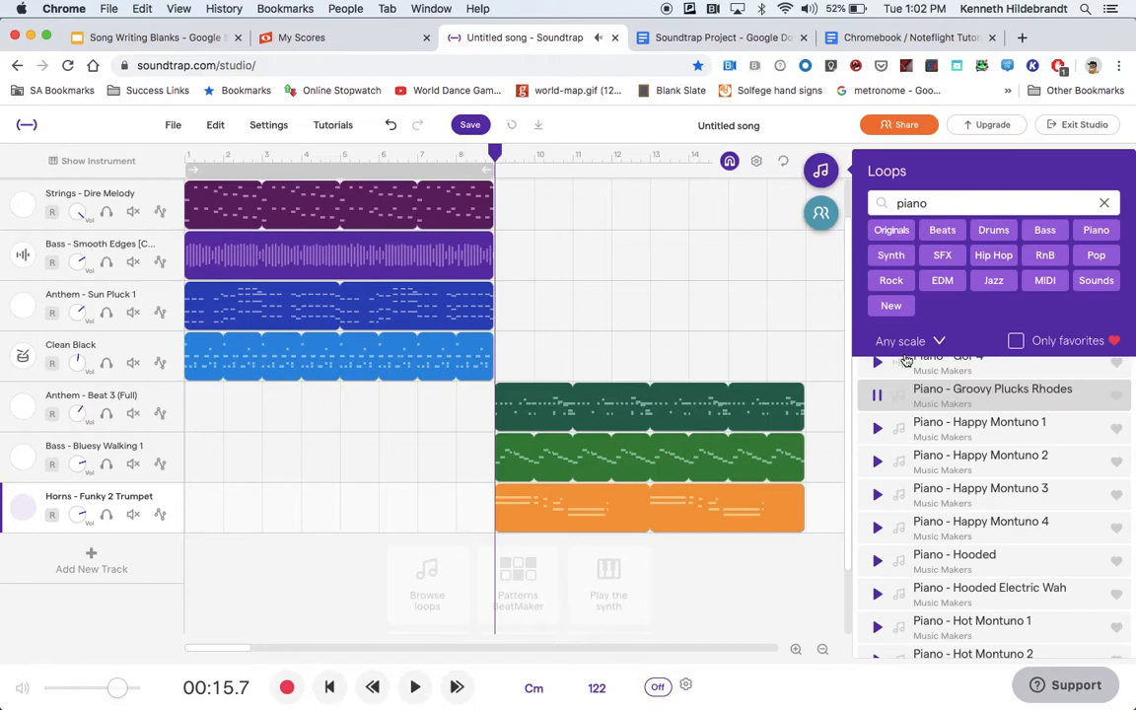
pyautogui.moveTo(958, 402); pyautogui.dragTo(624, 558)
pyautogui.click(415, 688)
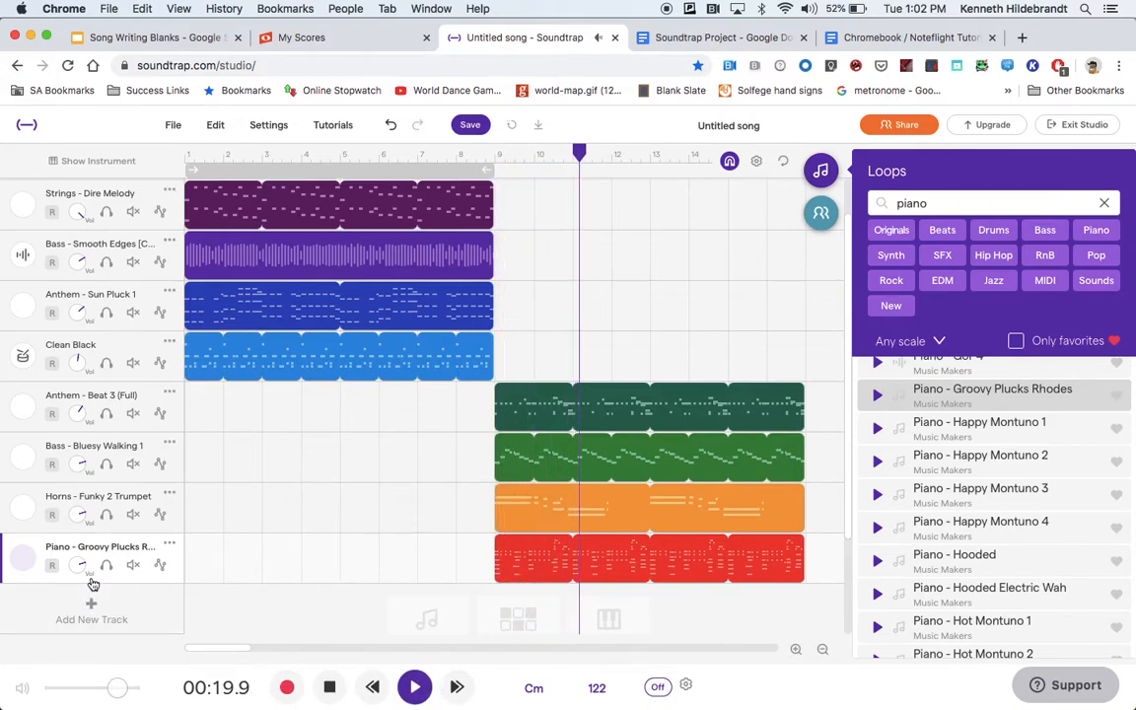
pyautogui.press('space')
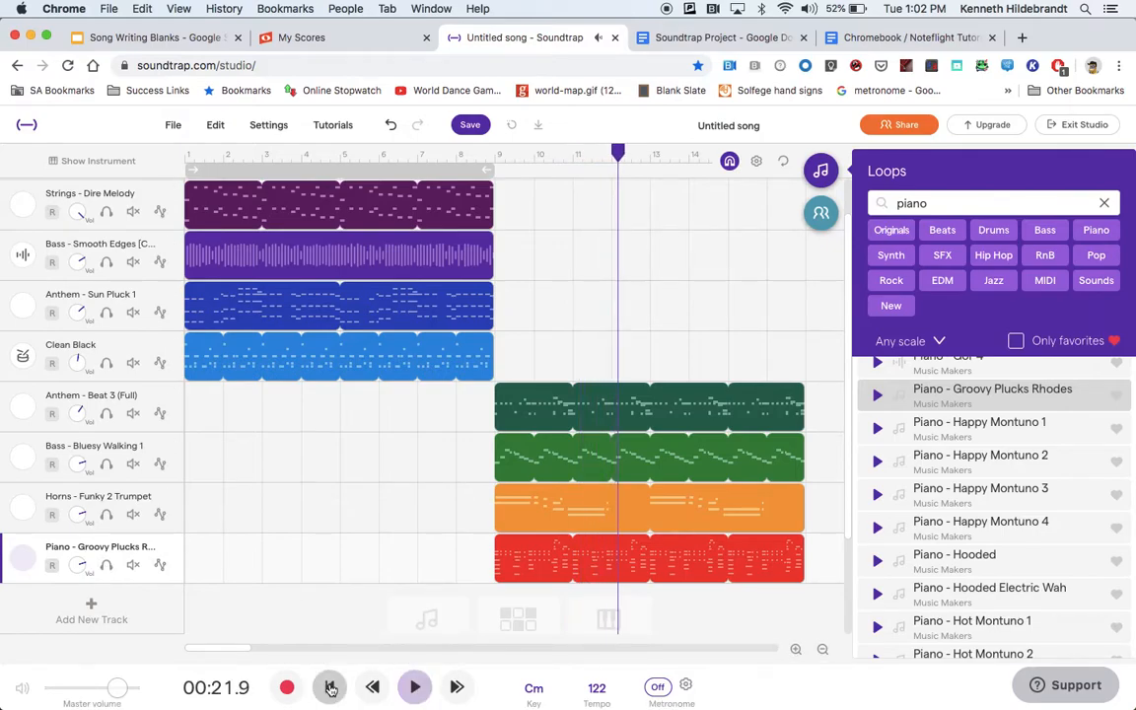
# Solo the Piano - Groovy Plucks Rhodes and Bass - Bluesy Walking 1 tracks, play them together, and stop playback.
pyautogui.click(107, 564)
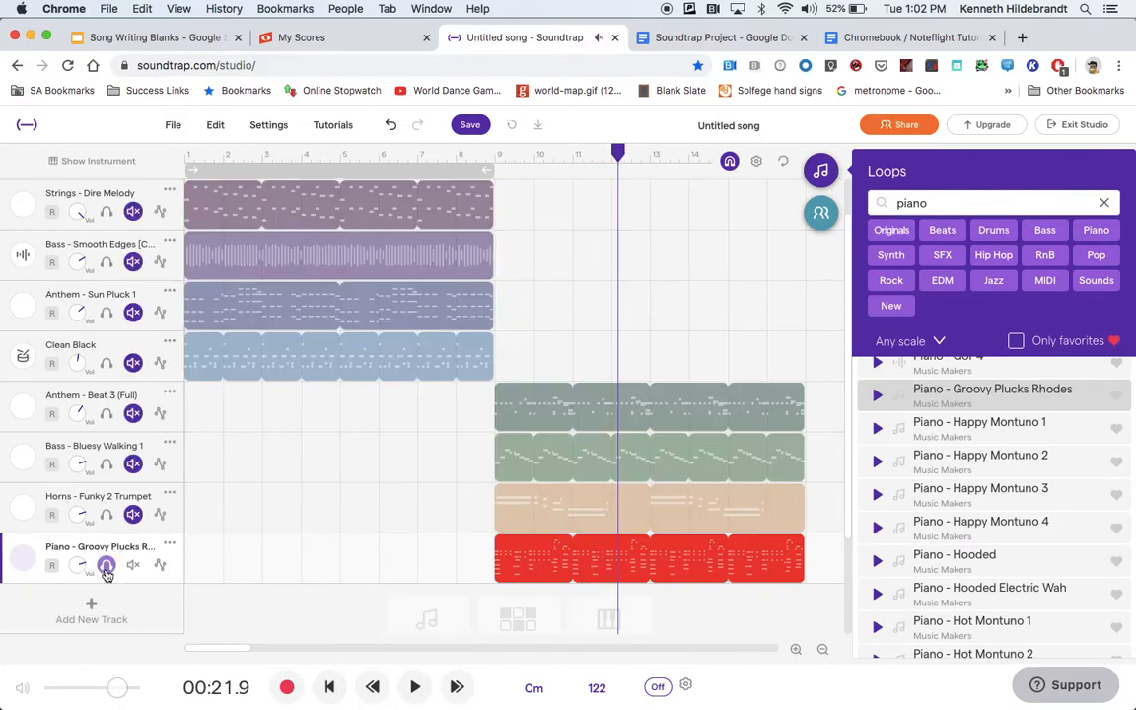
pyautogui.click(106, 465)
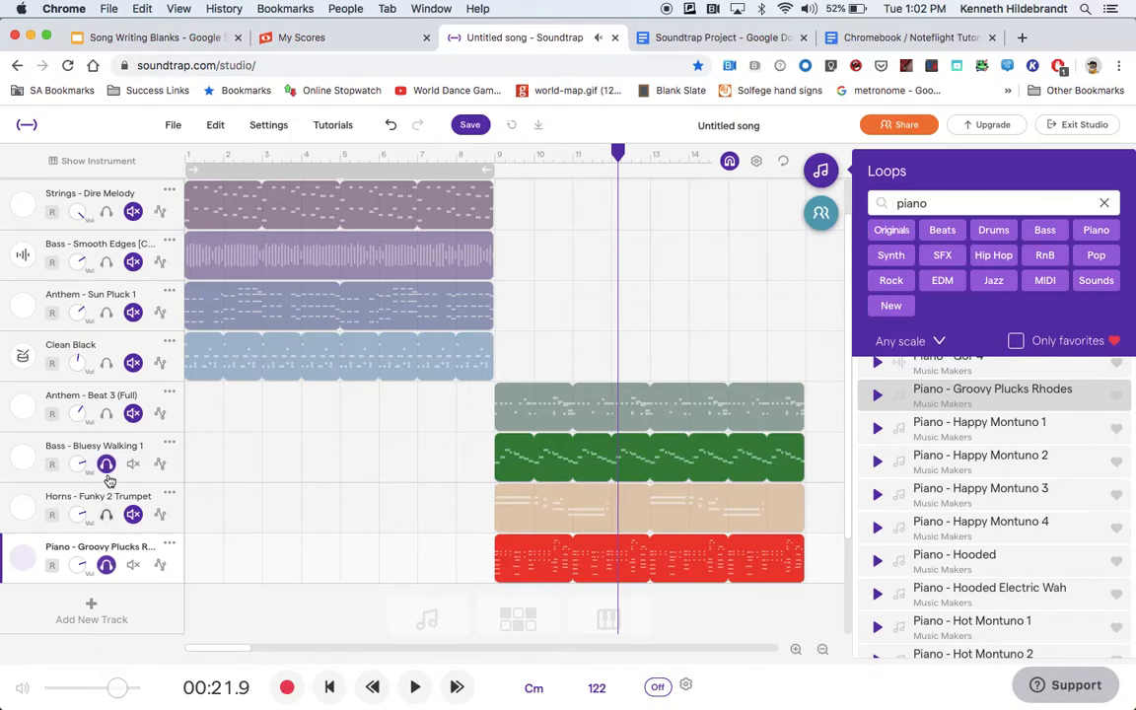
pyautogui.click(414, 686)
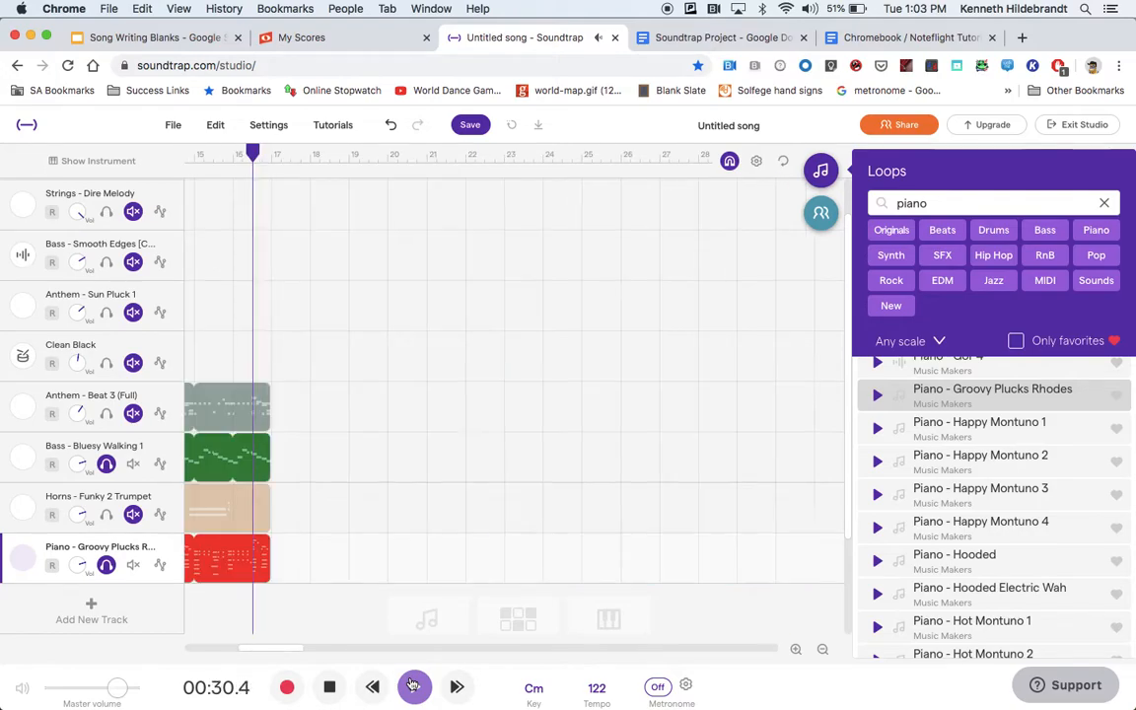
pyautogui.click(329, 687)
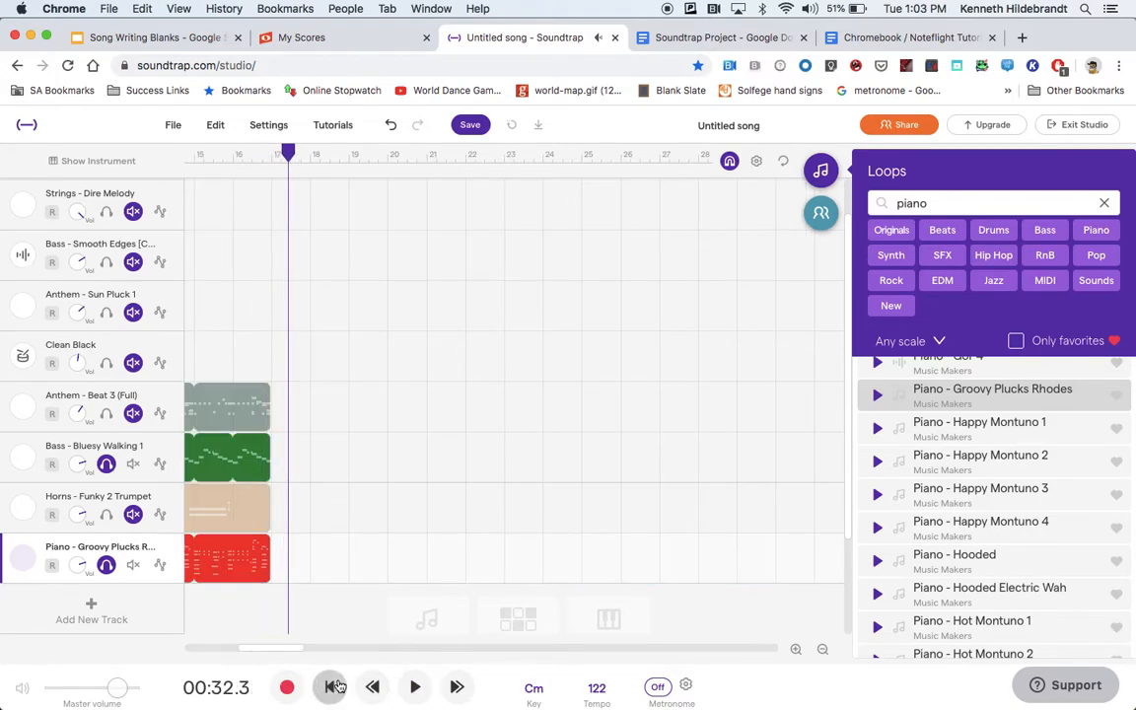
# Return the playhead to measure 9 and turn off solo on the piano and Bluesy Walking bass tracks.
pyautogui.hscroll(-5, 276, 518)
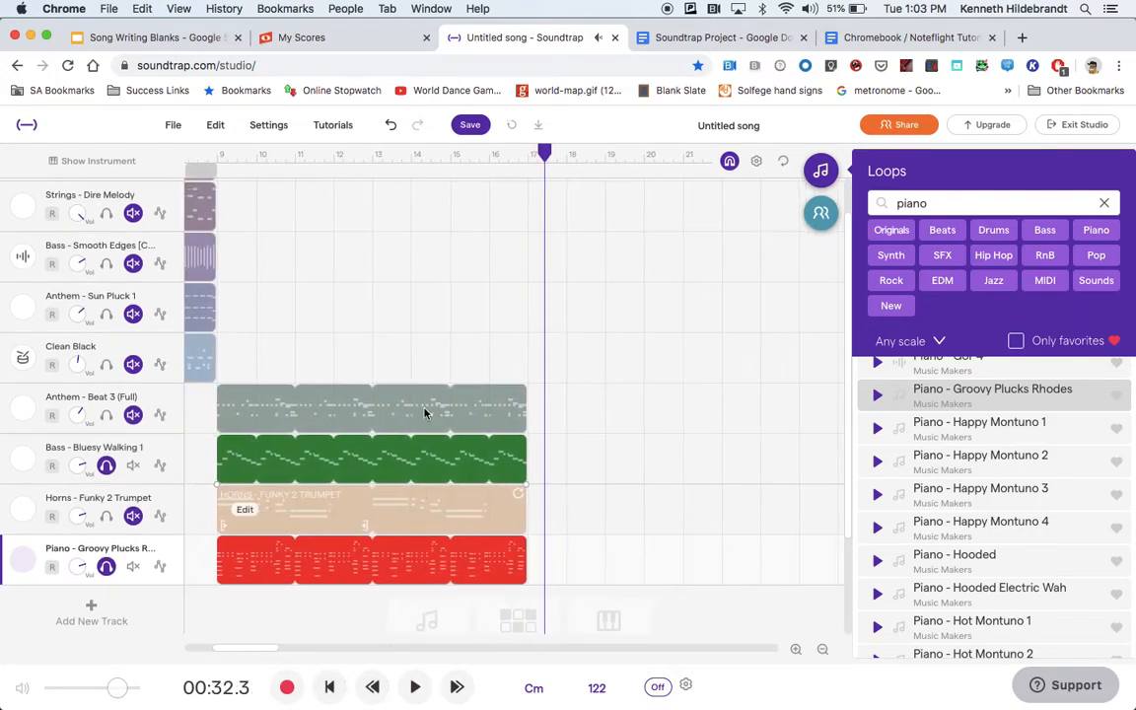
pyautogui.moveTo(532, 154); pyautogui.dragTo(316, 125)
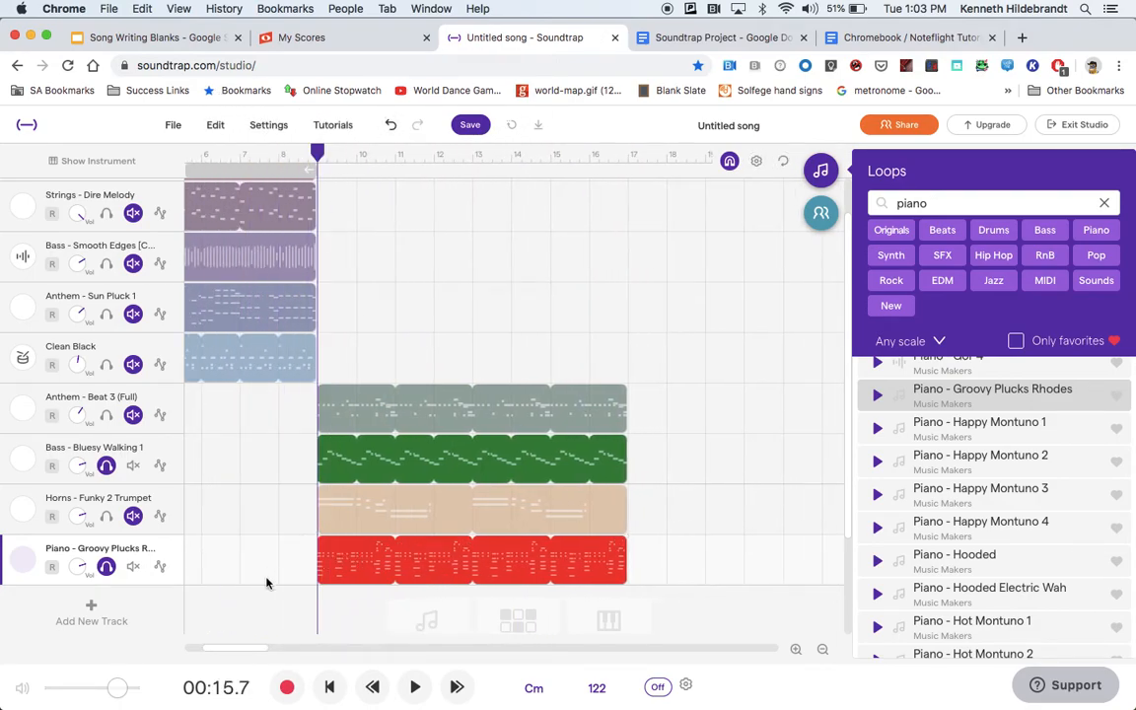
pyautogui.click(106, 566)
pyautogui.click(106, 467)
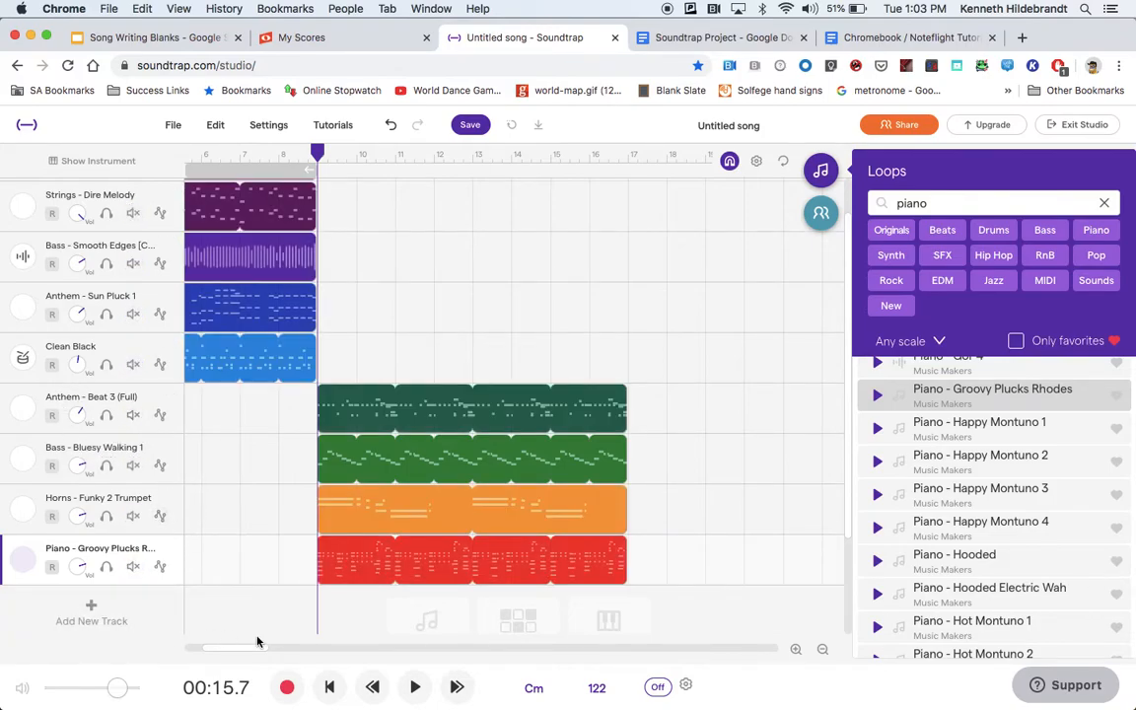
# Play the second section with all its tracks through to its end, then stop and return the playhead to measure 9.
pyautogui.click(415, 687)
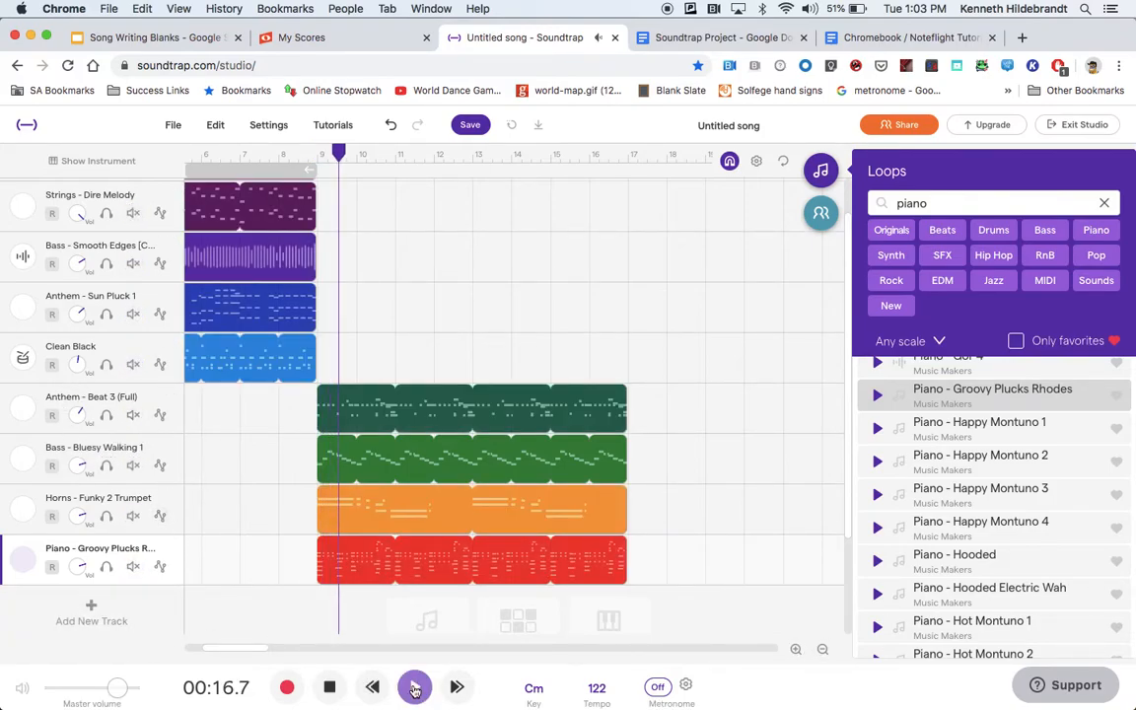
pyautogui.moveTo(255, 650); pyautogui.dragTo(206, 649)
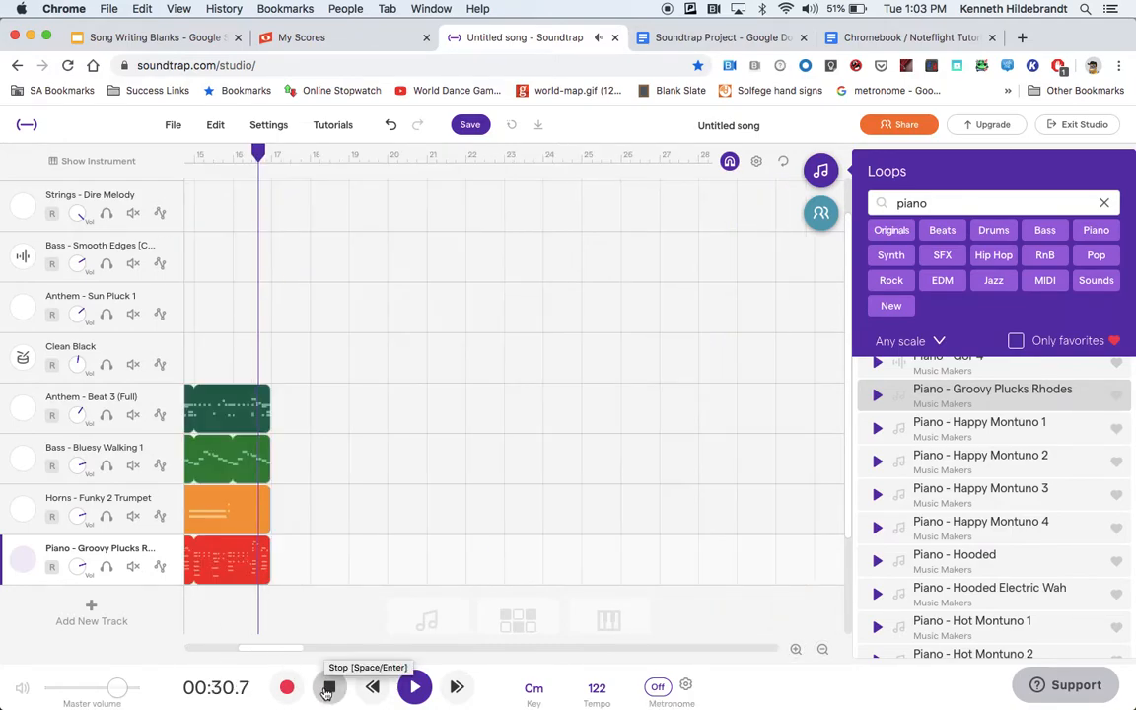
pyautogui.click(329, 688)
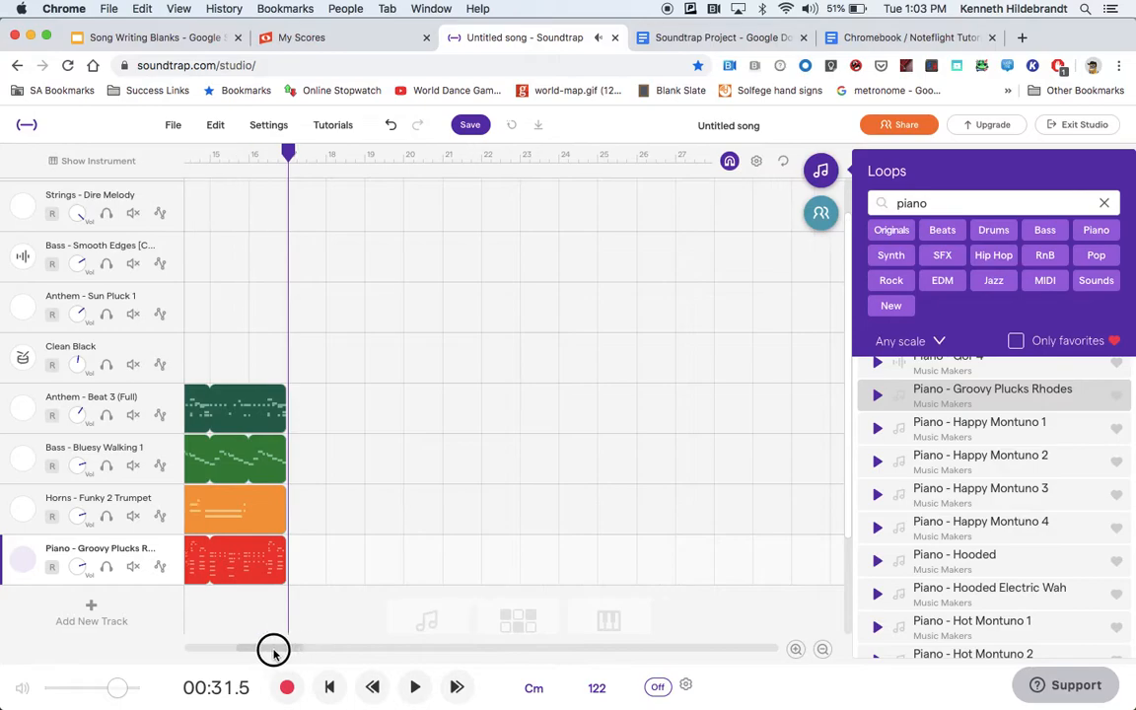
pyautogui.moveTo(280, 648); pyautogui.dragTo(197, 631)
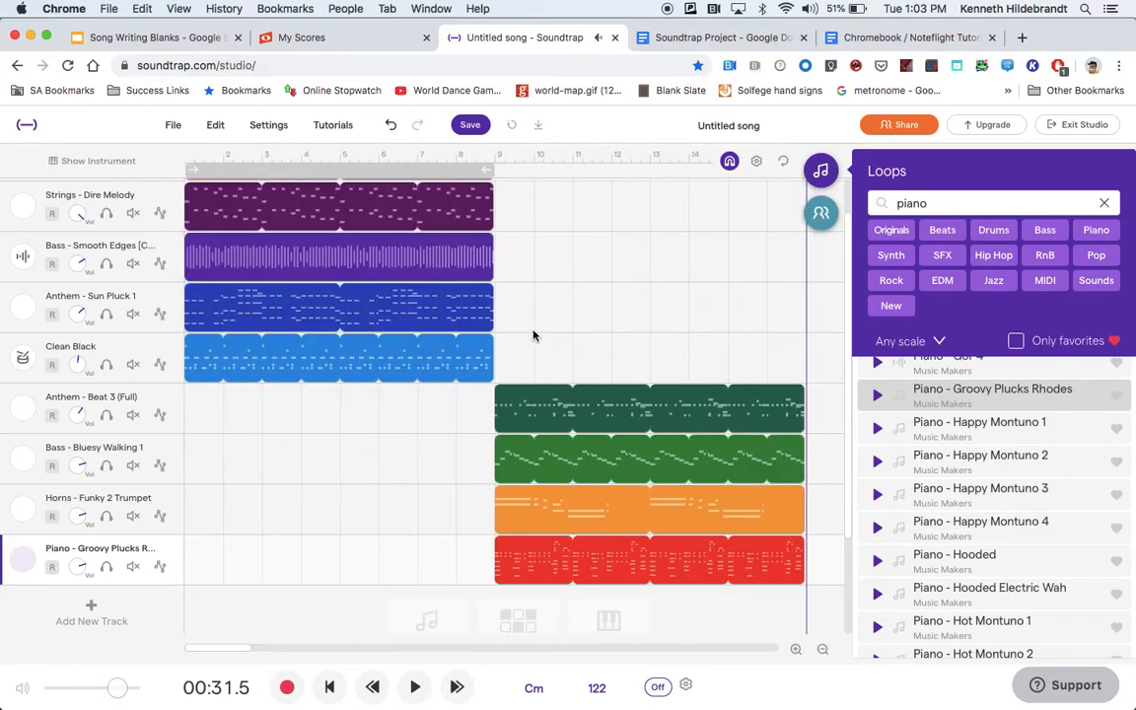
pyautogui.click(497, 155)
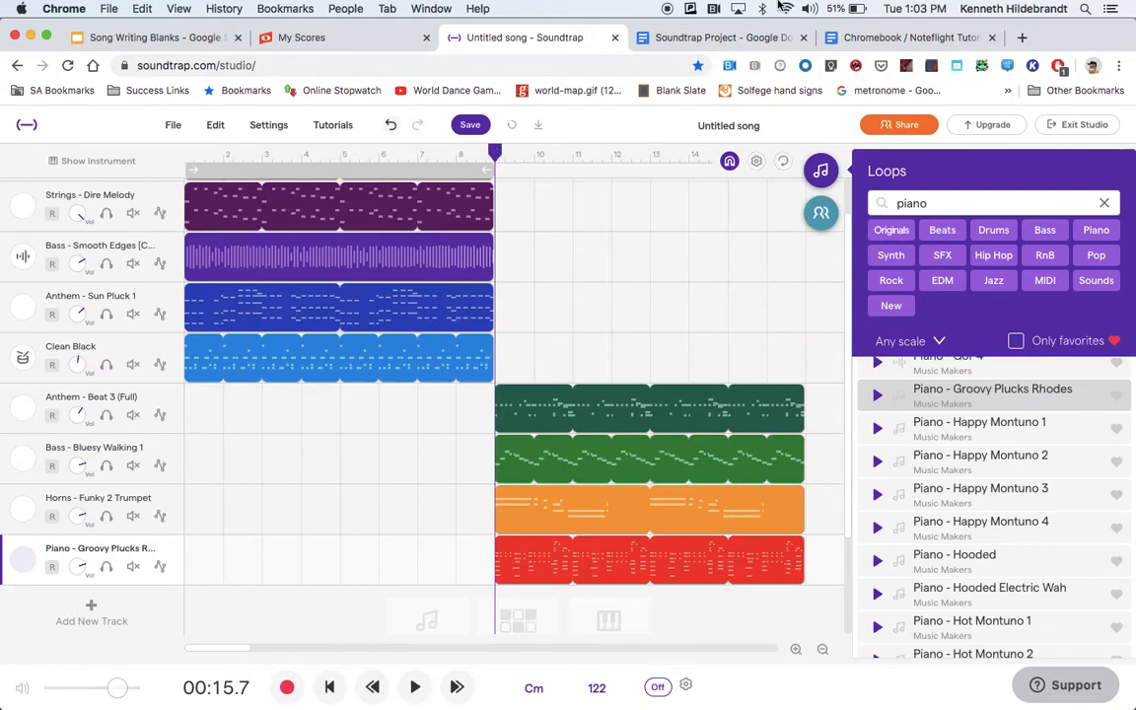
# Close the loop library and mute the Bass - Bluesy Walking 1 track.
pyautogui.click(818, 175)
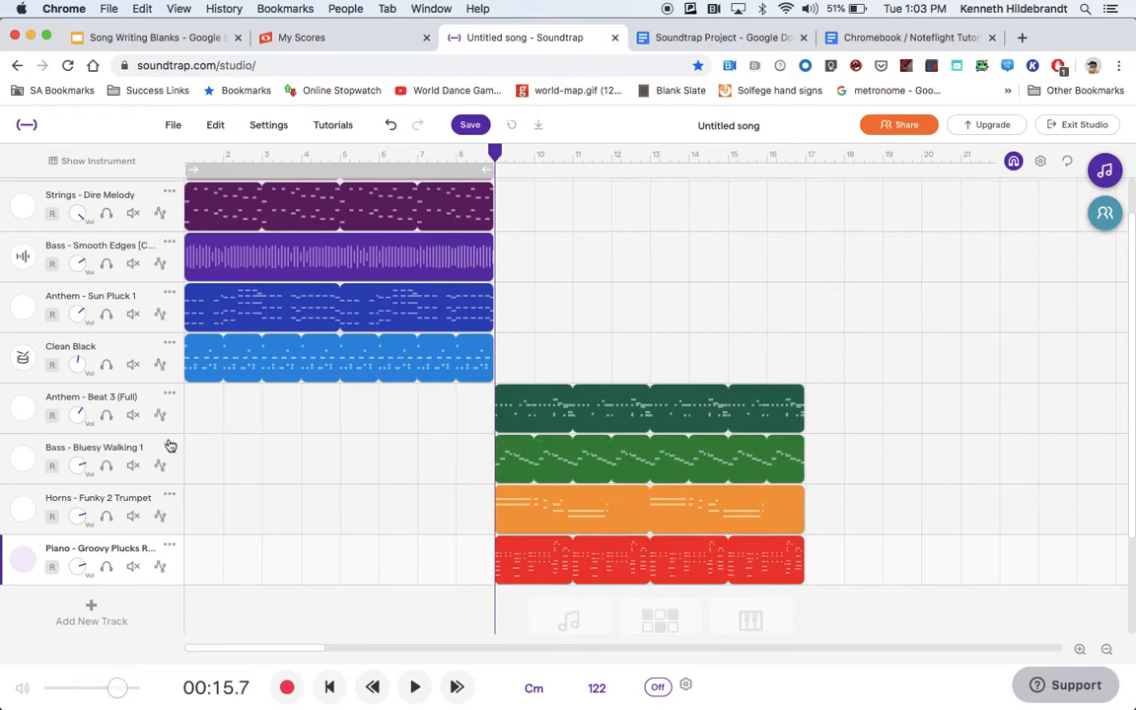
pyautogui.click(133, 466)
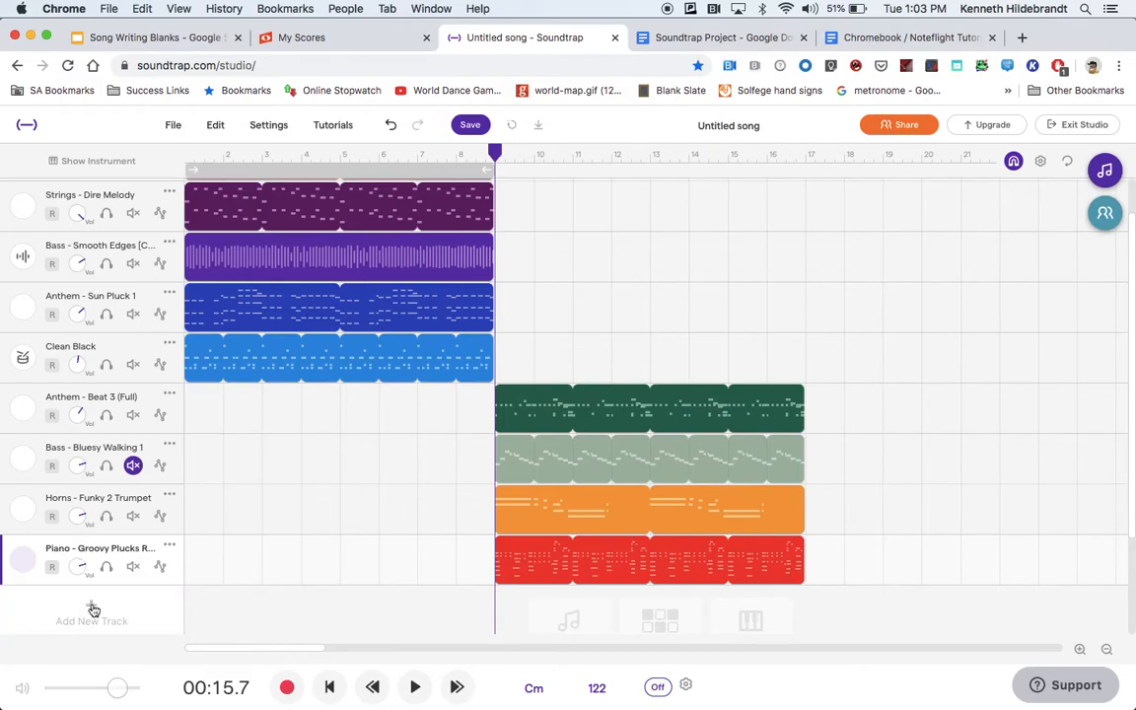
# Add a new Guitar & bass instrument track and play a few test notes on its on-screen keyboard.
pyautogui.click(92, 608)
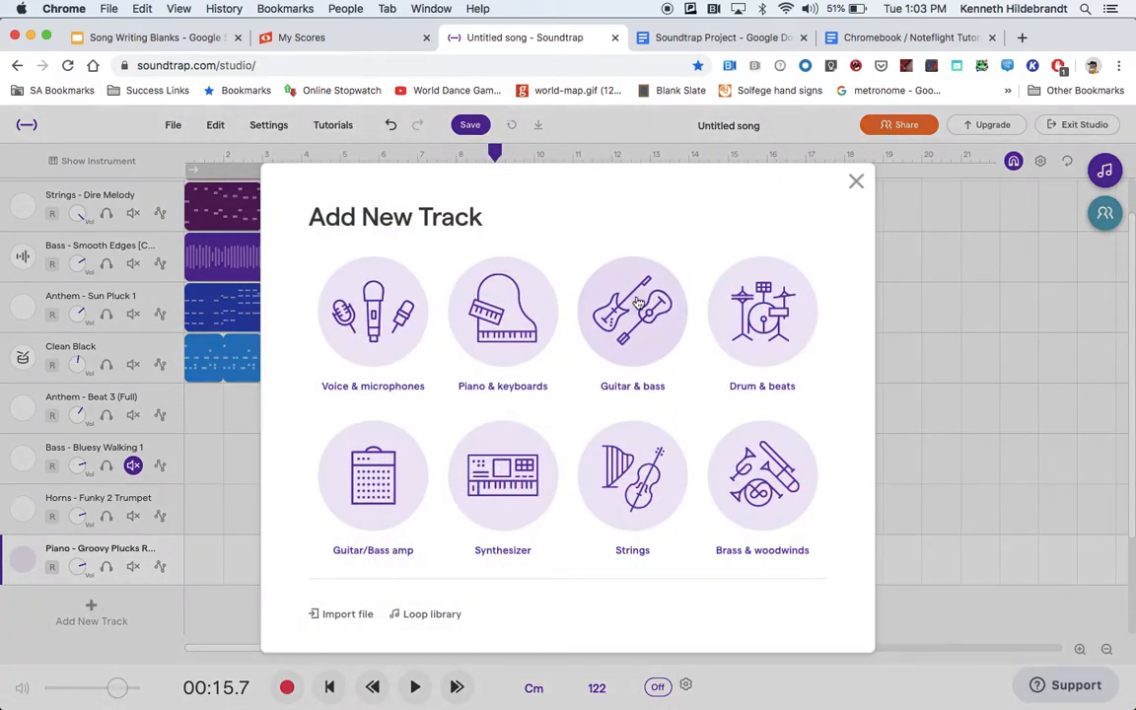
pyautogui.click(636, 302)
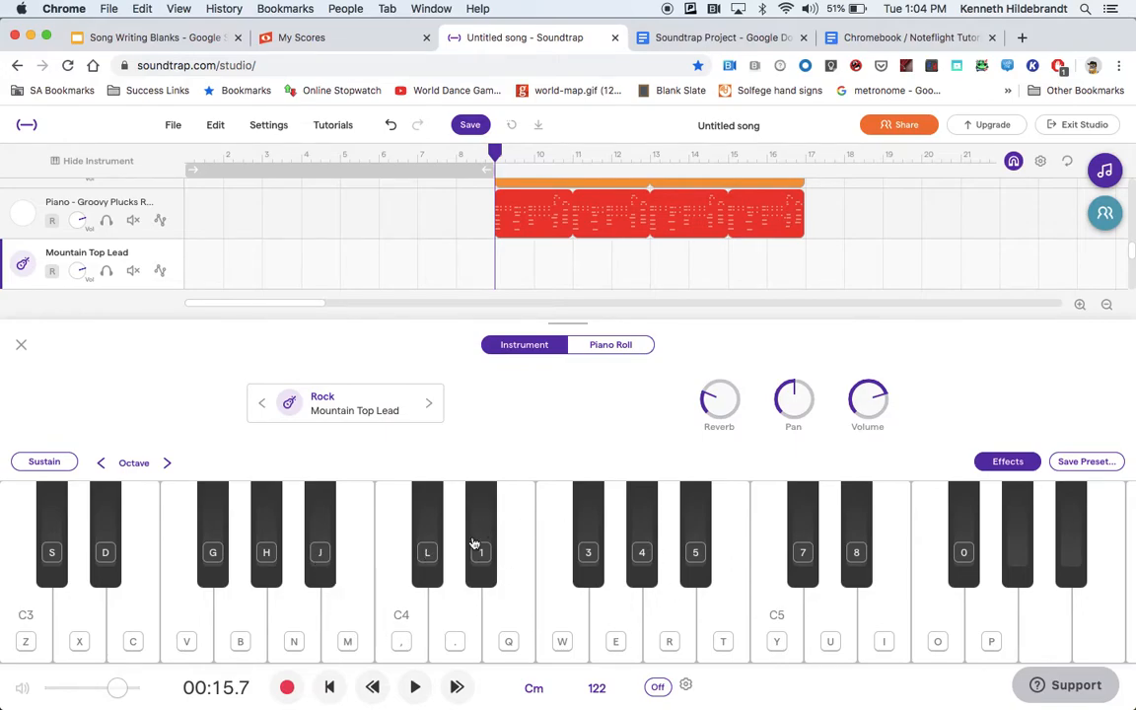
pyautogui.click(43, 634)
pyautogui.click(297, 642)
pyautogui.click(22, 620)
pyautogui.click(293, 630)
pyautogui.click(293, 631)
# Change the new track's instrument preset to Upright Bass from the Guitar and Bass, Bass - Acoustic category.
pyautogui.click(312, 399)
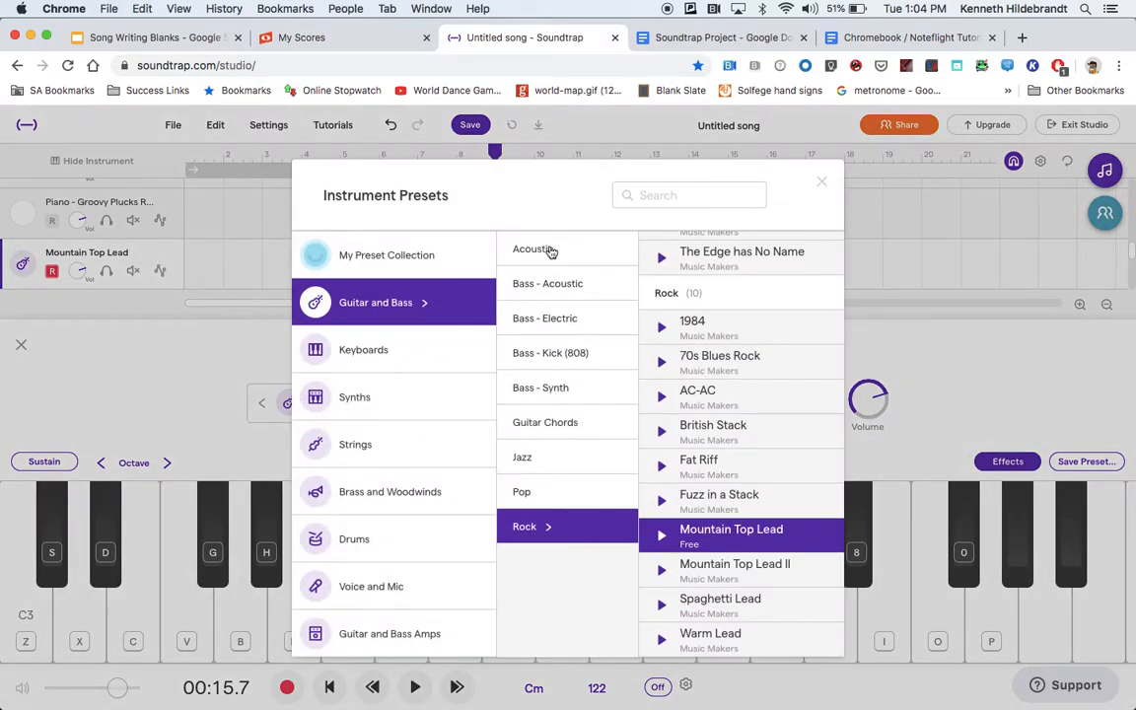
pyautogui.click(551, 285)
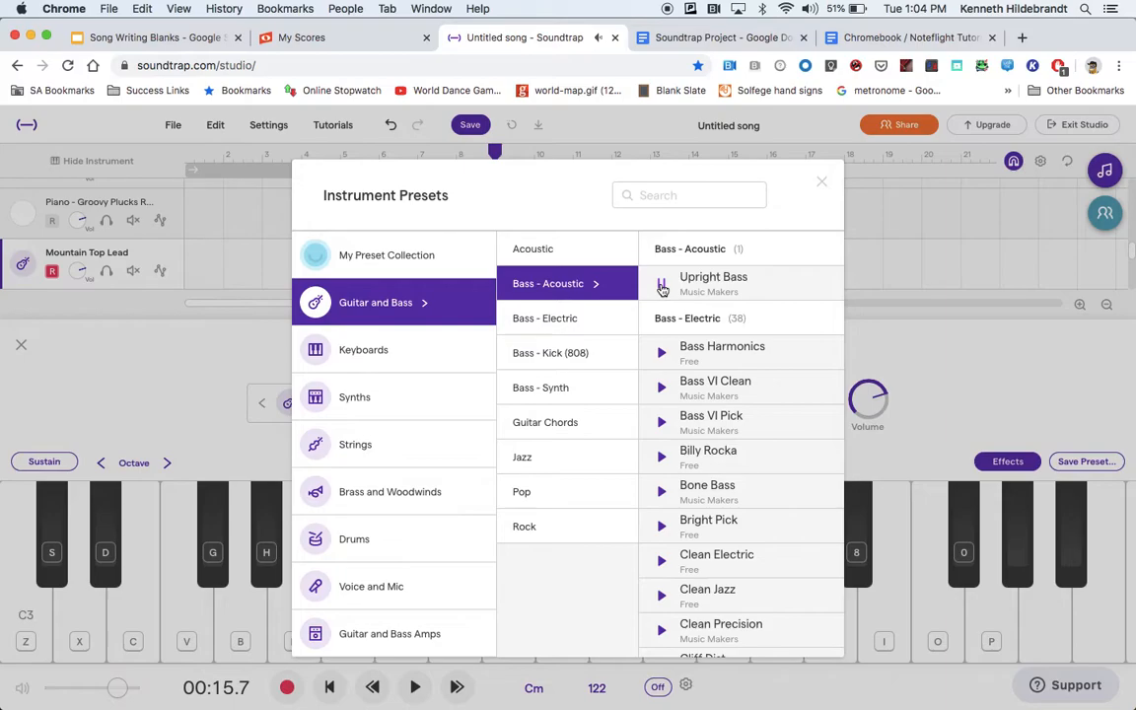
pyautogui.click(698, 281)
pyautogui.click(823, 182)
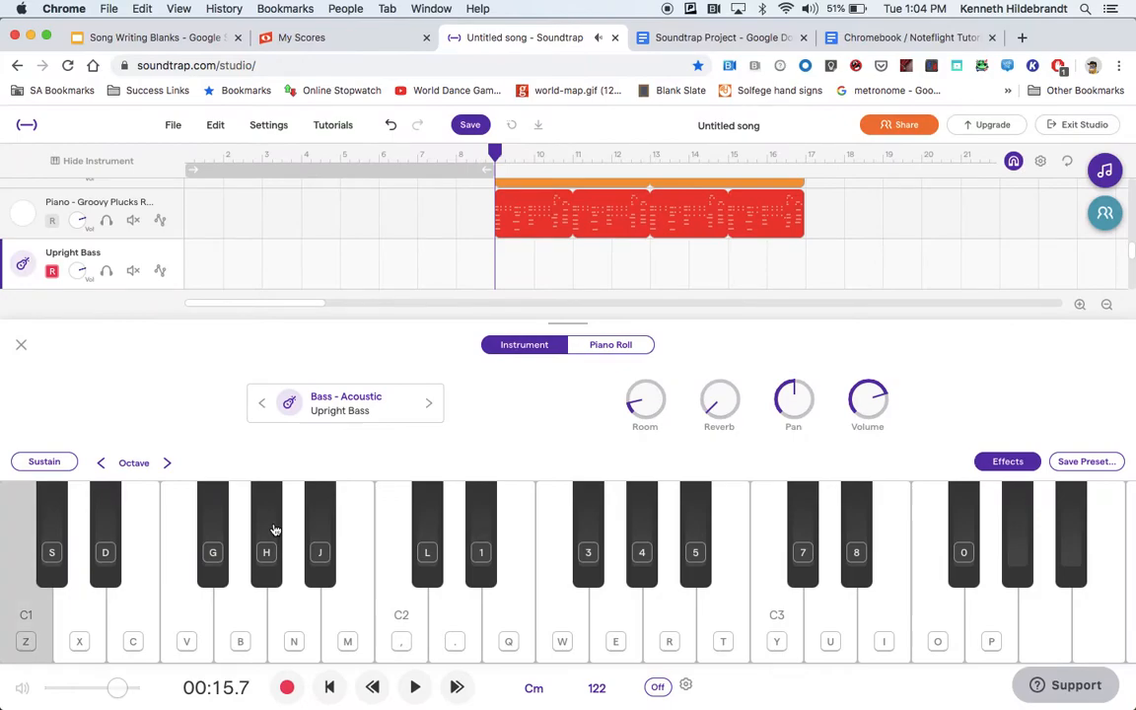
# Play the low C1 note several times to hear the upright bass sound.
pyautogui.click(23, 626)
pyautogui.click(23, 625)
pyautogui.click(23, 625)
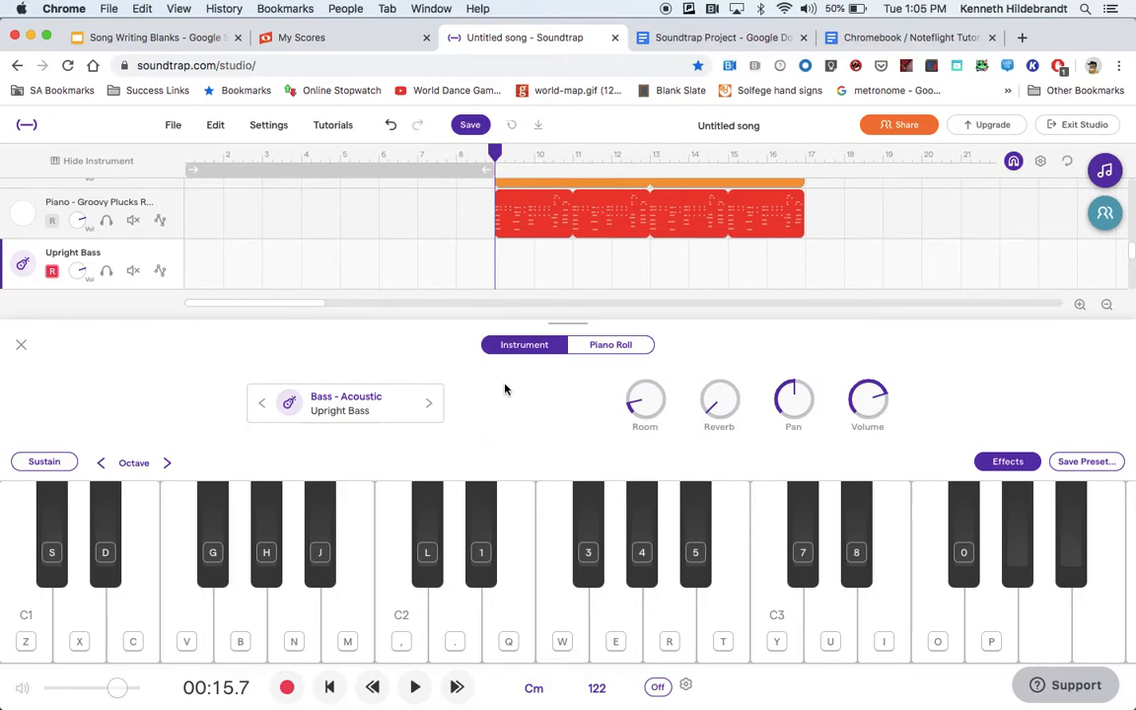
# Change the song's key to A minor and adjust the existing audio to match the new key.
pyautogui.click(536, 688)
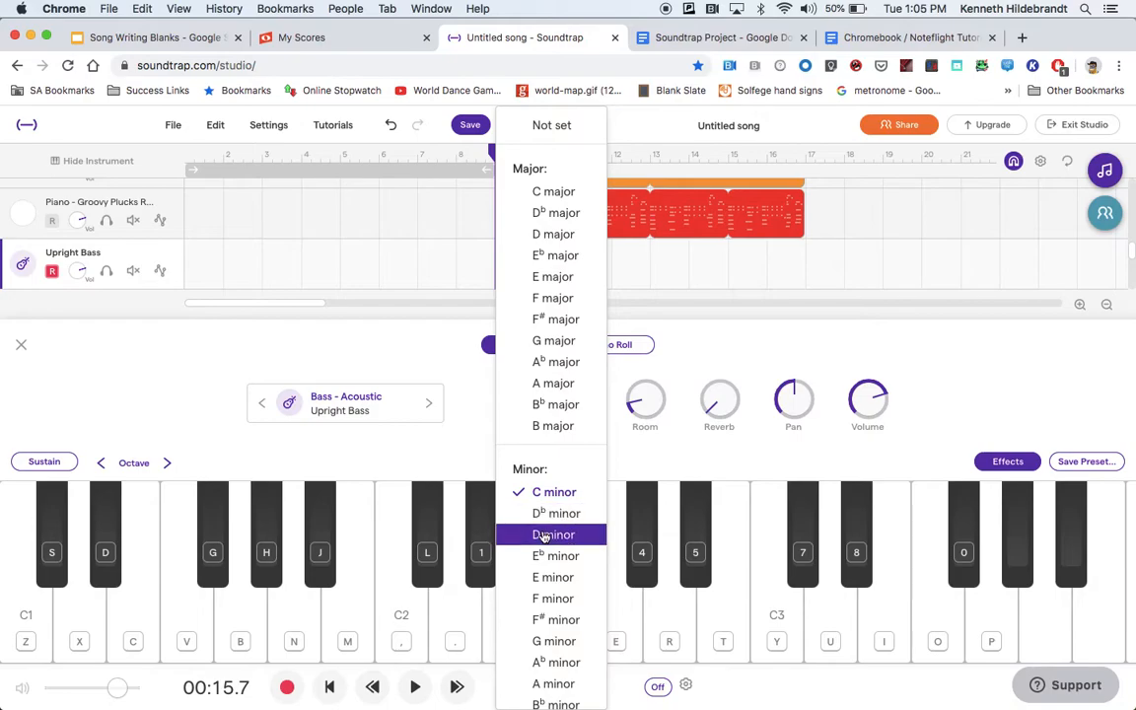
pyautogui.scroll(-3, 558, 641)
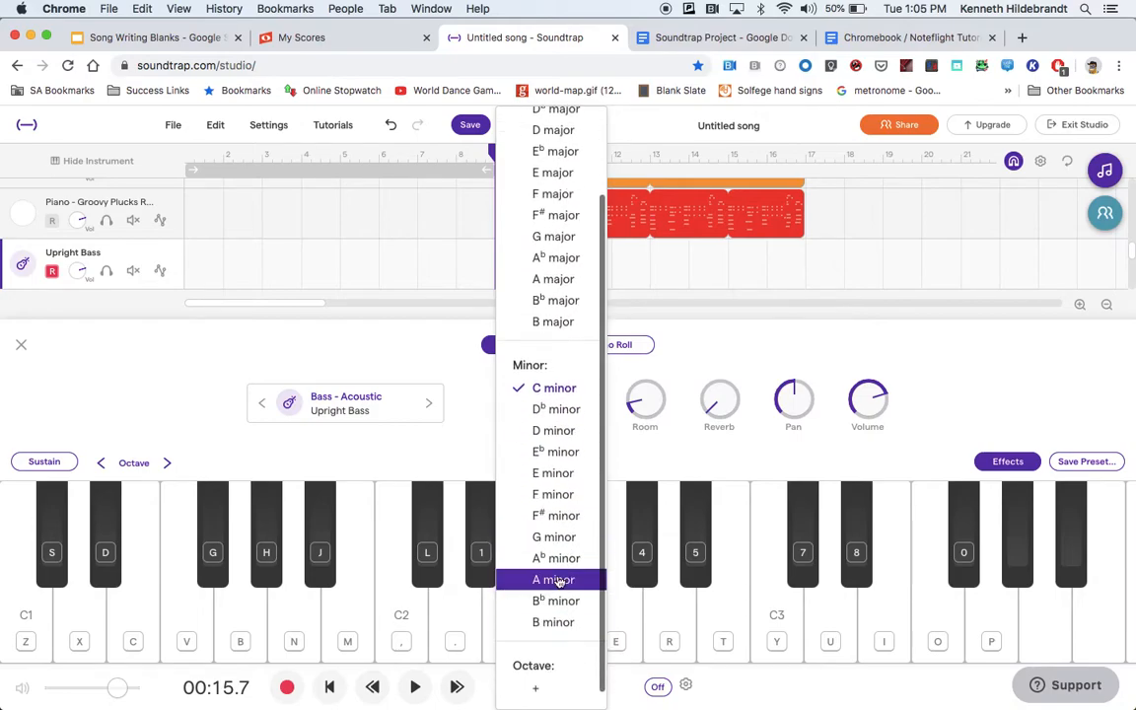
pyautogui.click(558, 580)
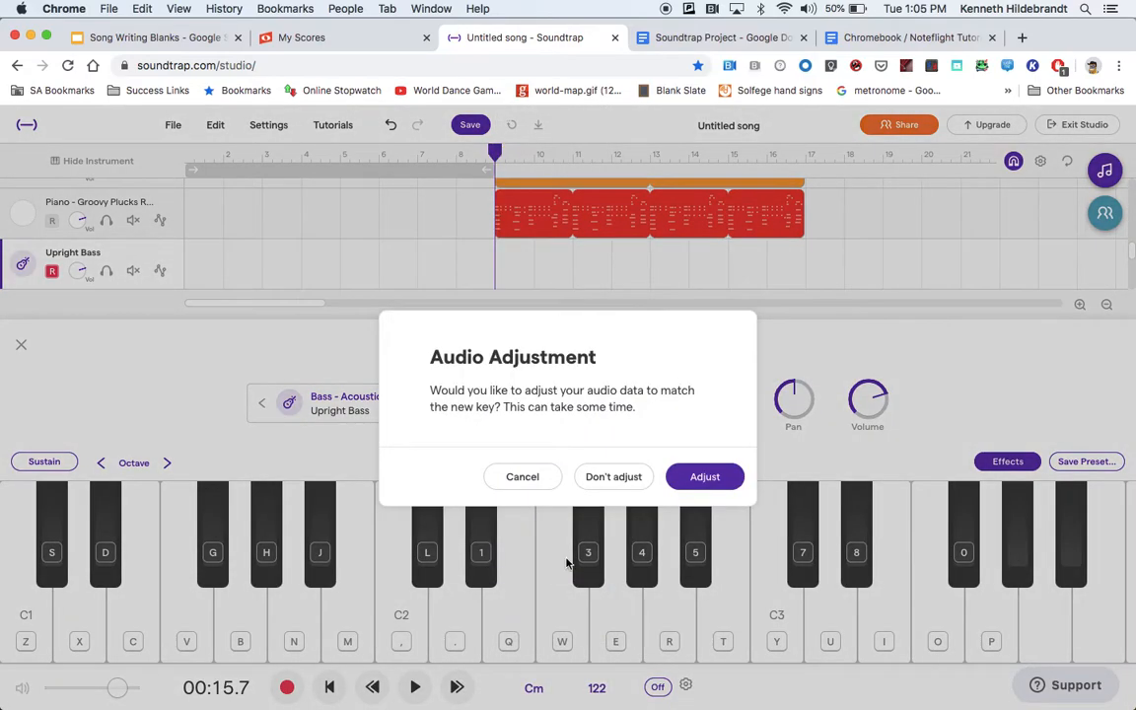
pyautogui.click(706, 477)
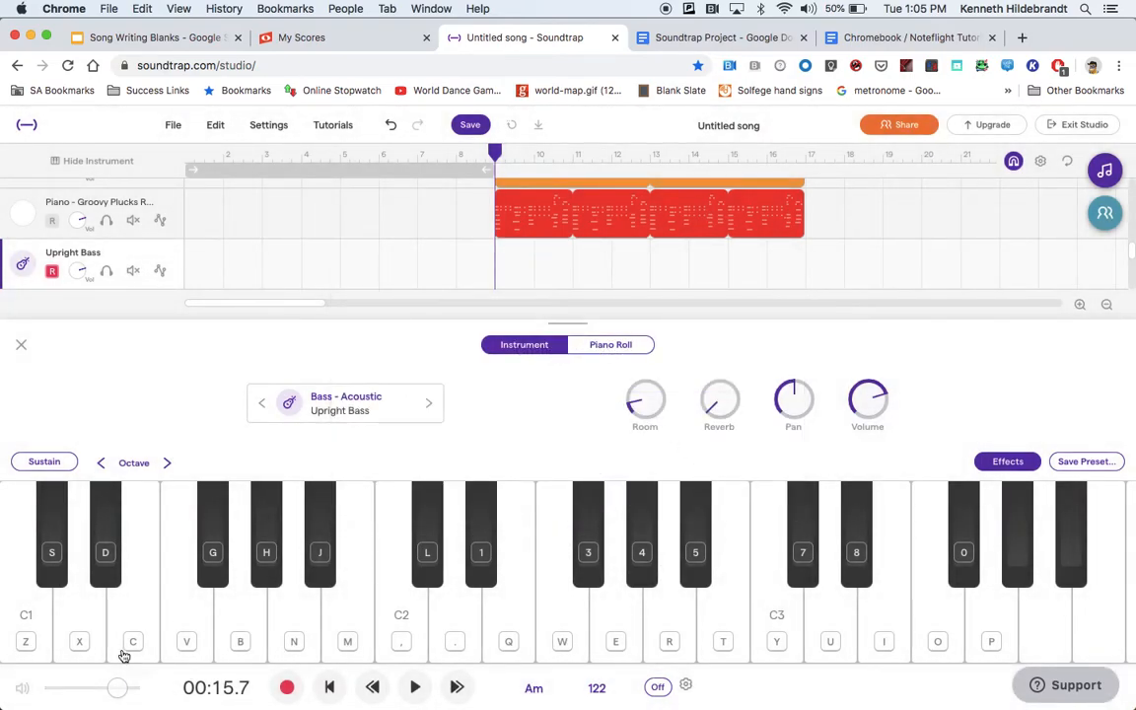
# Close the instrument keyboard and play back the second section from measure 9 in the new key.
pyautogui.click(21, 344)
pyautogui.click(413, 687)
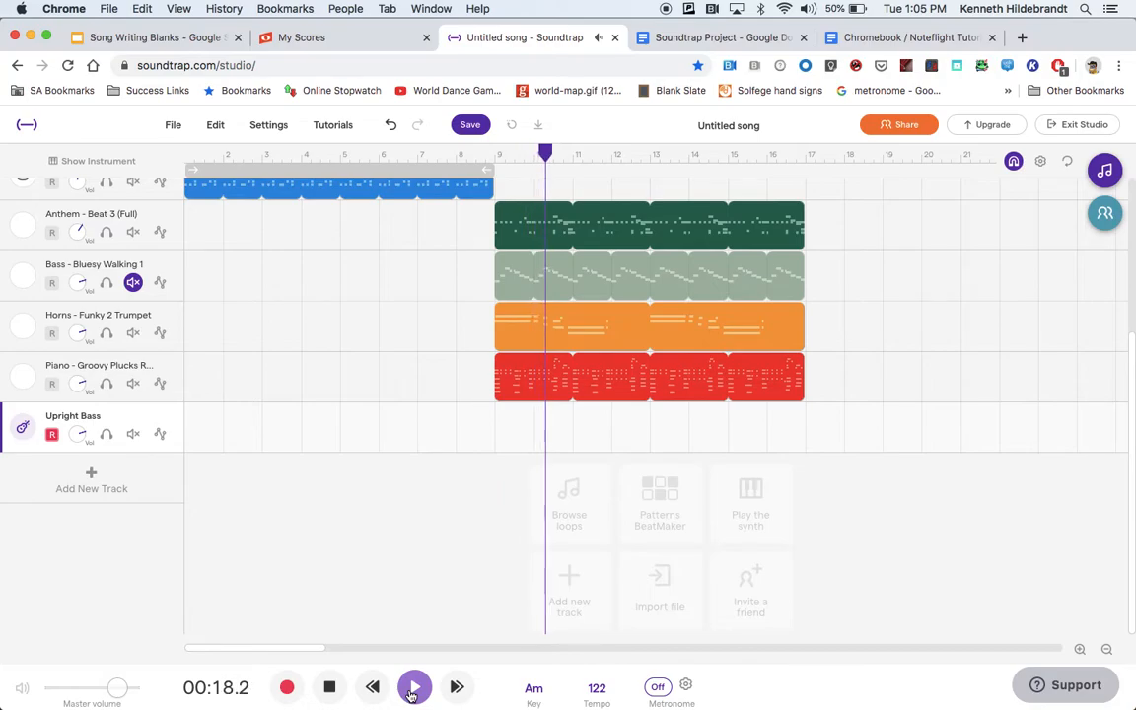
pyautogui.click(329, 687)
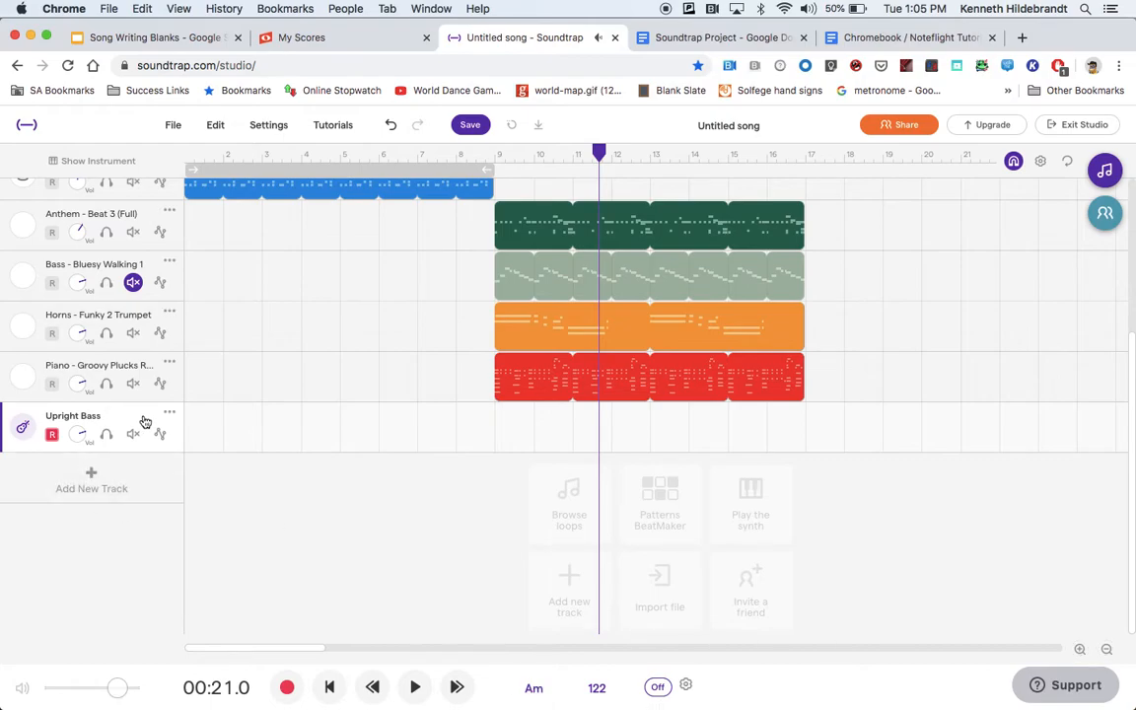
# Try out bass notes on the Upright Bass keyboard, mainly A with C2 and the E above it, then close the keyboard.
pyautogui.click(22, 427)
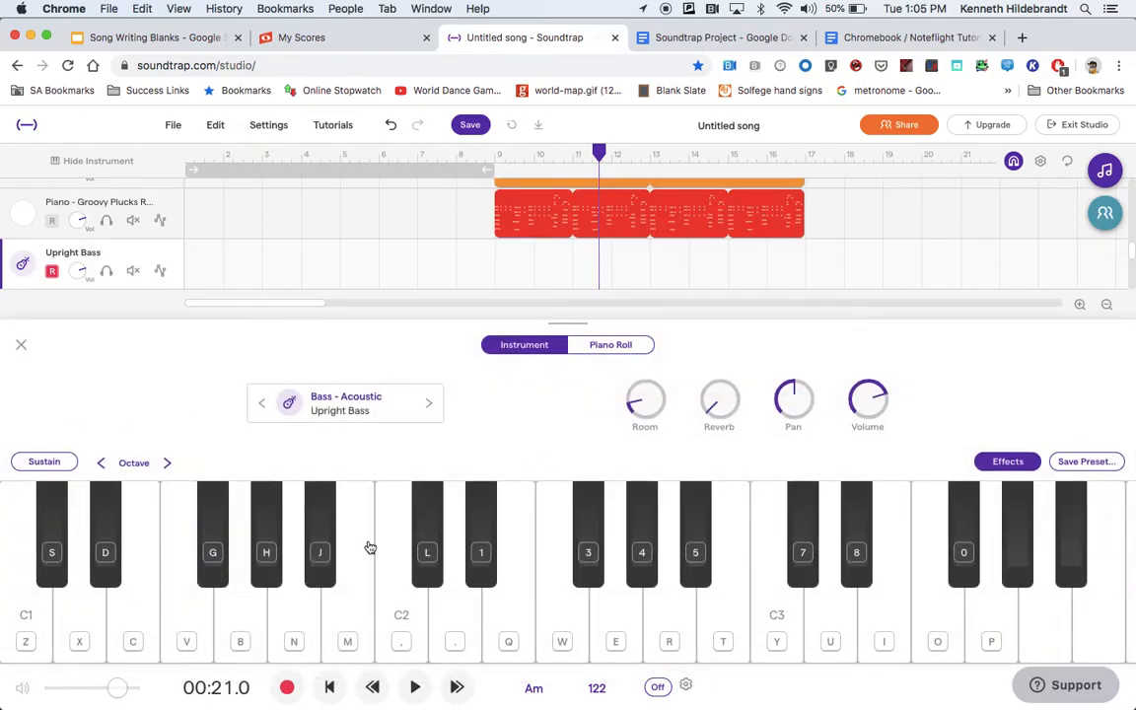
pyautogui.click(29, 621)
pyautogui.click(285, 610)
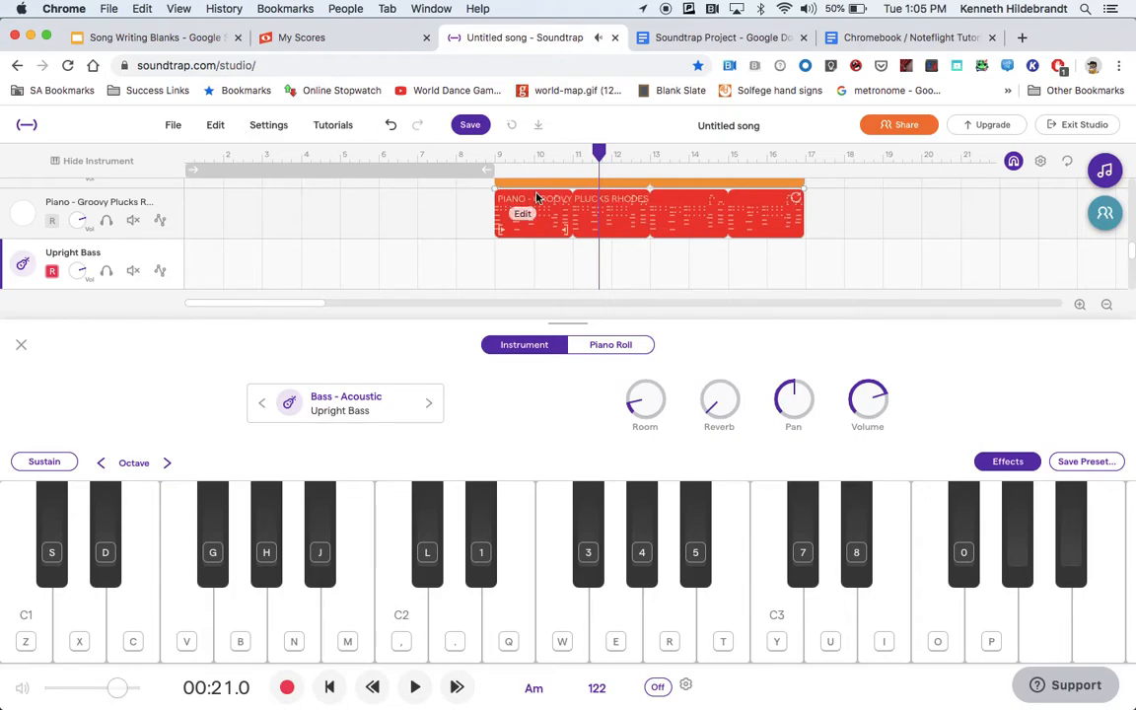
pyautogui.click(297, 625)
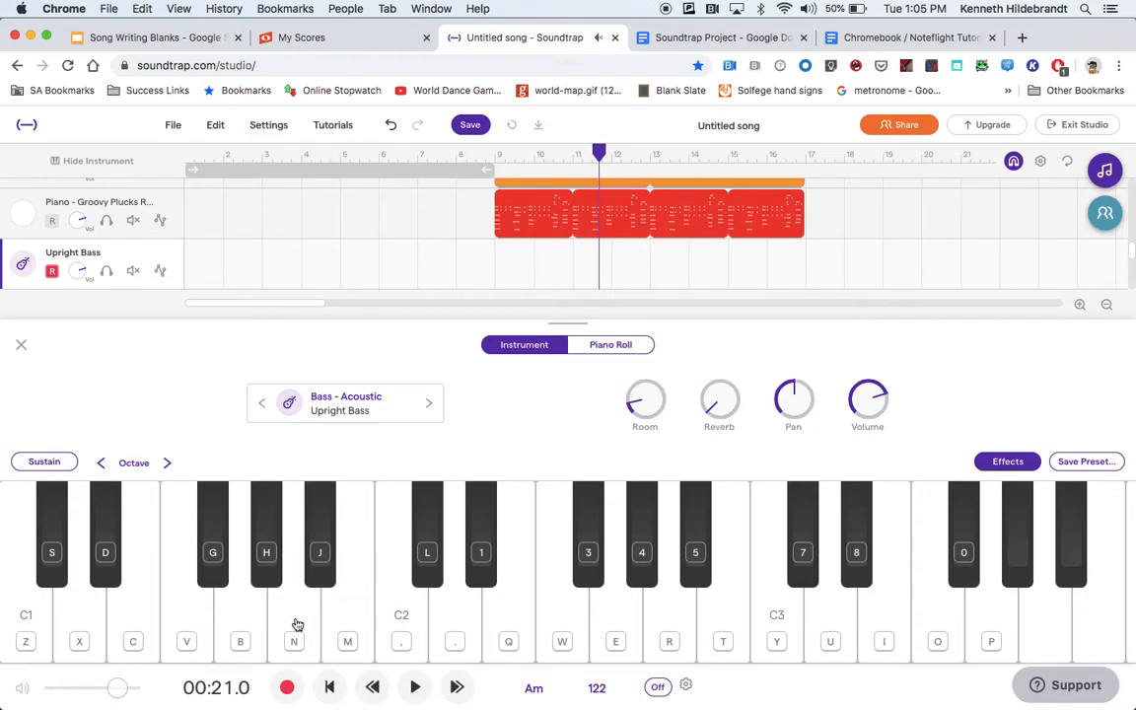
pyautogui.click(297, 624)
pyautogui.click(296, 624)
pyautogui.click(507, 613)
pyautogui.click(401, 616)
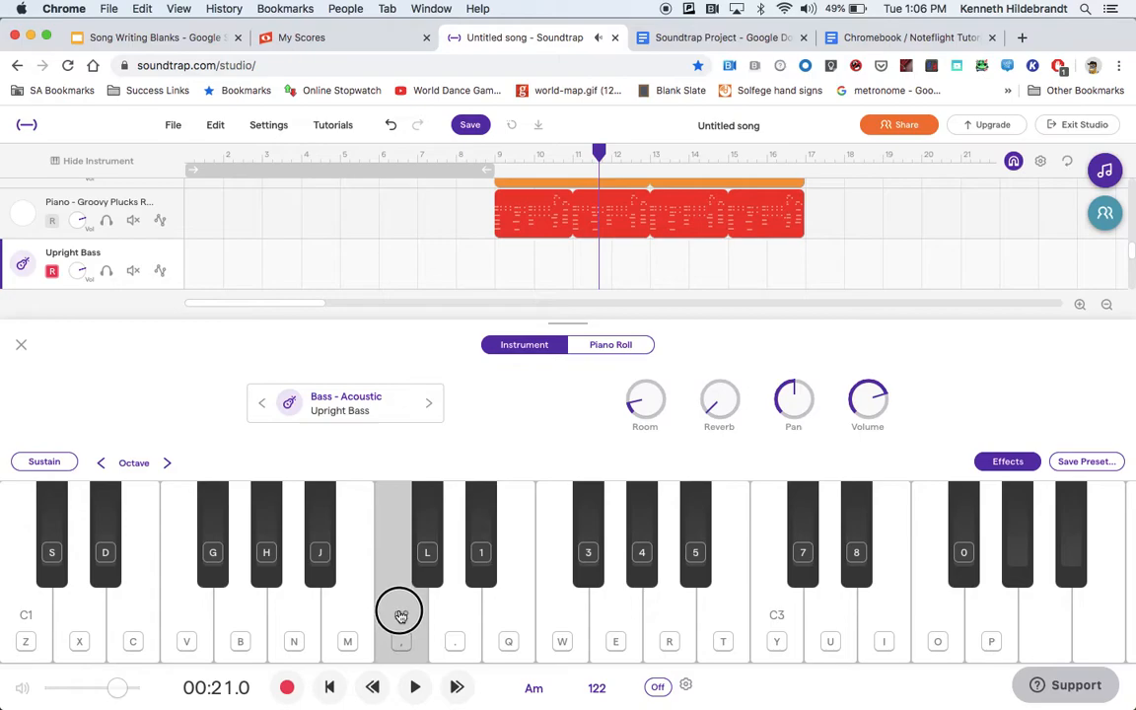
pyautogui.click(279, 621)
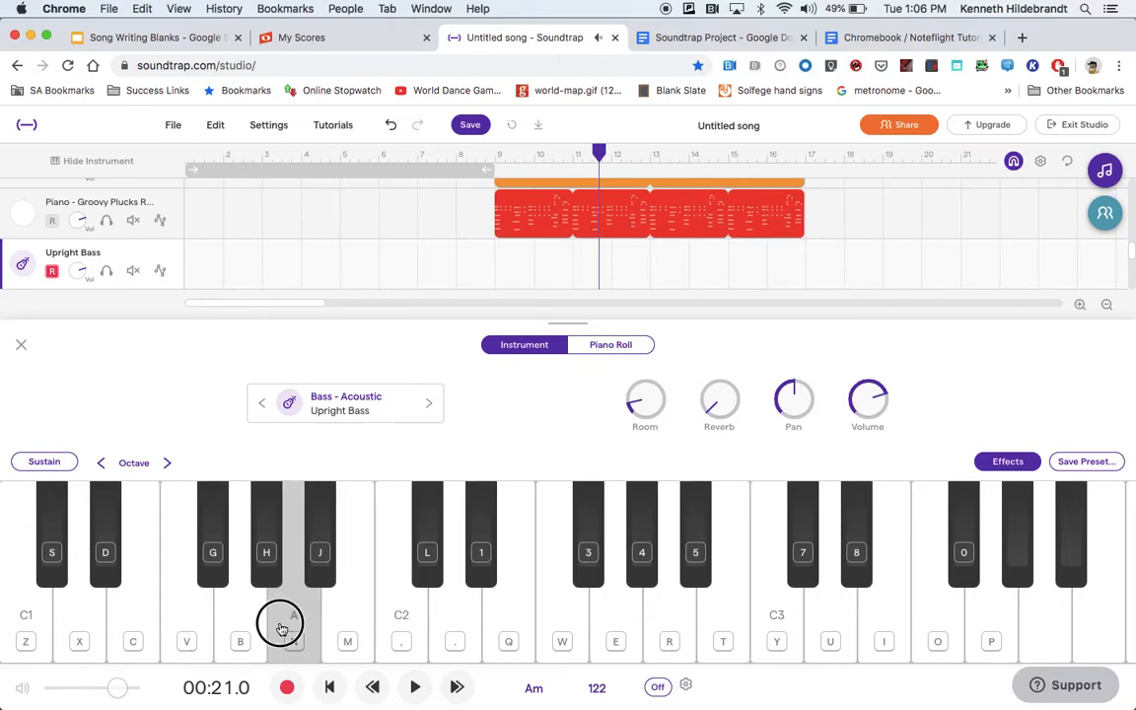
pyautogui.click(508, 617)
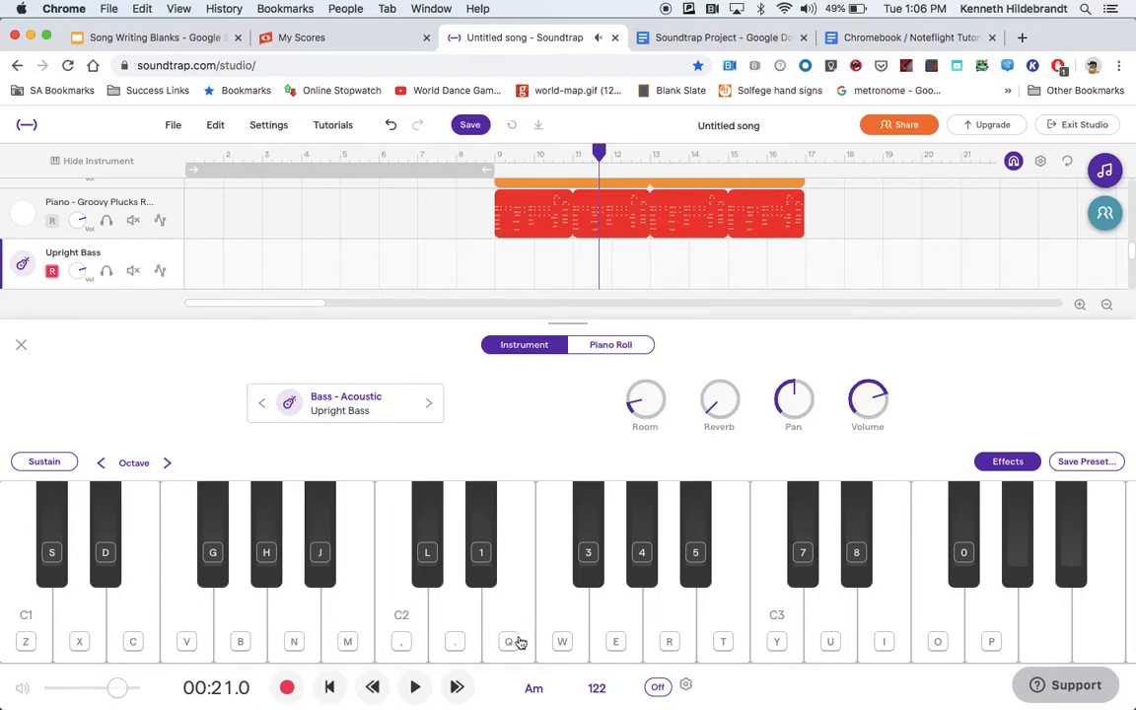
pyautogui.click(307, 616)
pyautogui.click(301, 614)
pyautogui.click(497, 604)
pyautogui.click(22, 348)
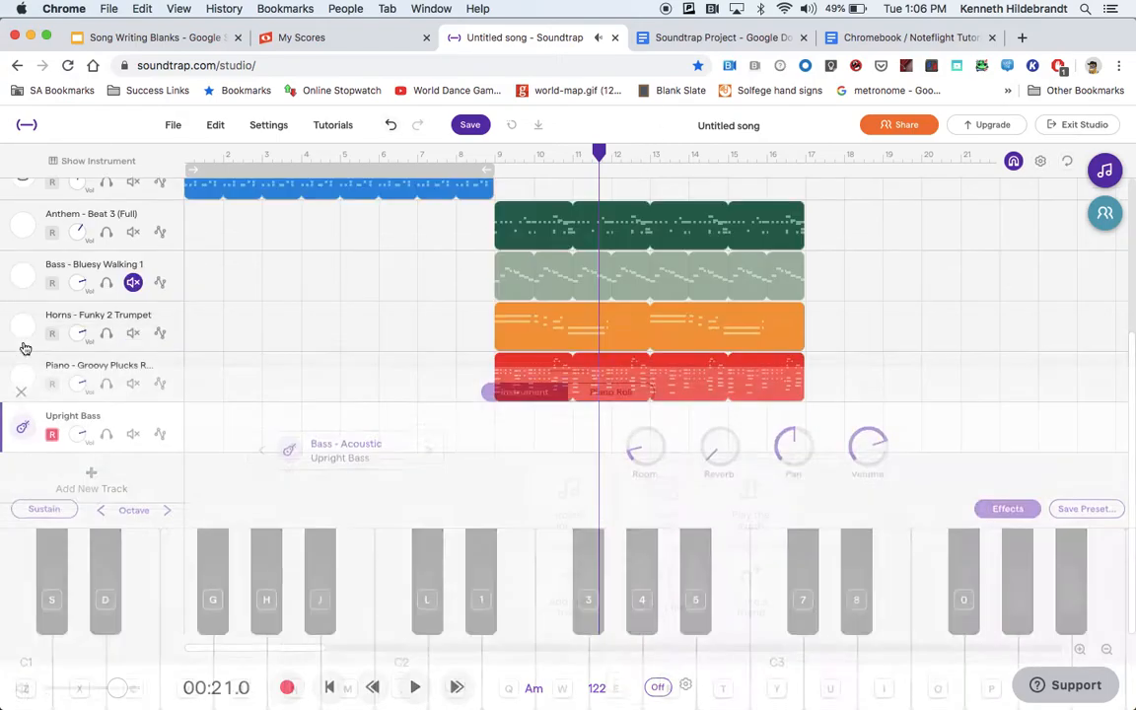
# Return the playhead to measure 9, turn on the metronome and raise its volume.
pyautogui.moveTo(603, 153); pyautogui.dragTo(494, 150)
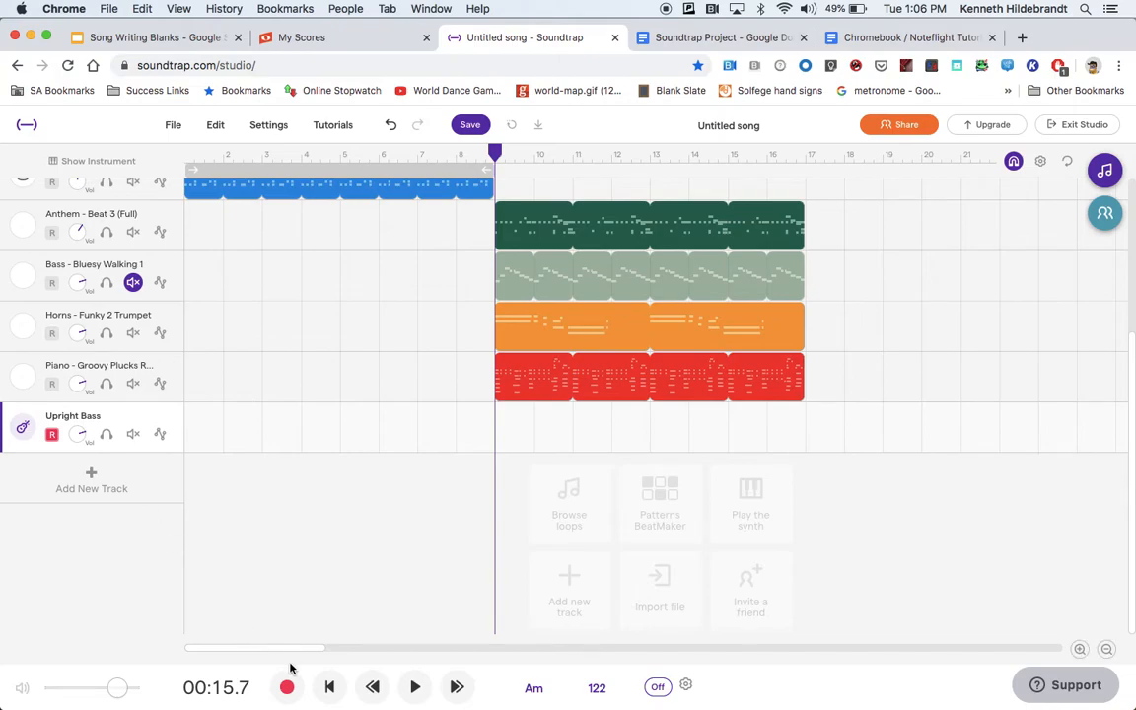
pyautogui.click(657, 690)
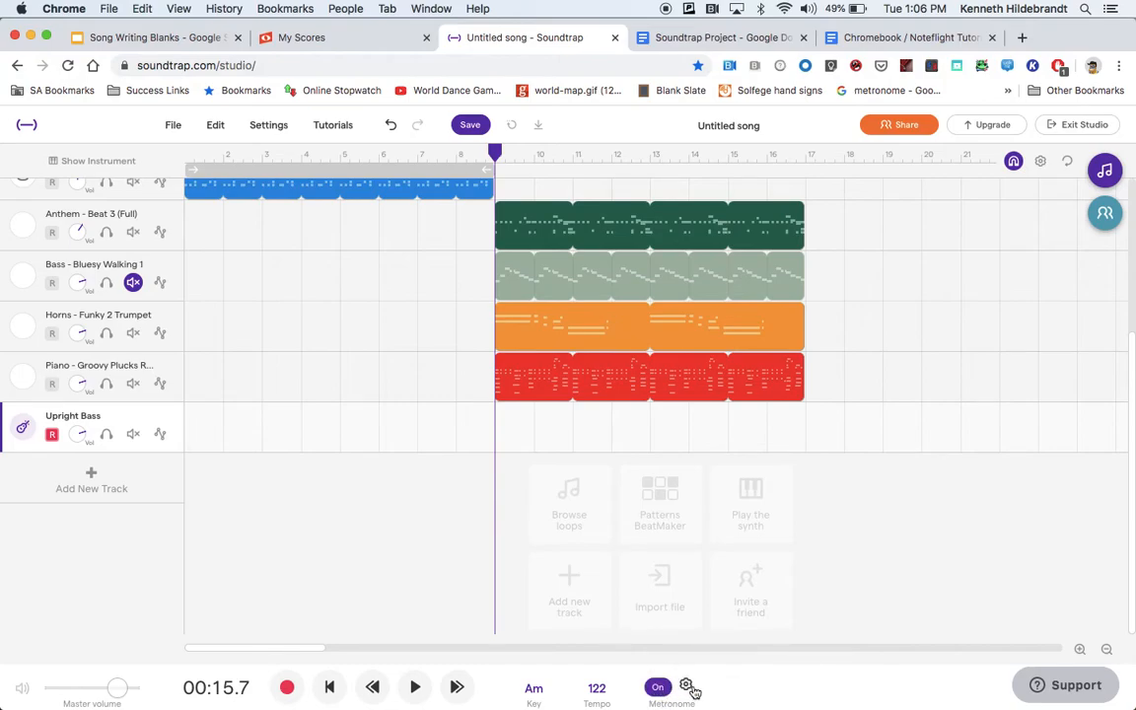
pyautogui.click(689, 685)
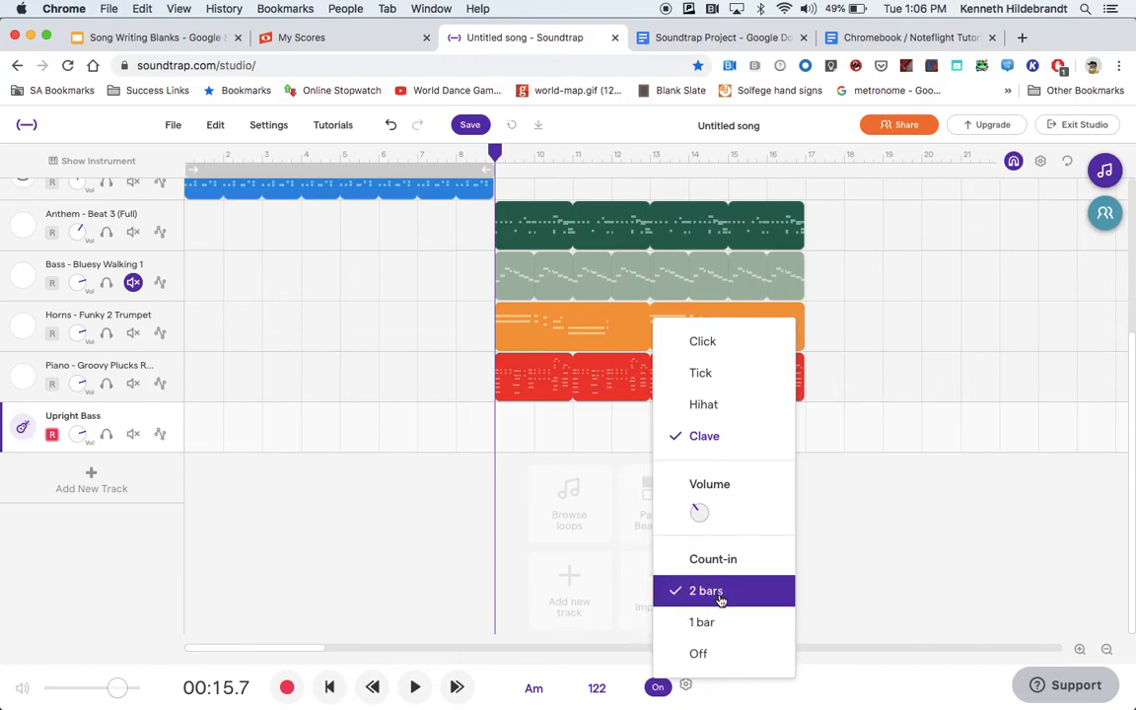
pyautogui.moveTo(696, 511); pyautogui.dragTo(703, 372)
pyautogui.click(786, 679)
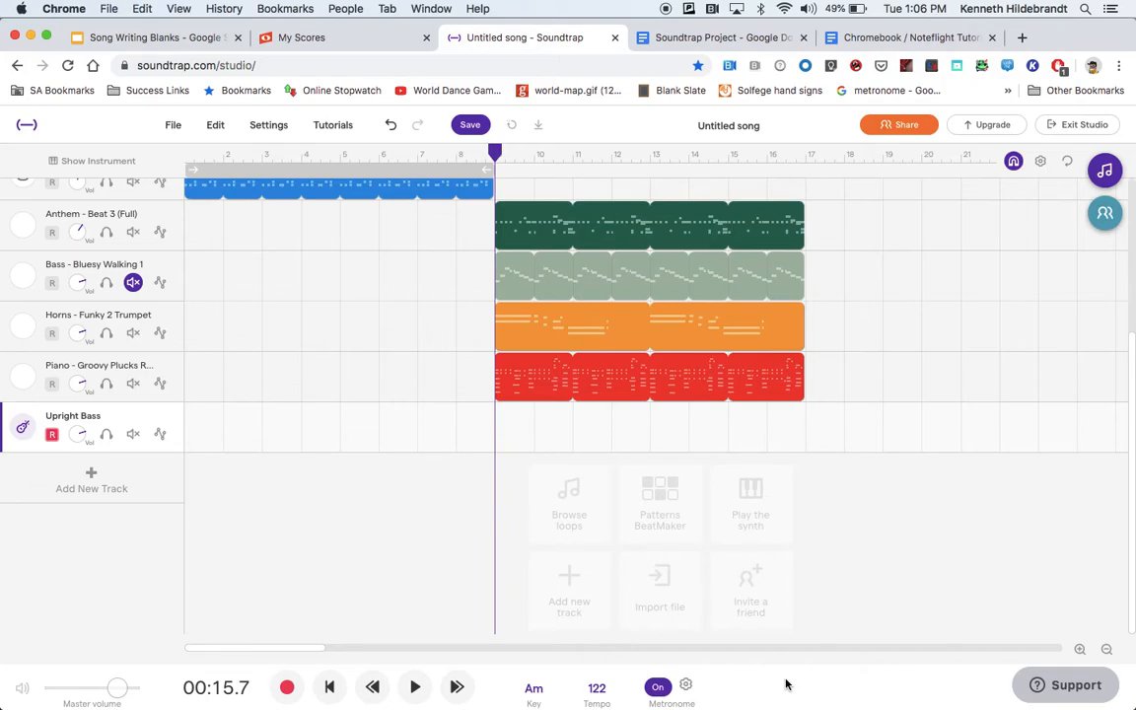
# Reopen the Upright Bass keyboard and rehearse the A, E and C notes.
pyautogui.click(29, 426)
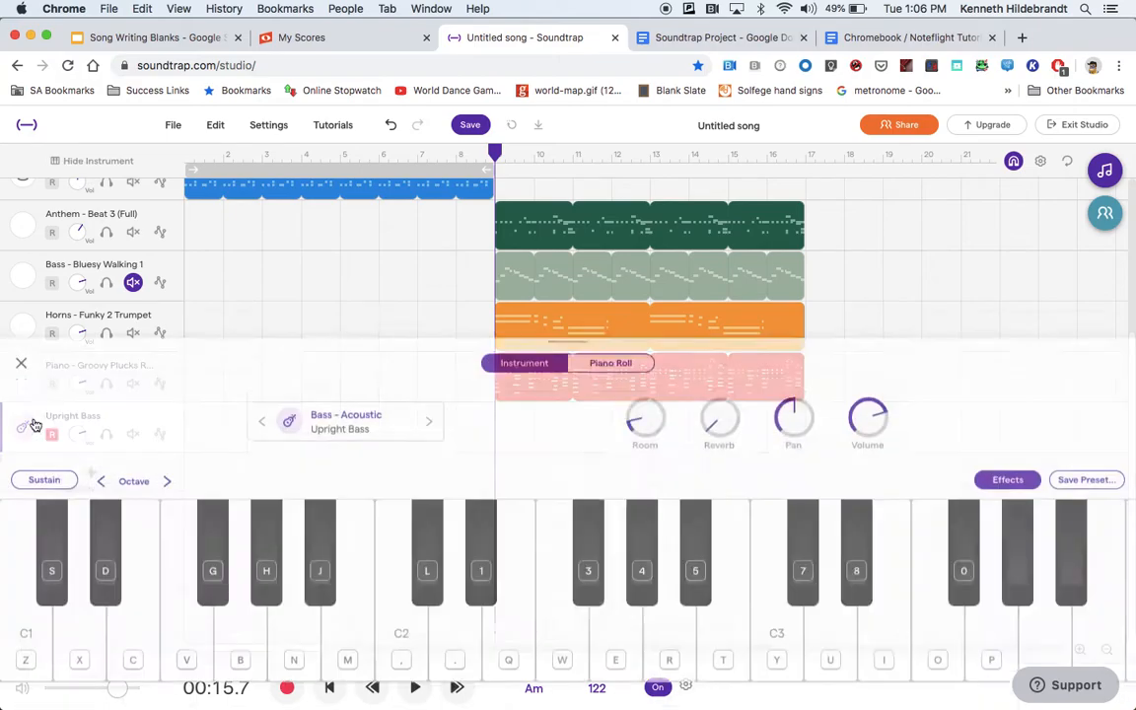
pyautogui.click(285, 625)
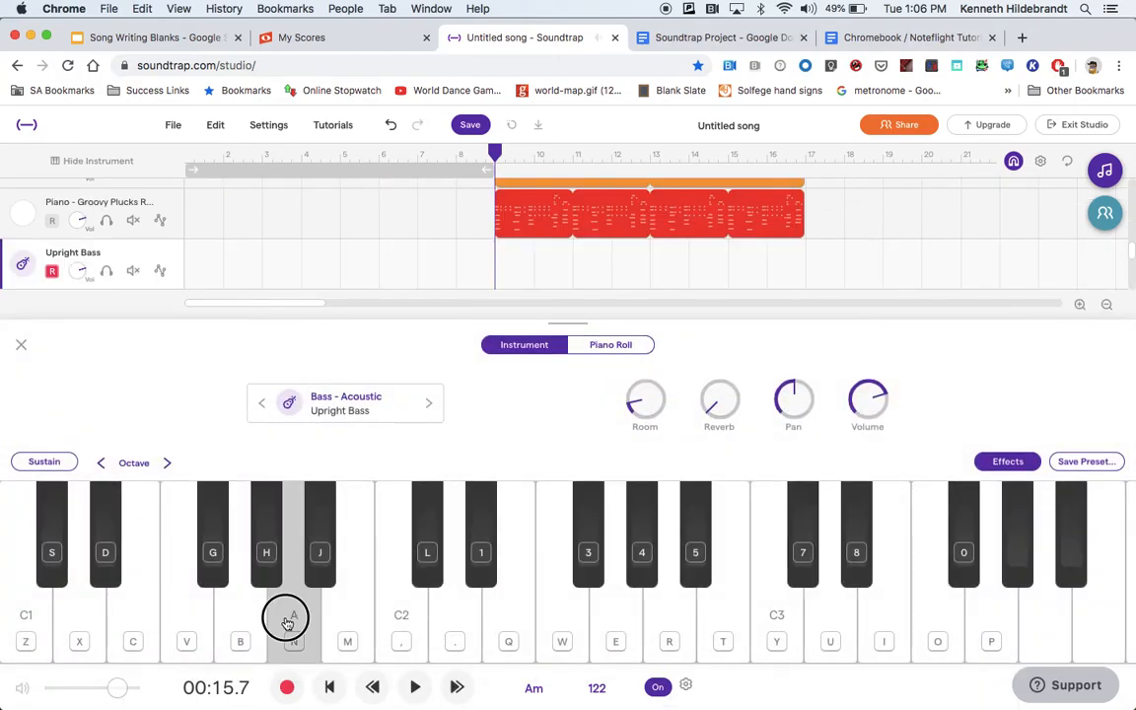
pyautogui.click(506, 624)
pyautogui.click(434, 612)
pyautogui.click(420, 613)
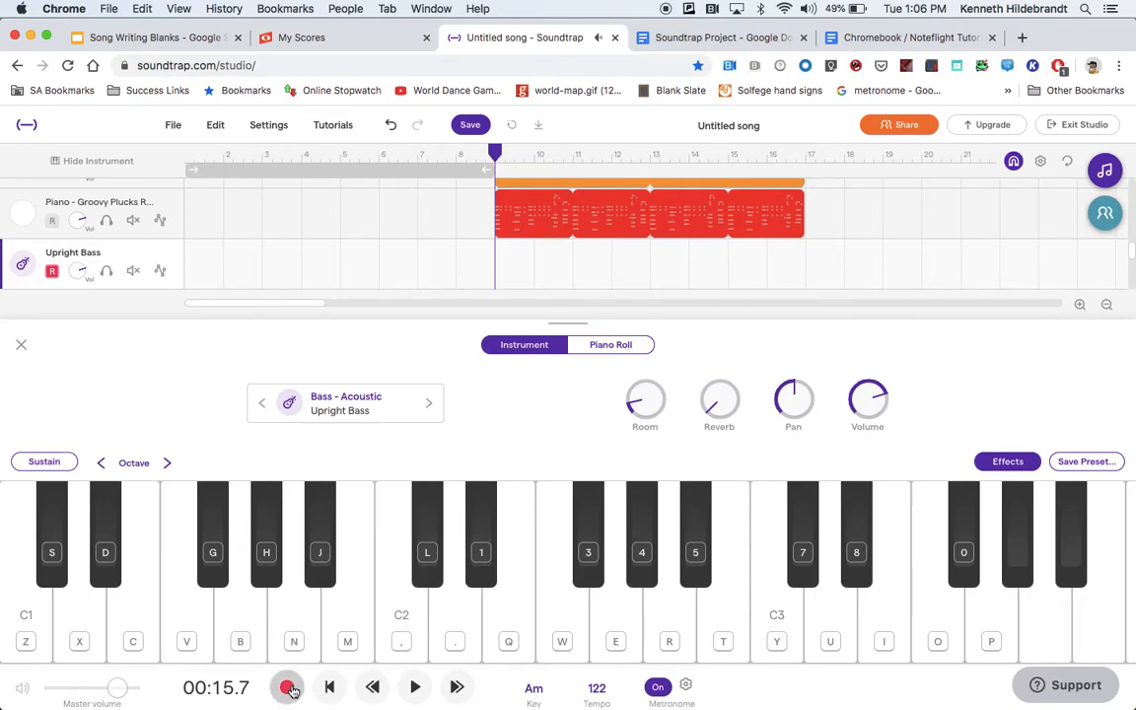
# Check the 2-bar count-in and record an upright bass line from measure 9 past measure 17, mostly repeated A notes with a few higher notes.
pyautogui.click(685, 684)
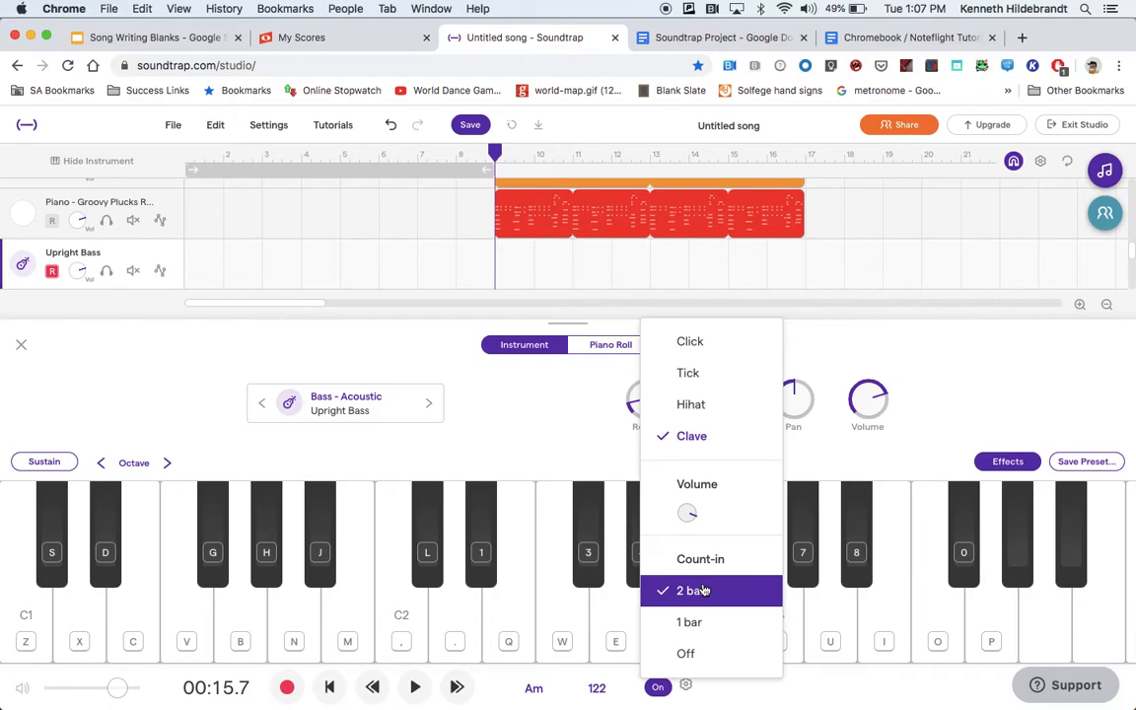
pyautogui.click(797, 683)
pyautogui.click(286, 688)
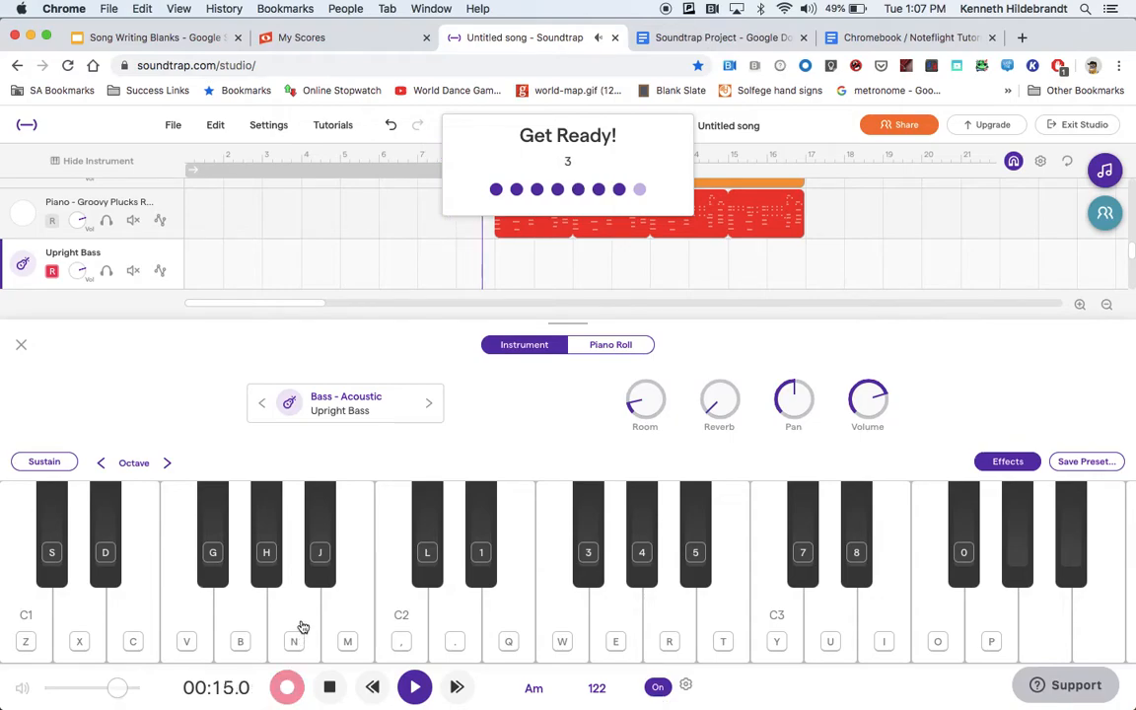
pyautogui.click(301, 616)
pyautogui.click(303, 618)
pyautogui.click(303, 618)
pyautogui.click(401, 617)
pyautogui.click(523, 614)
pyautogui.click(303, 618)
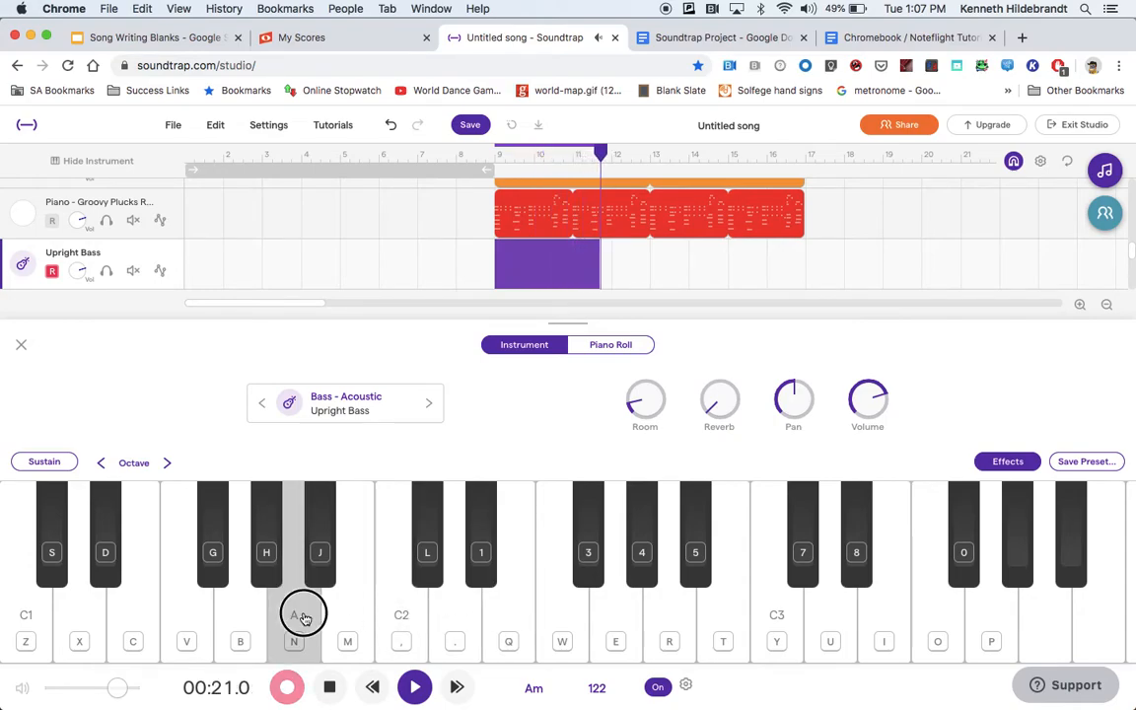
pyautogui.click(304, 618)
pyautogui.click(302, 617)
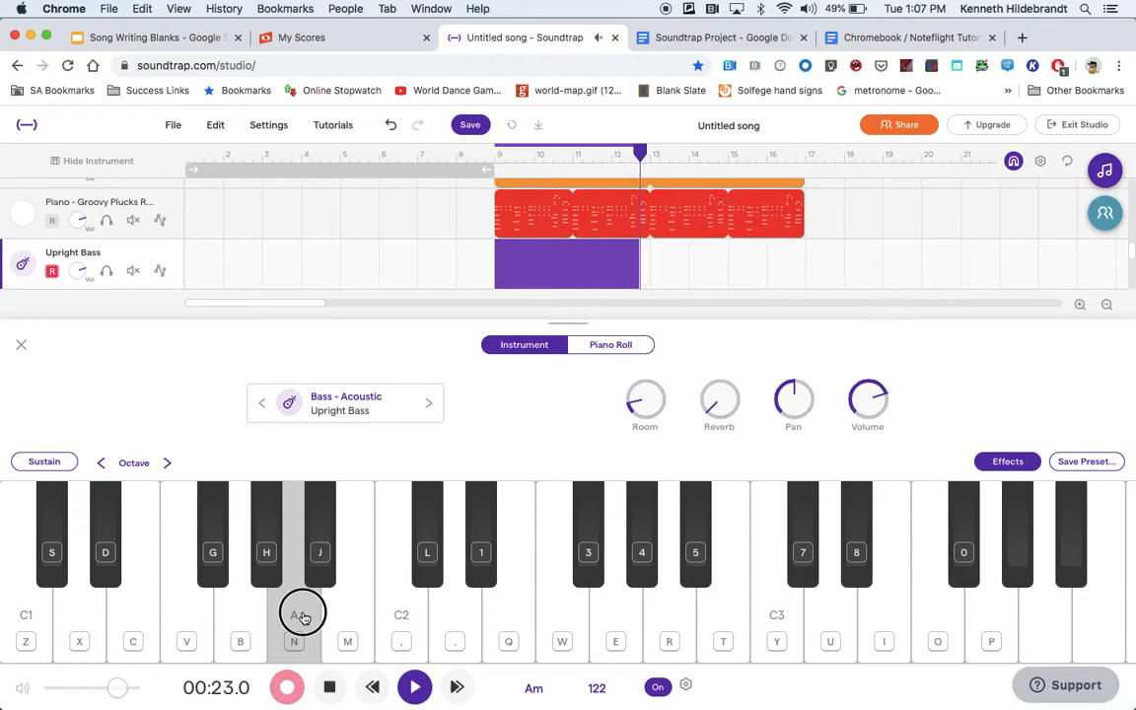
pyautogui.click(294, 613)
pyautogui.click(298, 612)
pyautogui.click(399, 612)
pyautogui.click(451, 618)
pyautogui.click(299, 616)
pyautogui.click(301, 623)
pyautogui.click(302, 622)
pyautogui.click(302, 623)
pyautogui.click(301, 623)
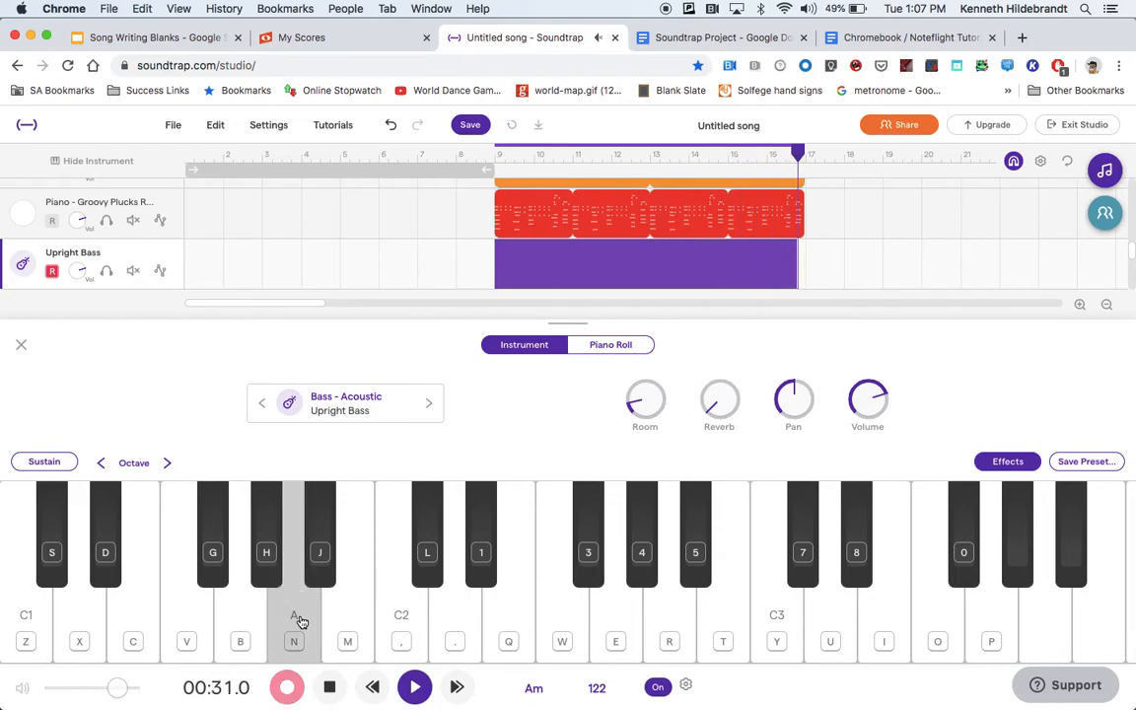
pyautogui.click(330, 689)
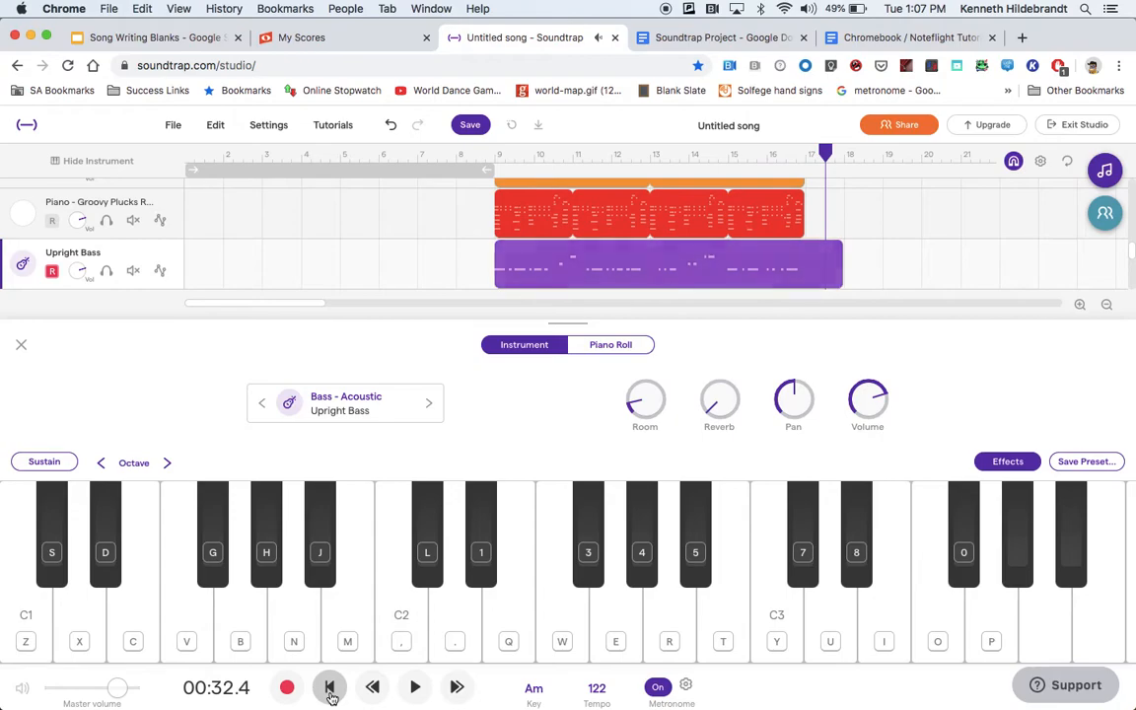
# Close the keyboard, solo the Upright Bass track and turn off the metronome.
pyautogui.click(20, 344)
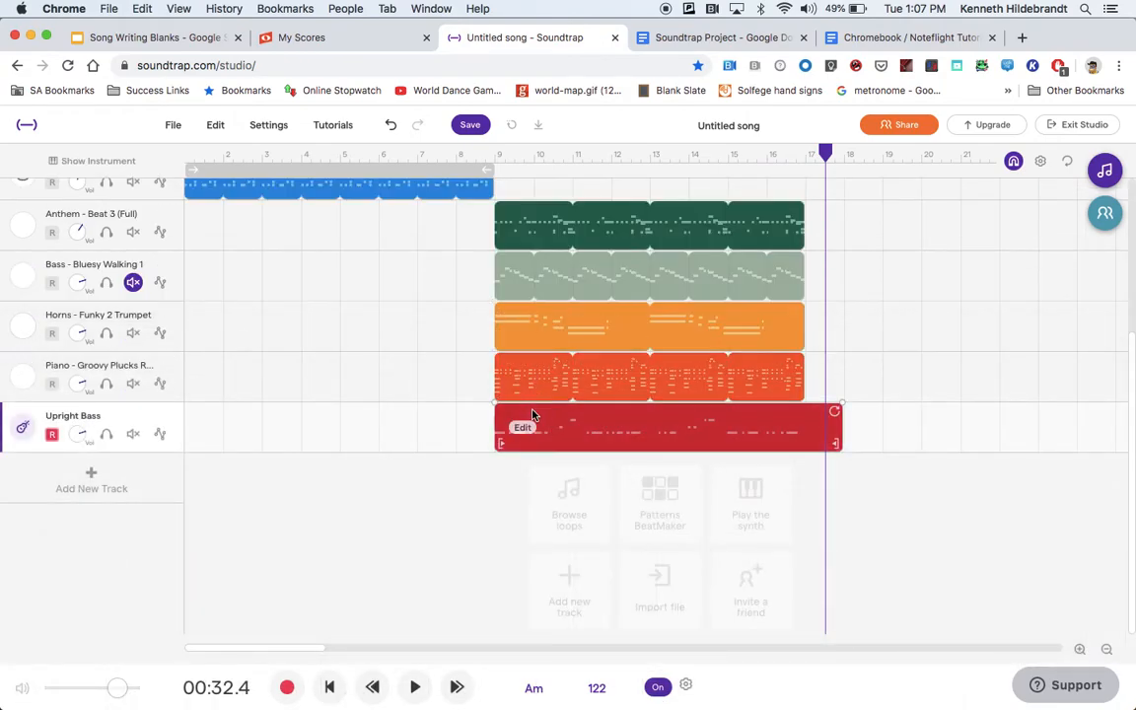
pyautogui.click(107, 434)
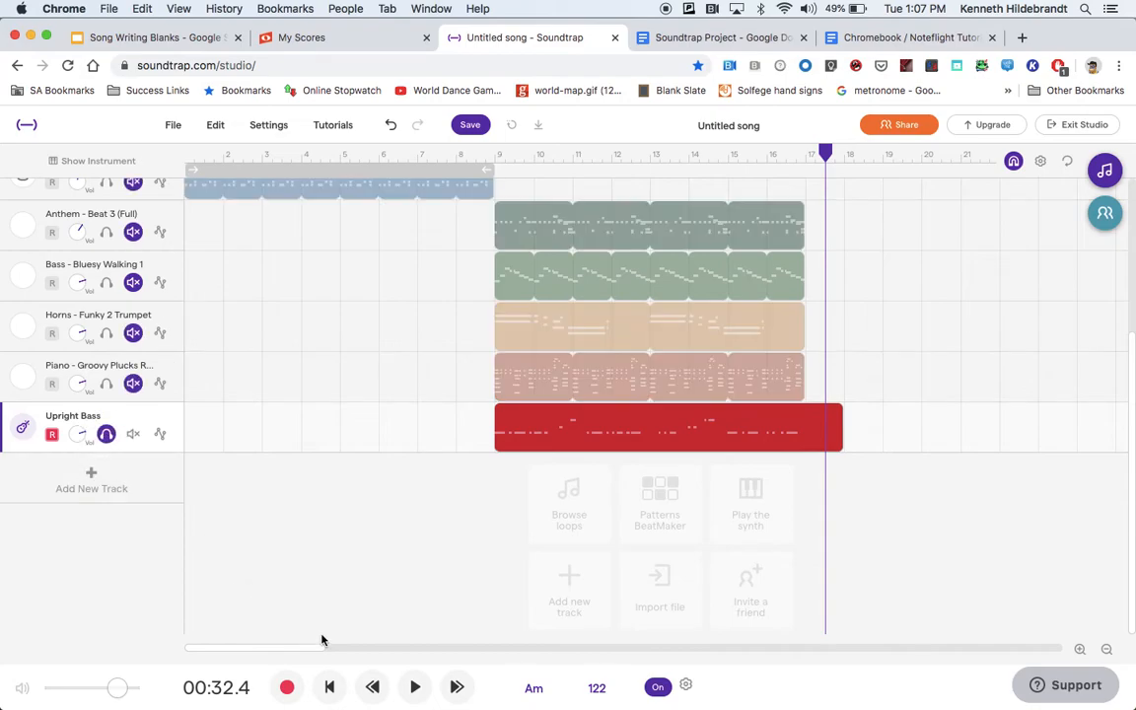
pyautogui.click(415, 687)
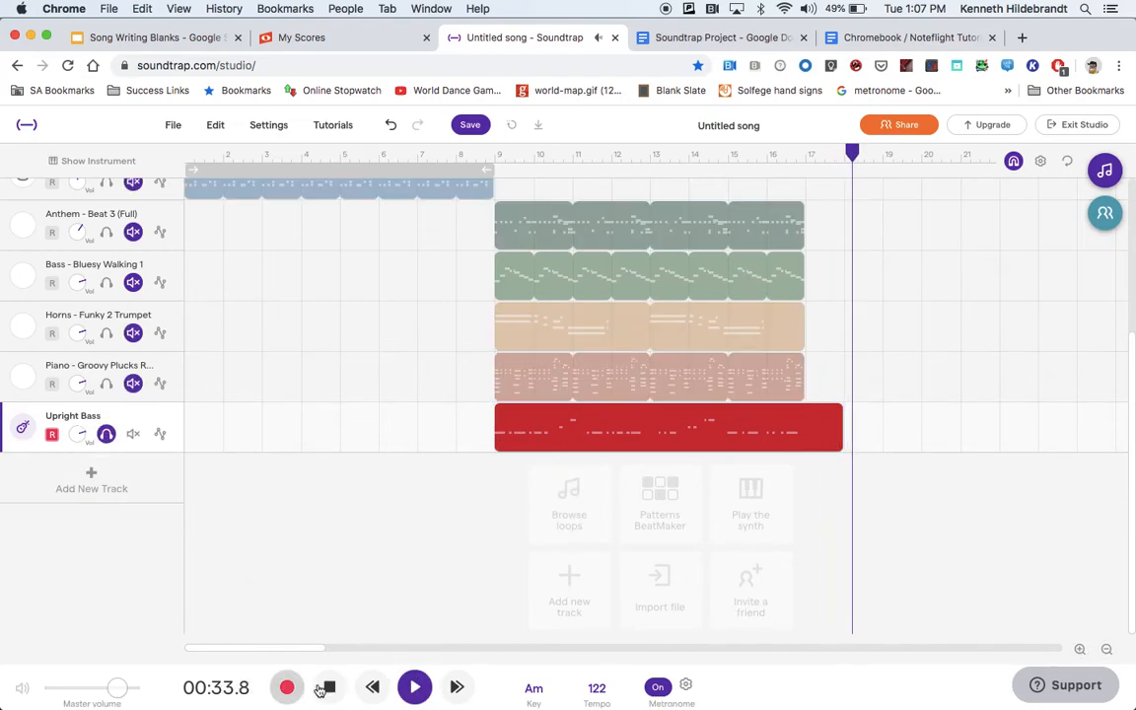
pyautogui.press('space')
pyautogui.click(658, 684)
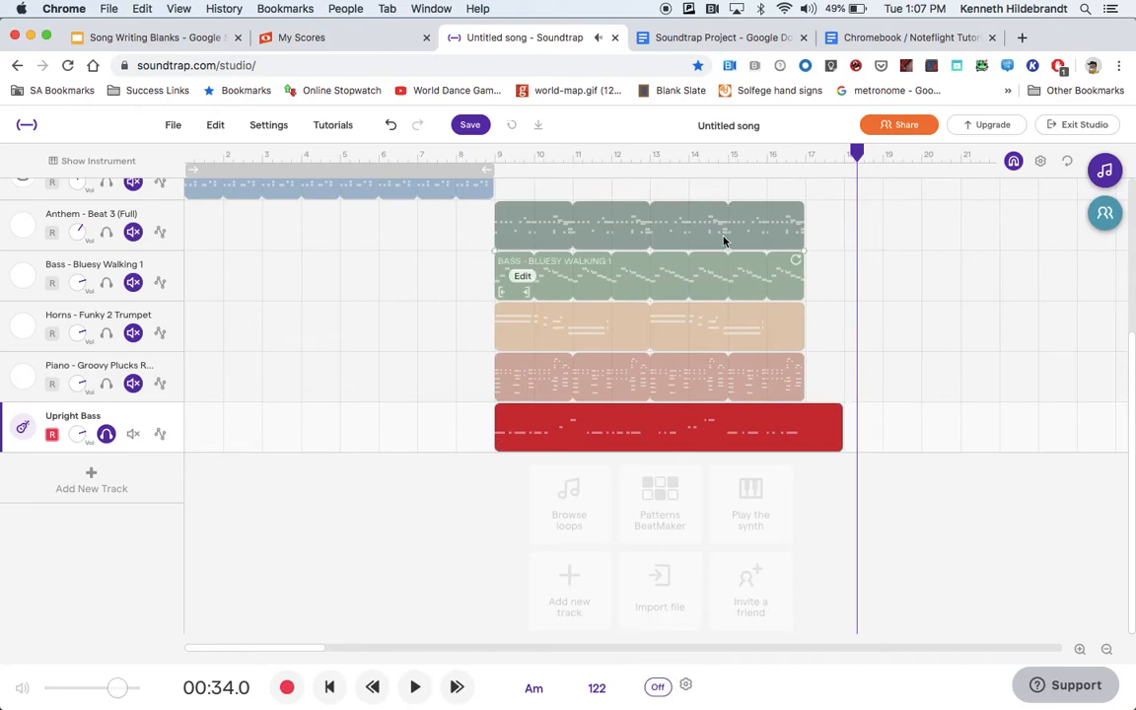
# Play back the soloed upright bass recording from measure 9.
pyautogui.moveTo(856, 153); pyautogui.dragTo(495, 145)
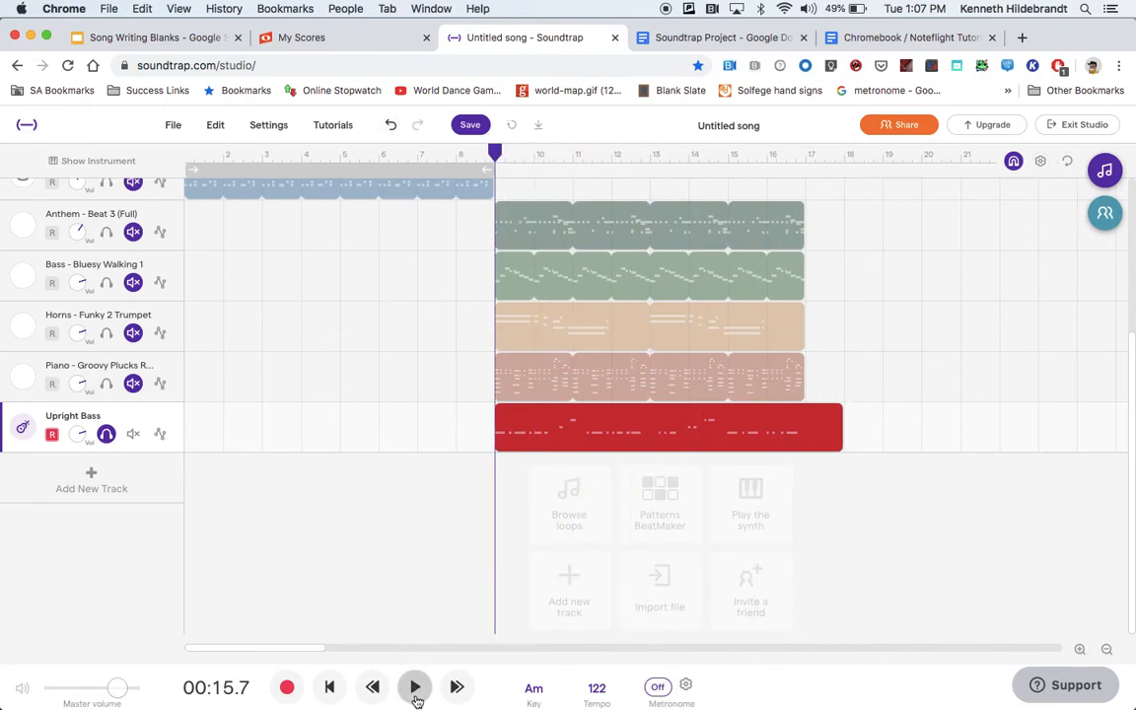
pyautogui.click(416, 690)
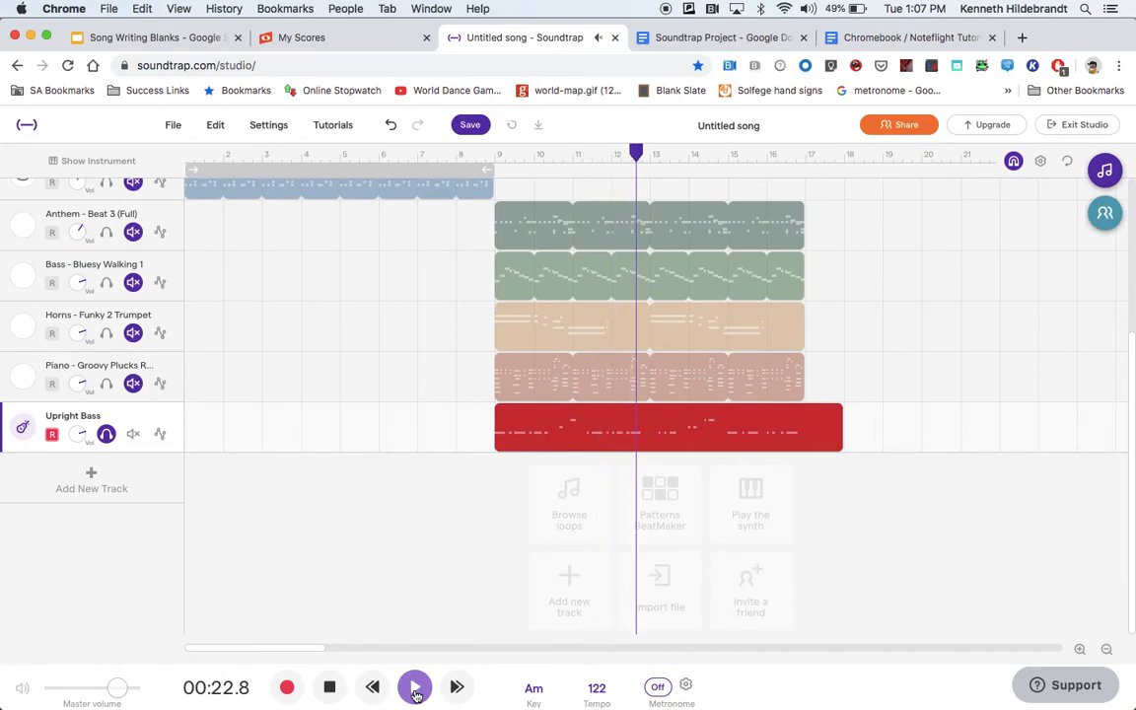
pyautogui.click(329, 687)
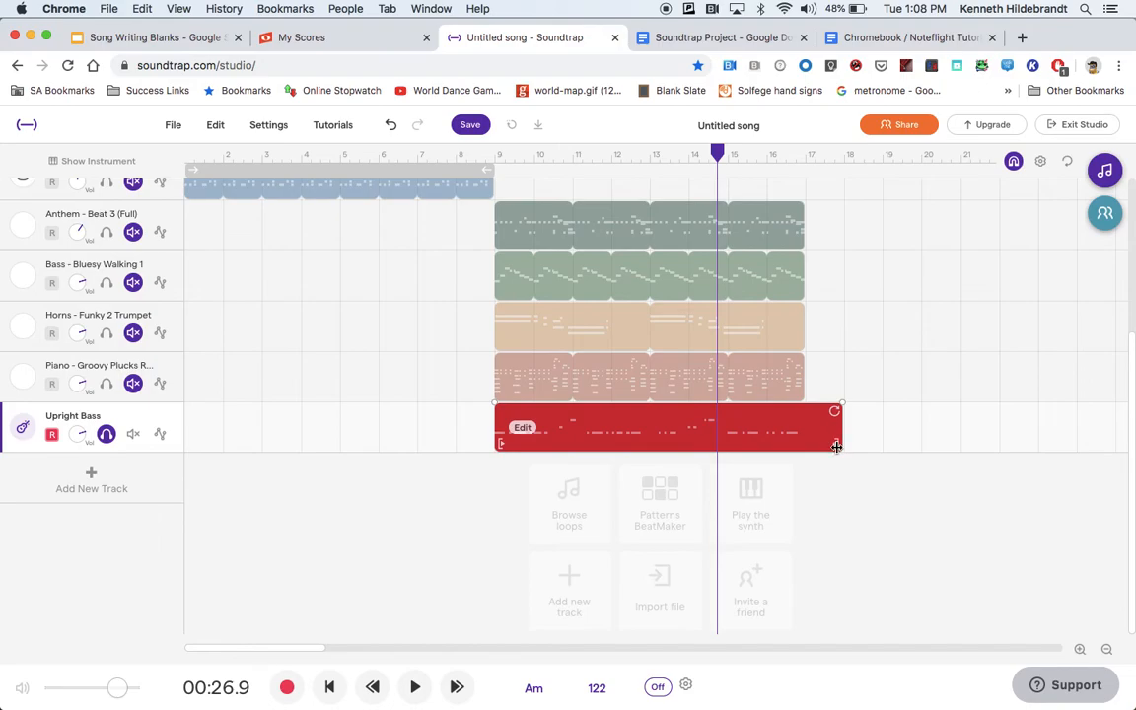
# Trim the upright bass region to end at measure 17 with the other loops, and unsolo its track.
pyautogui.moveTo(839, 444); pyautogui.dragTo(800, 447)
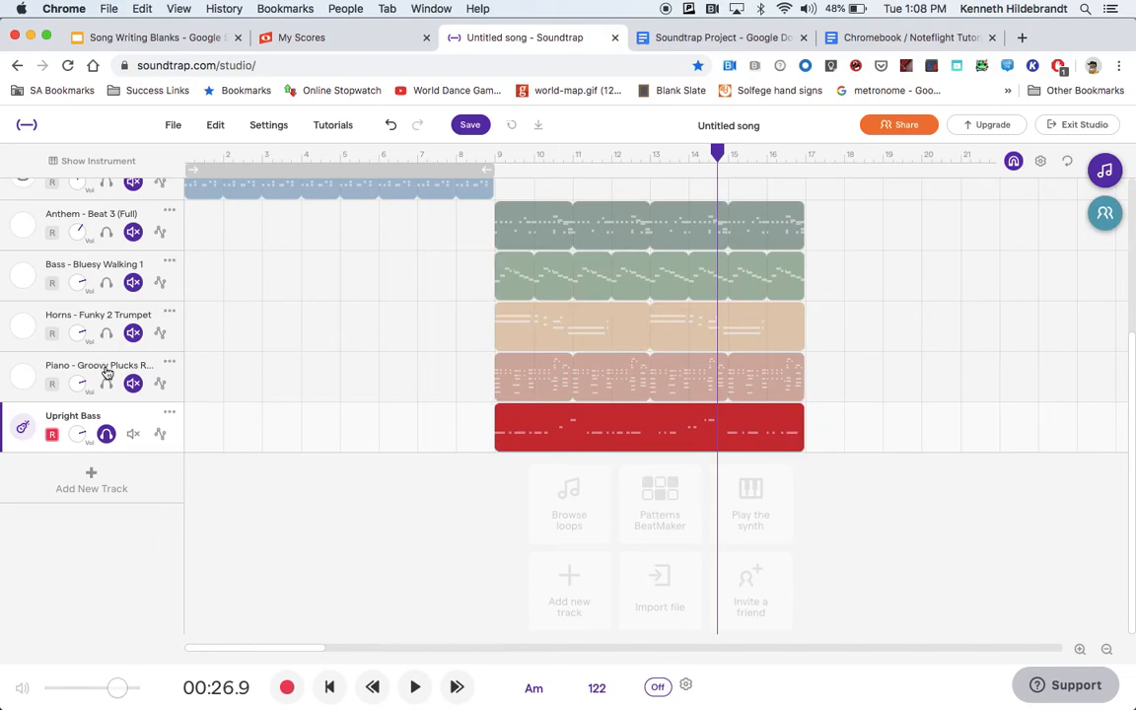
pyautogui.click(109, 440)
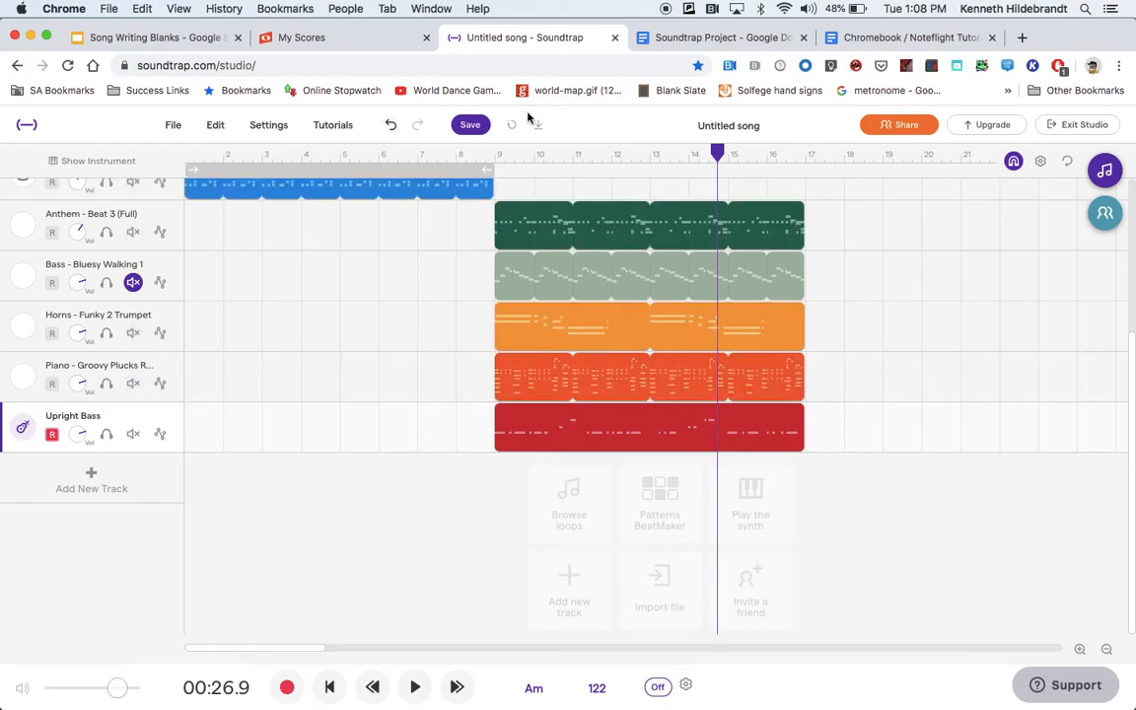
# Play the second section from measure 9 and raise the Upright Bass track's volume to about maximum.
pyautogui.moveTo(712, 154); pyautogui.dragTo(493, 144)
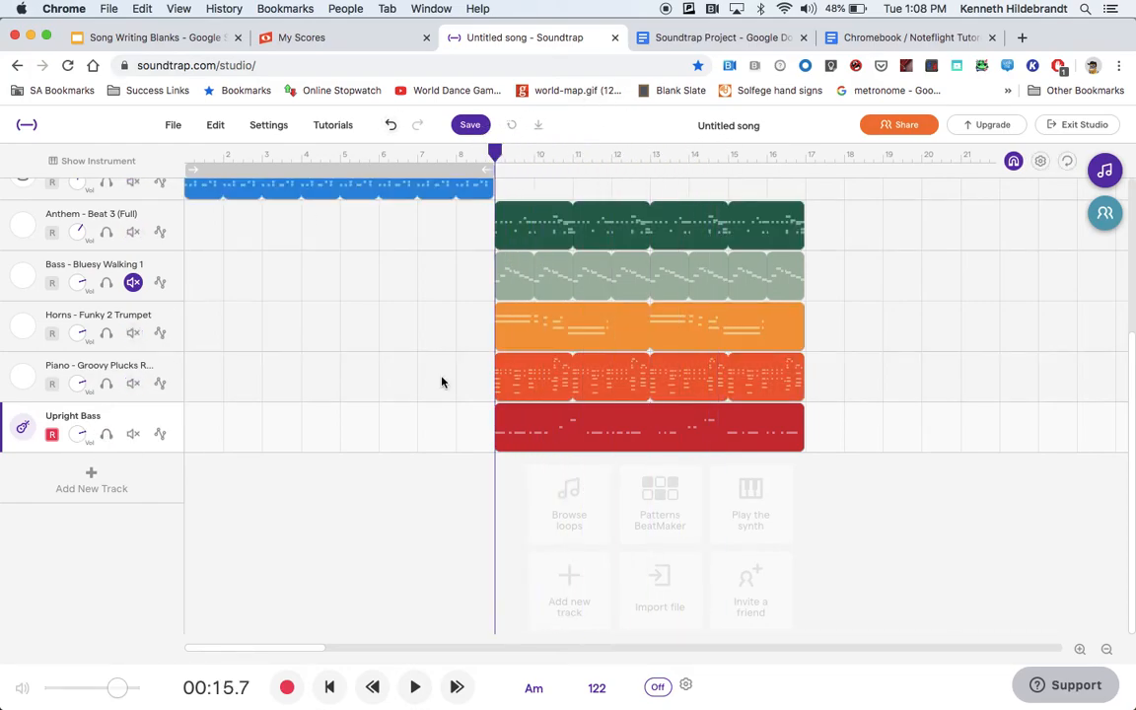
pyautogui.click(419, 687)
pyautogui.click(83, 438)
pyautogui.moveTo(83, 438); pyautogui.dragTo(76, 318)
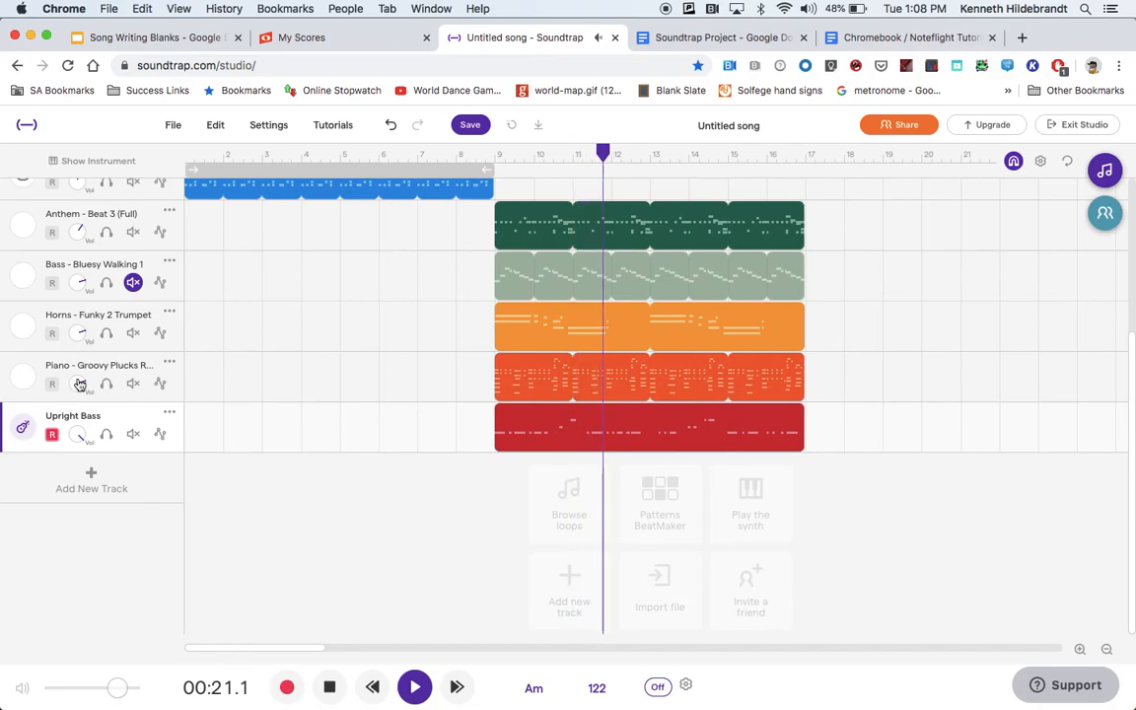
# Balance the second section during playback by lowering the Anthem - Beat 3 drums and raising the Groovy Plucks piano slightly, and stop playback.
pyautogui.click(79, 237)
pyautogui.moveTo(79, 237); pyautogui.dragTo(77, 299)
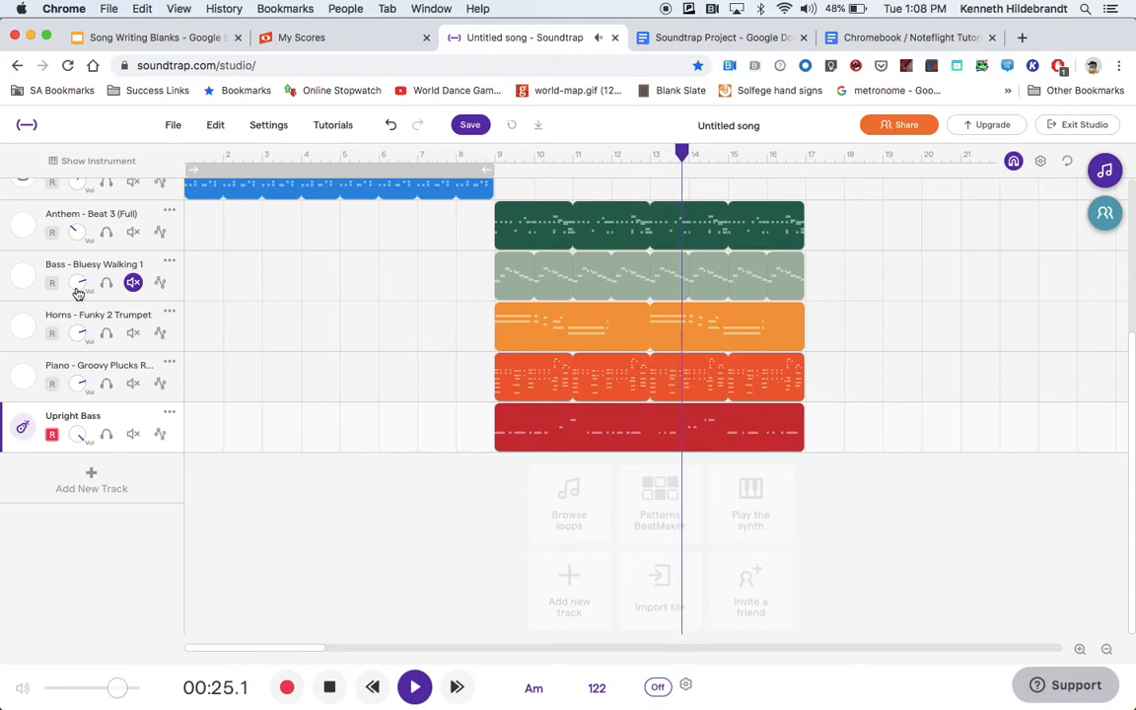
pyautogui.click(79, 376)
pyautogui.moveTo(78, 375); pyautogui.dragTo(79, 351)
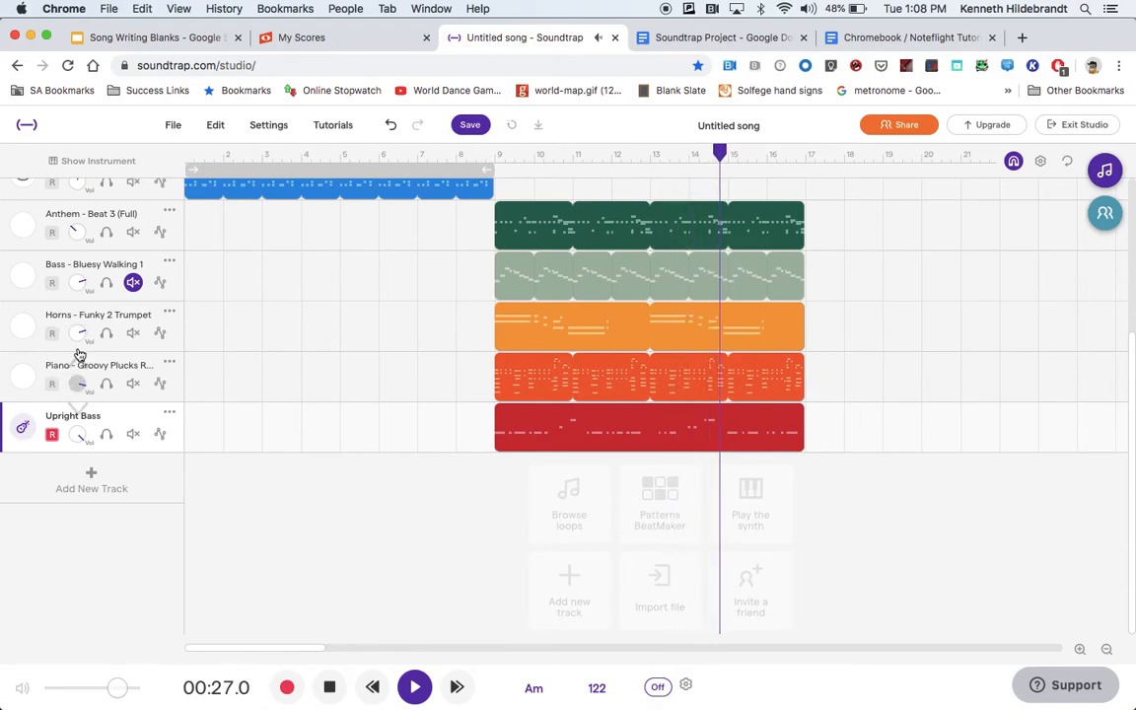
pyautogui.moveTo(74, 233); pyautogui.dragTo(69, 193)
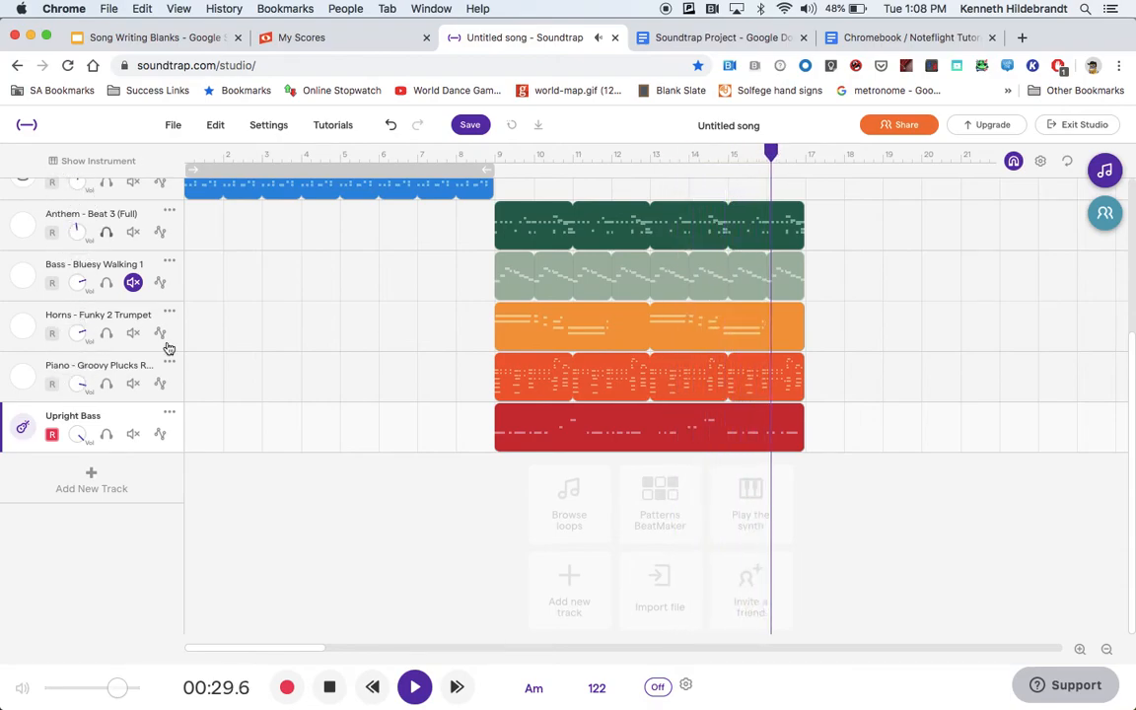
pyautogui.click(332, 690)
# Return the playhead to the start of the song and look over the tracks of both sections.
pyautogui.scroll(5, 383, 398)
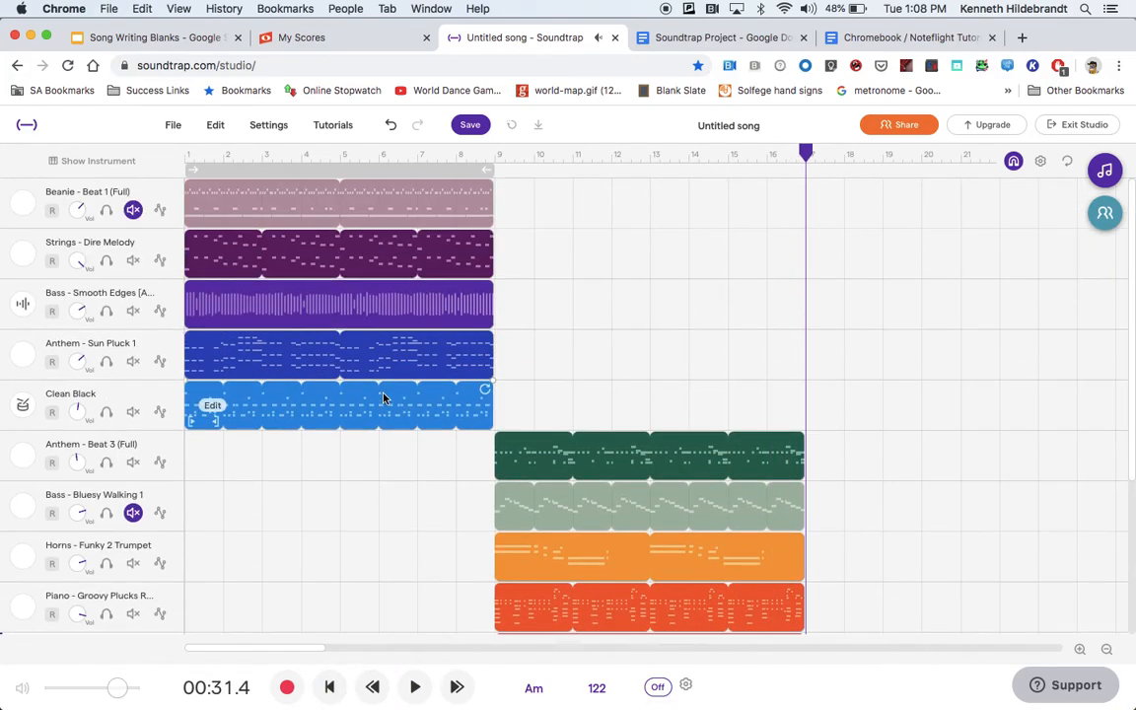
pyautogui.moveTo(805, 155); pyautogui.dragTo(72, 122)
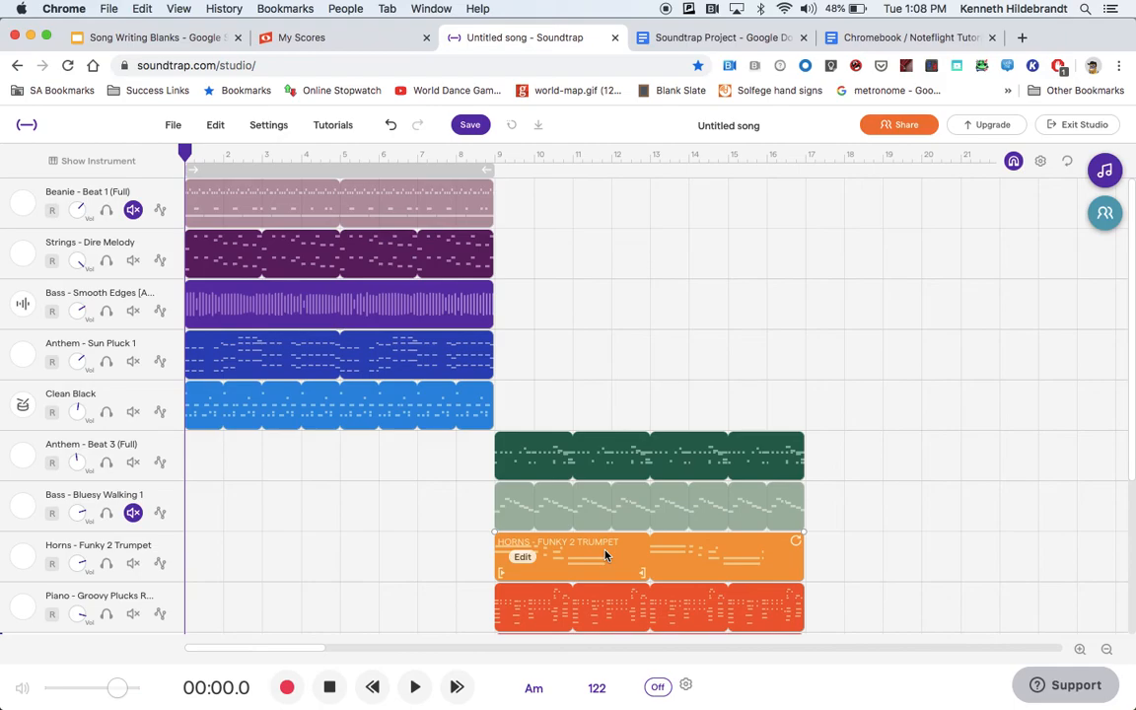
pyautogui.scroll(-1, 604, 552)
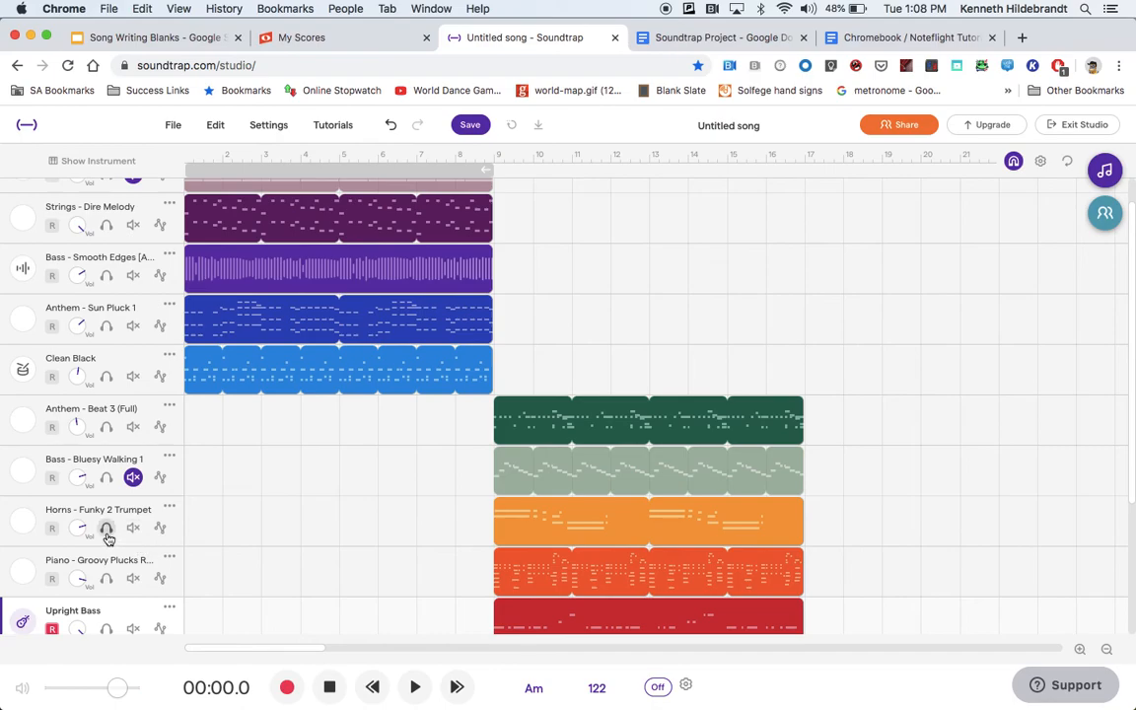
pyautogui.scroll(1, 129, 434)
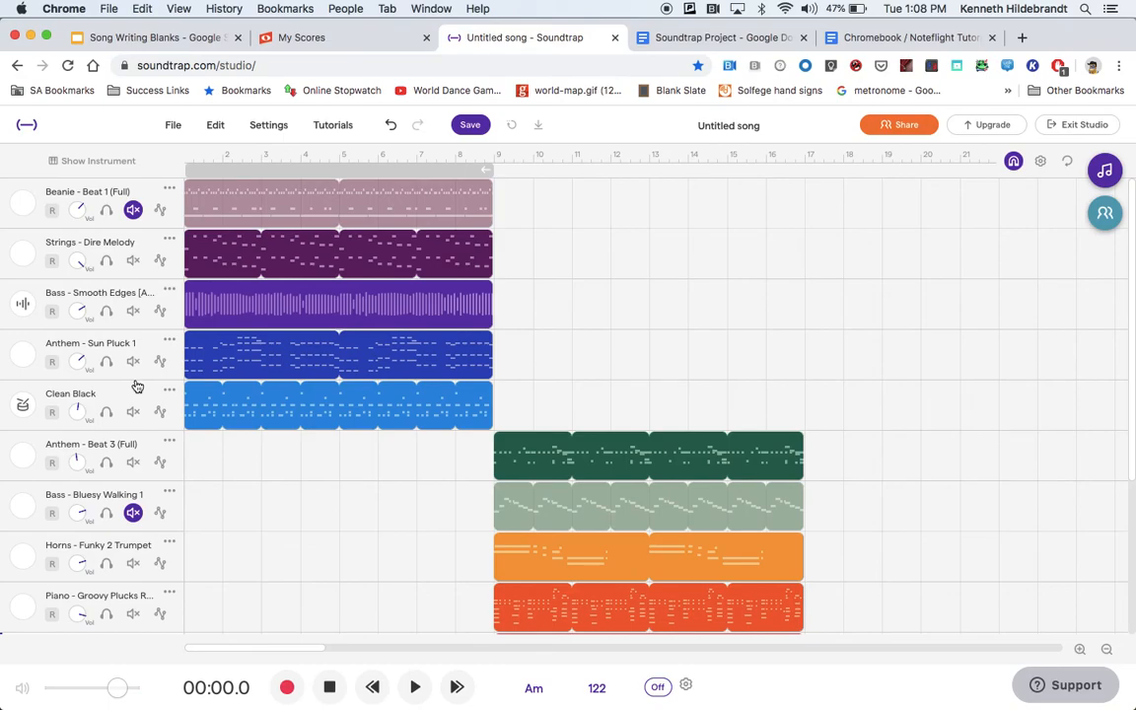
# Rename the song to the author's last name followed by "- Test Song 1" and save the project.
pyautogui.click(731, 126)
pyautogui.write('Hildebrandt')
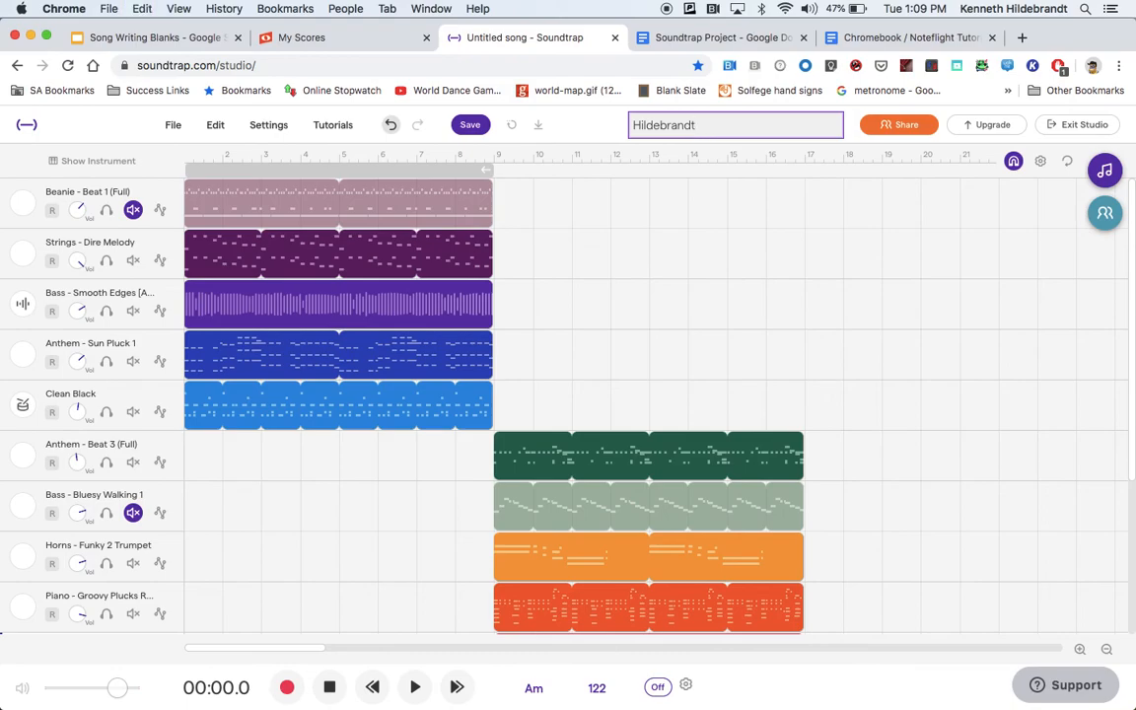
pyautogui.doubleClick(663, 125)
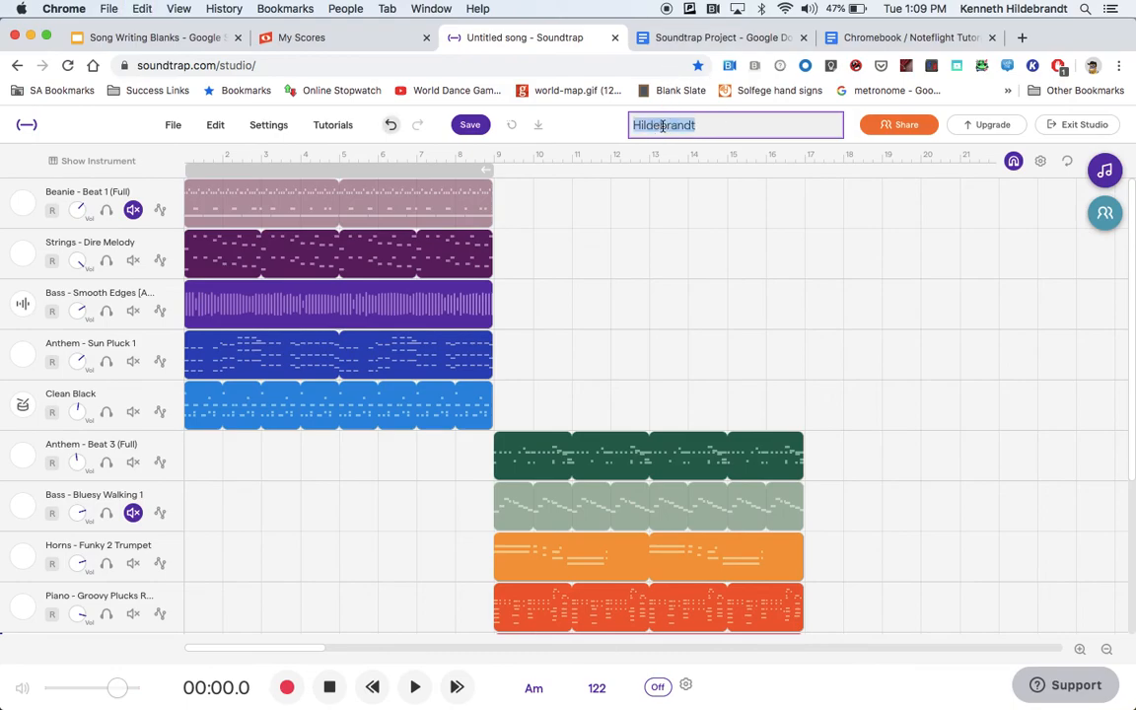
pyautogui.write('J')
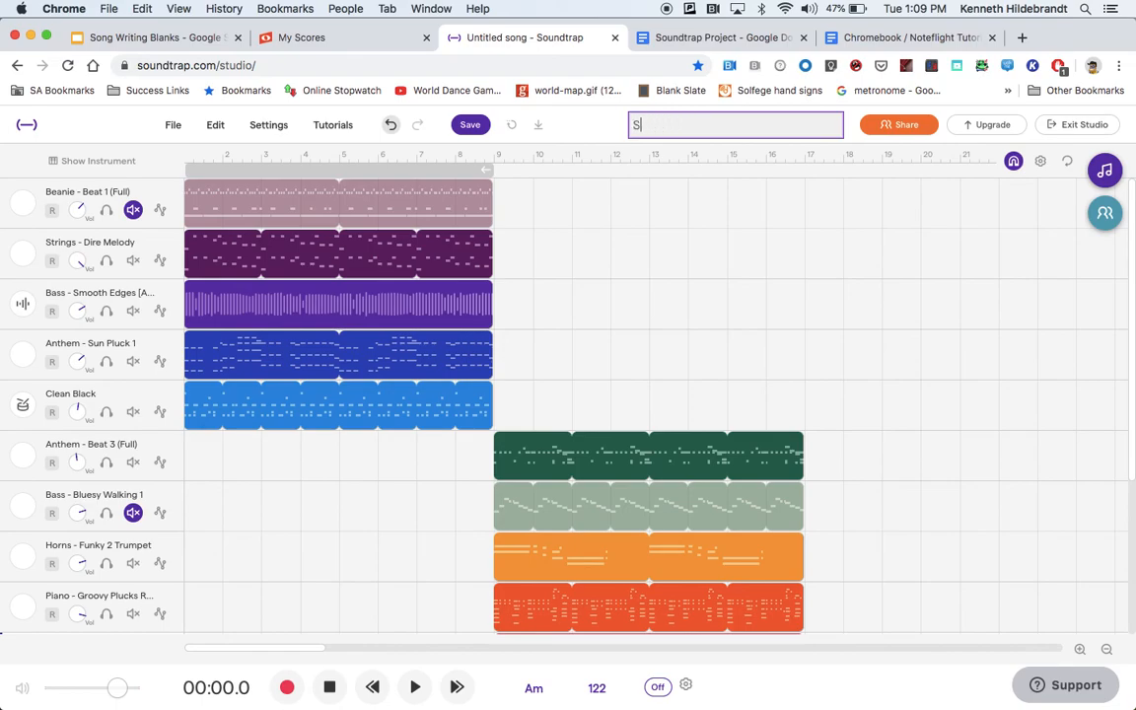
pyautogui.write('Madiso')
pyautogui.write('ildebrandt - Test Song 1')
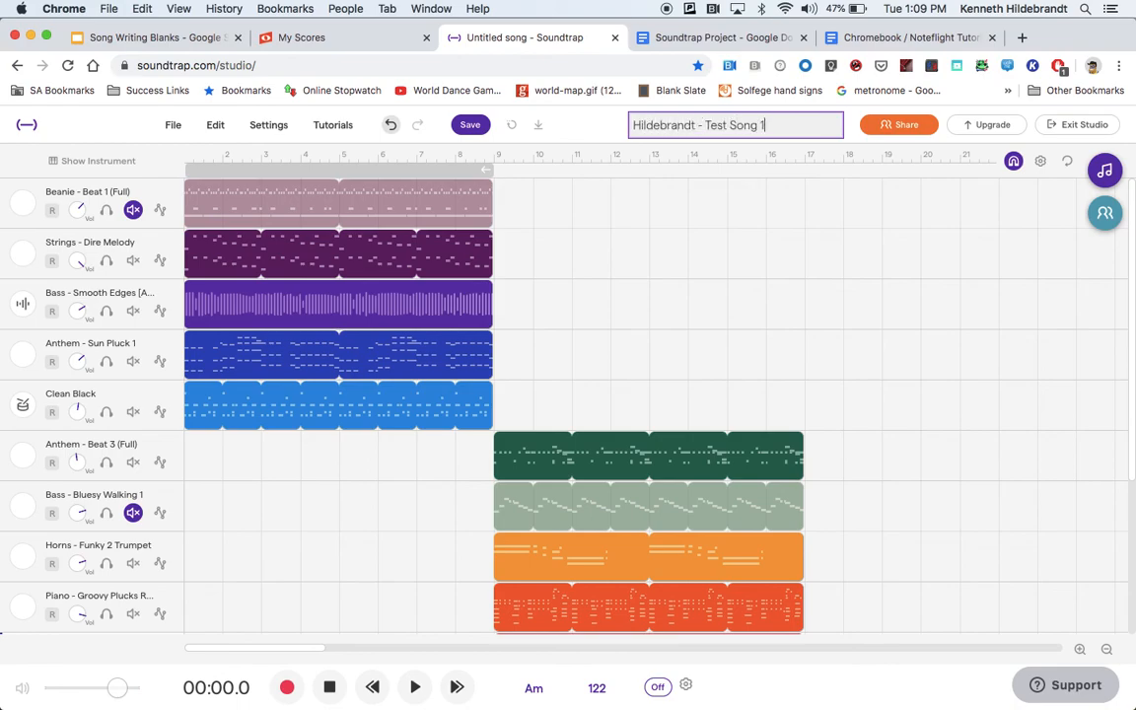
pyautogui.click(472, 126)
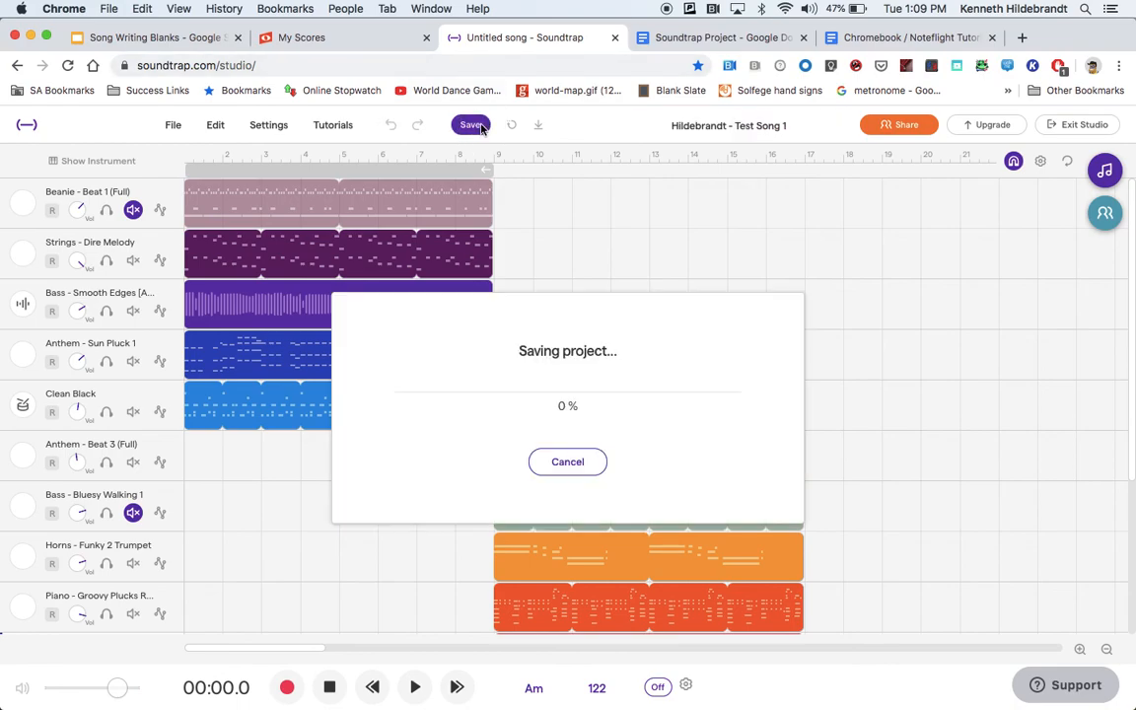